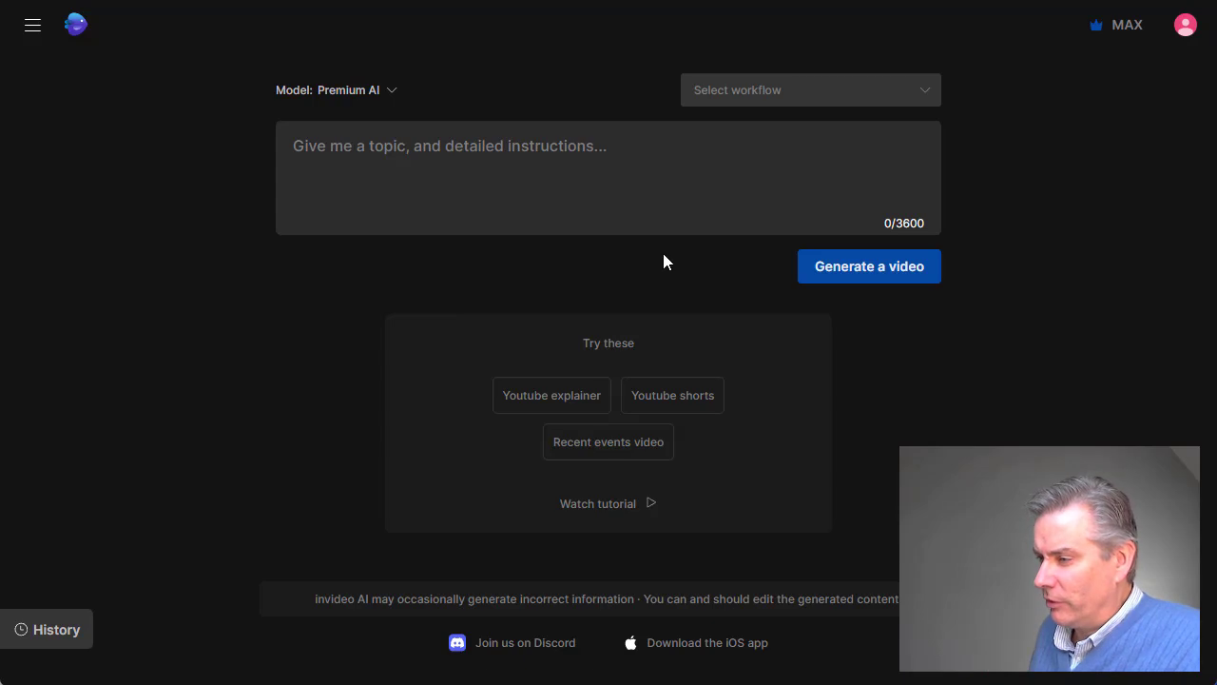
# Start a Youtube explainer prompt and set the video length to 2 minutes.
pyautogui.click(546, 407)
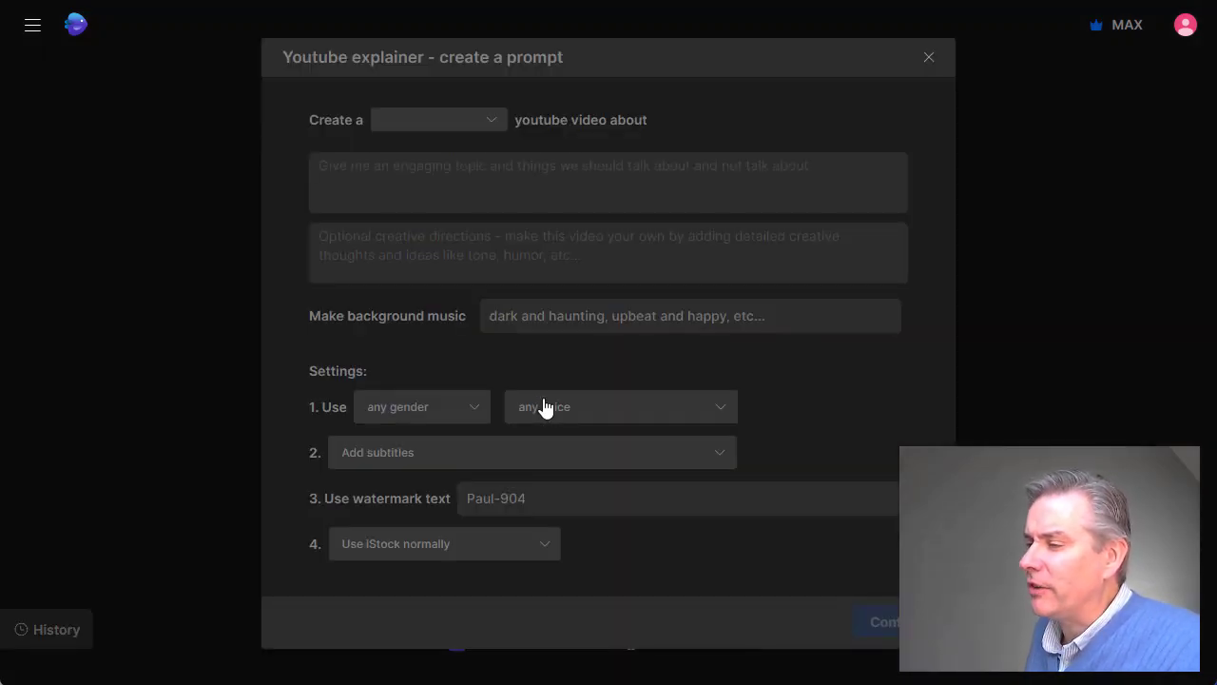
pyautogui.click(490, 120)
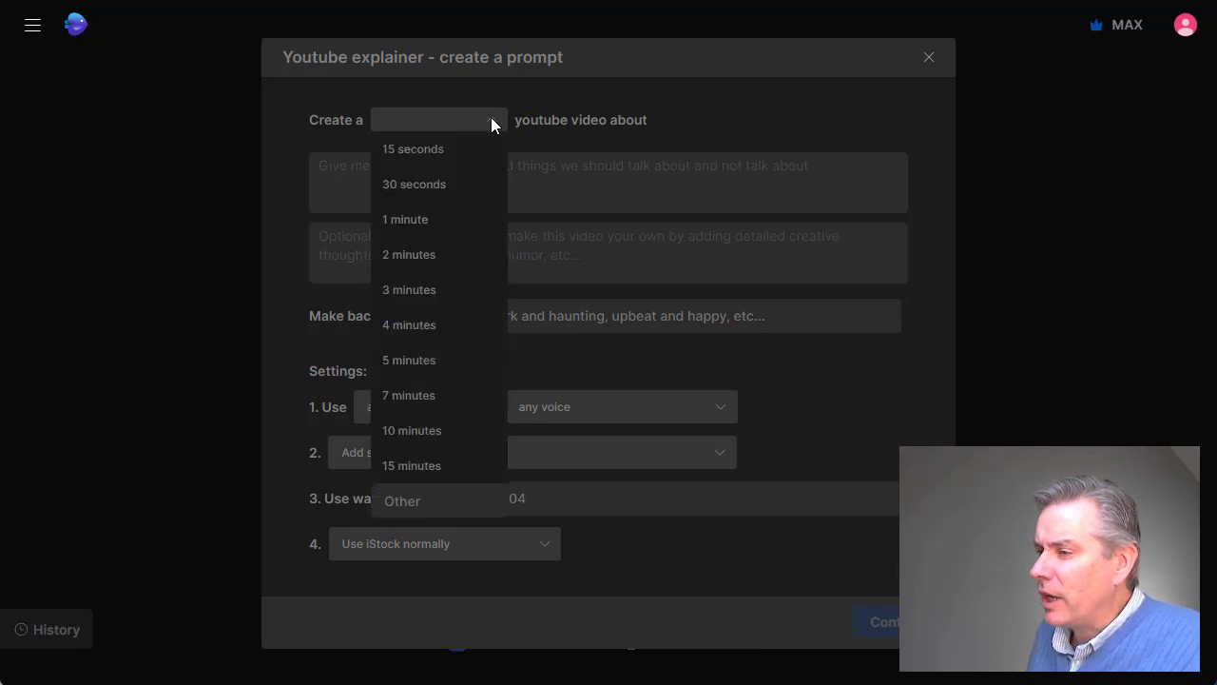
pyautogui.click(415, 258)
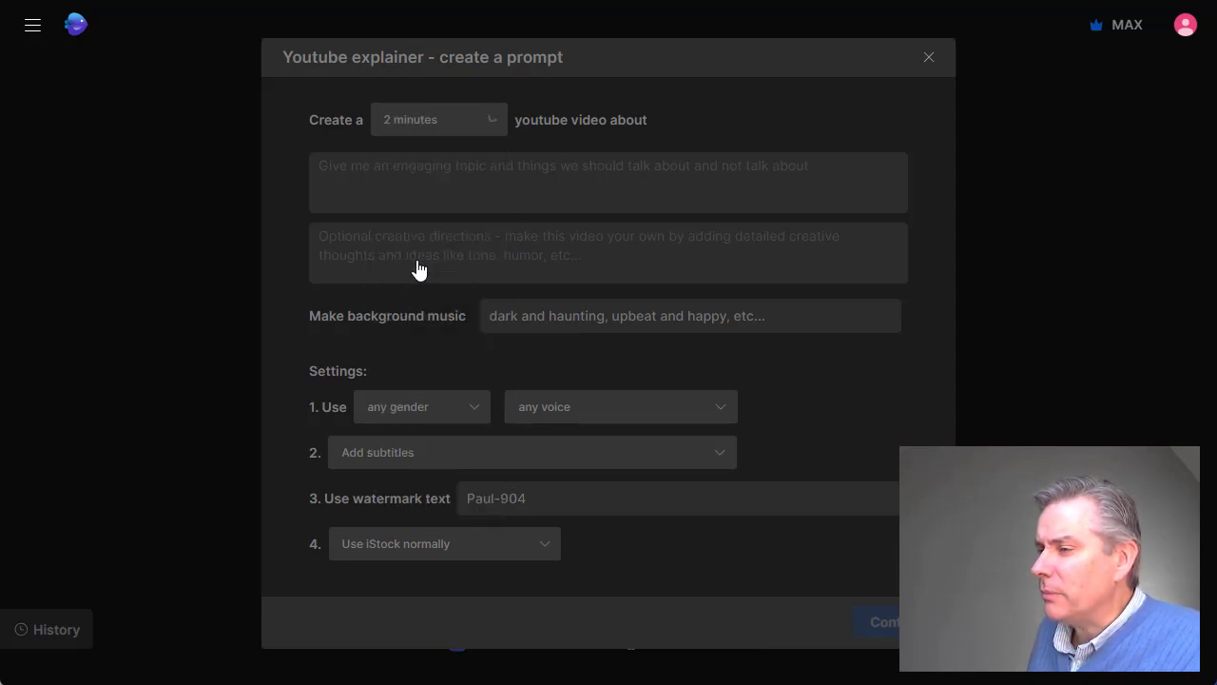
pyautogui.click(491, 124)
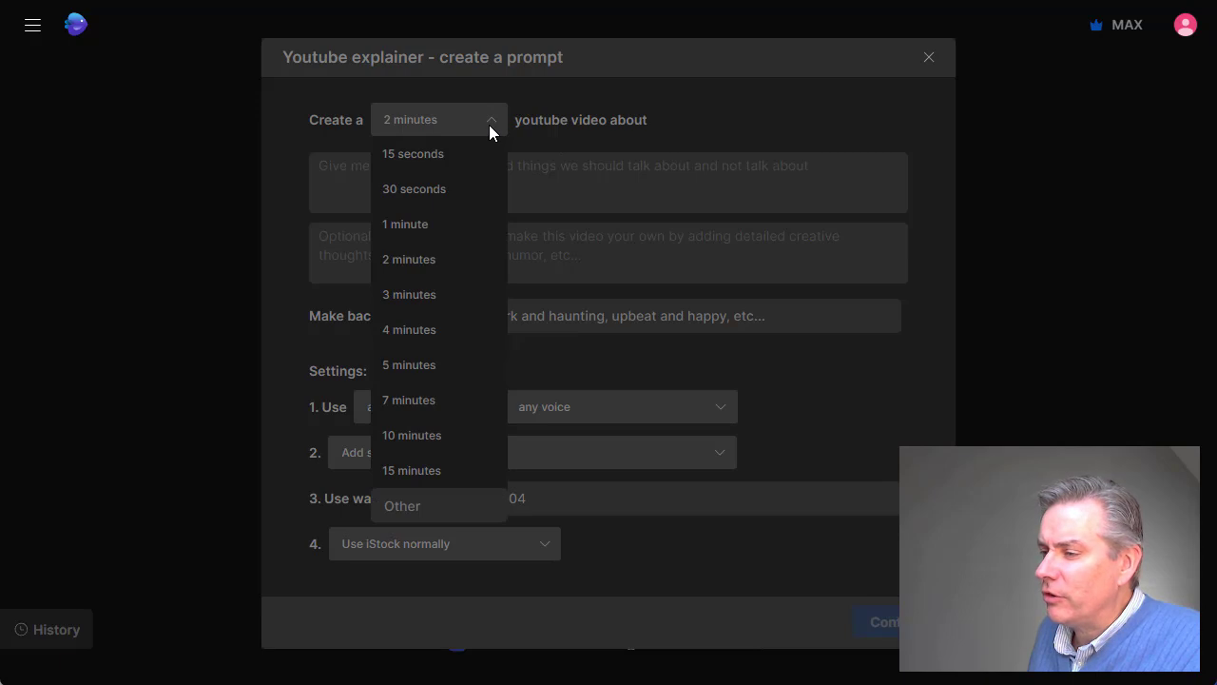
pyautogui.click(434, 259)
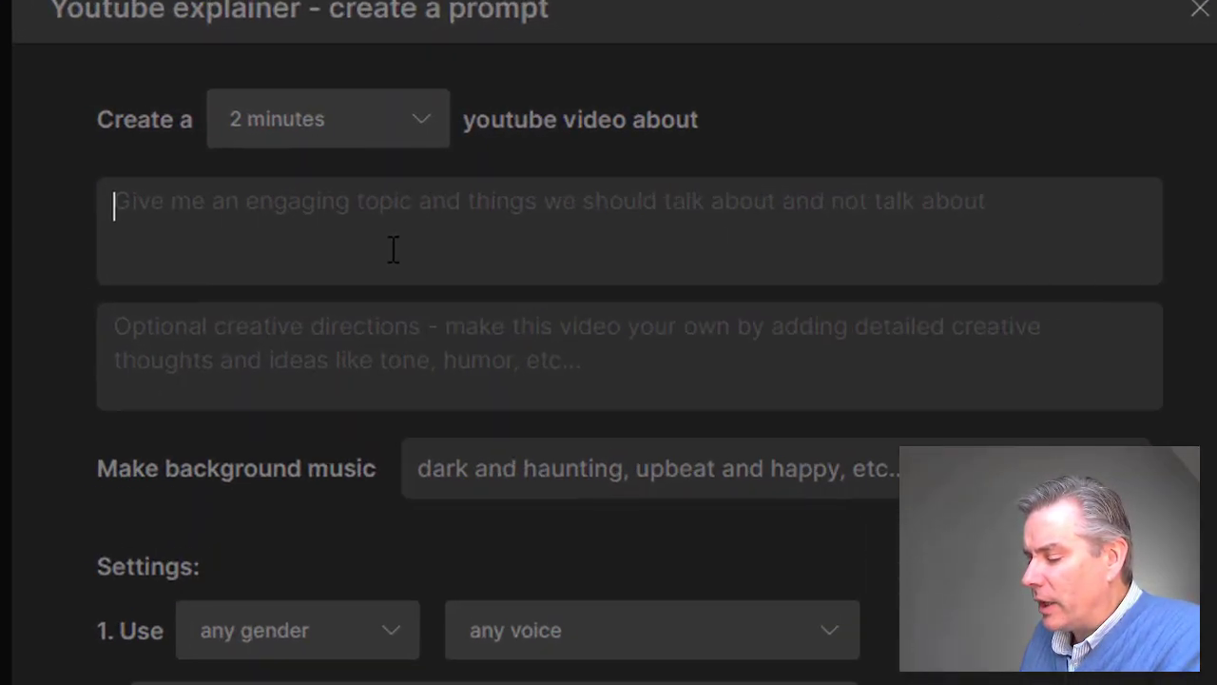
# Begin the video topic with "I want to produce a youtube video that explains how you can use the power of AI software to".
pyautogui.write('I')
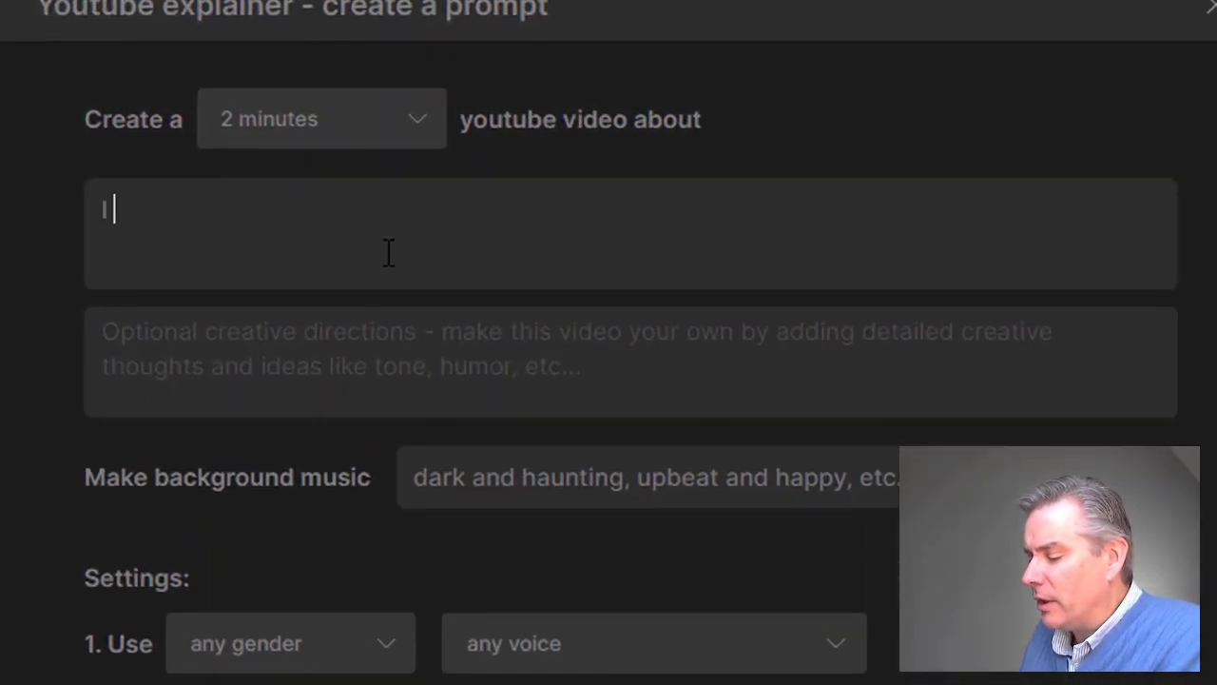
pyautogui.write(' want to produce ')
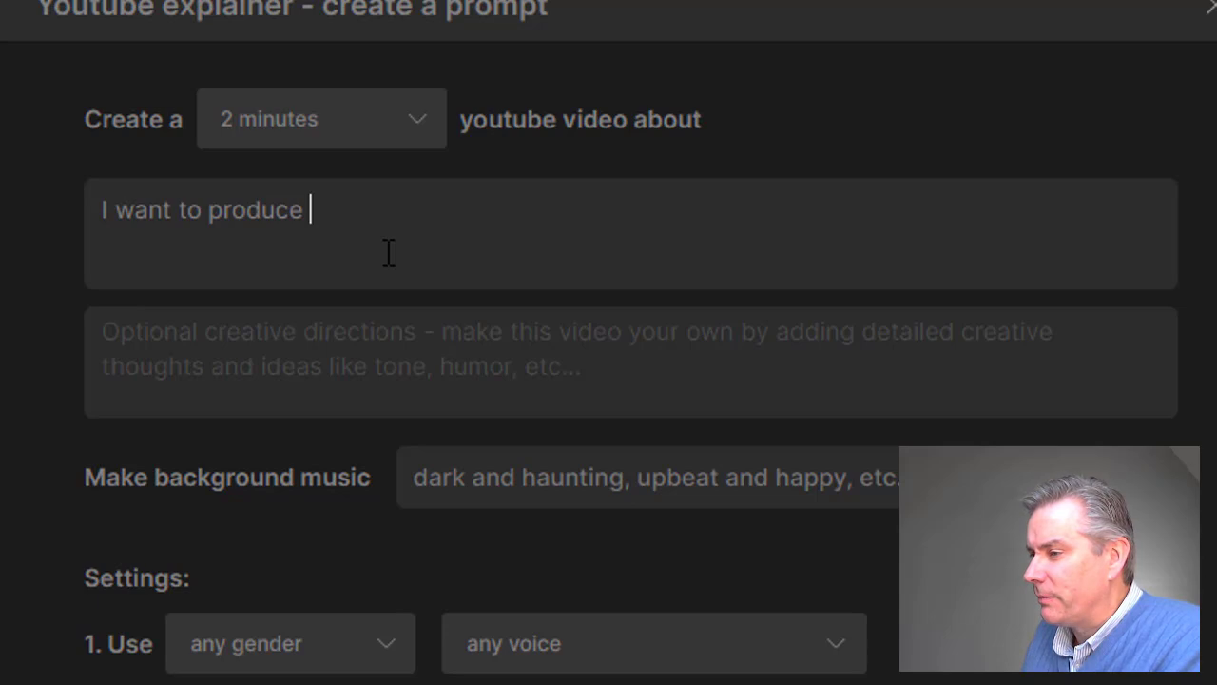
pyautogui.write('a youtube vde')
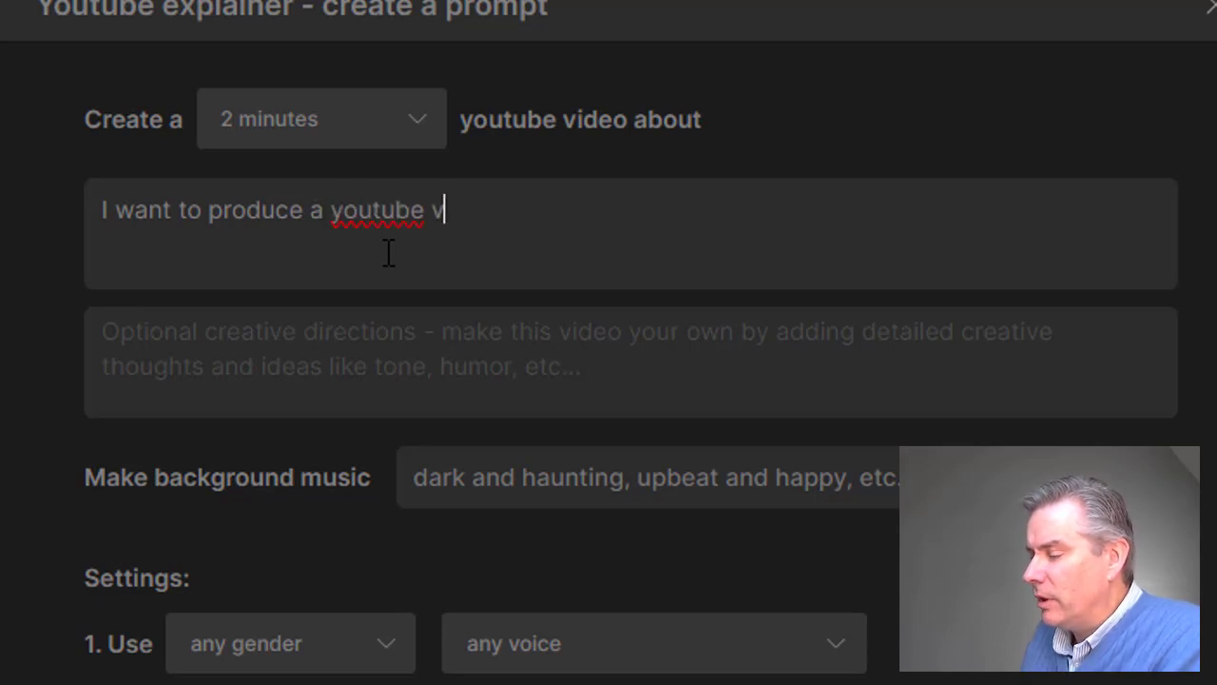
pyautogui.press('BackSpace')
pyautogui.press('BackSpace')
pyautogui.write('uided')
pyautogui.press('BackSpace')
pyautogui.press('BackSpace')
pyautogui.press('BackSpace')
pyautogui.press('BackSpace')
pyautogui.press('BackSpace')
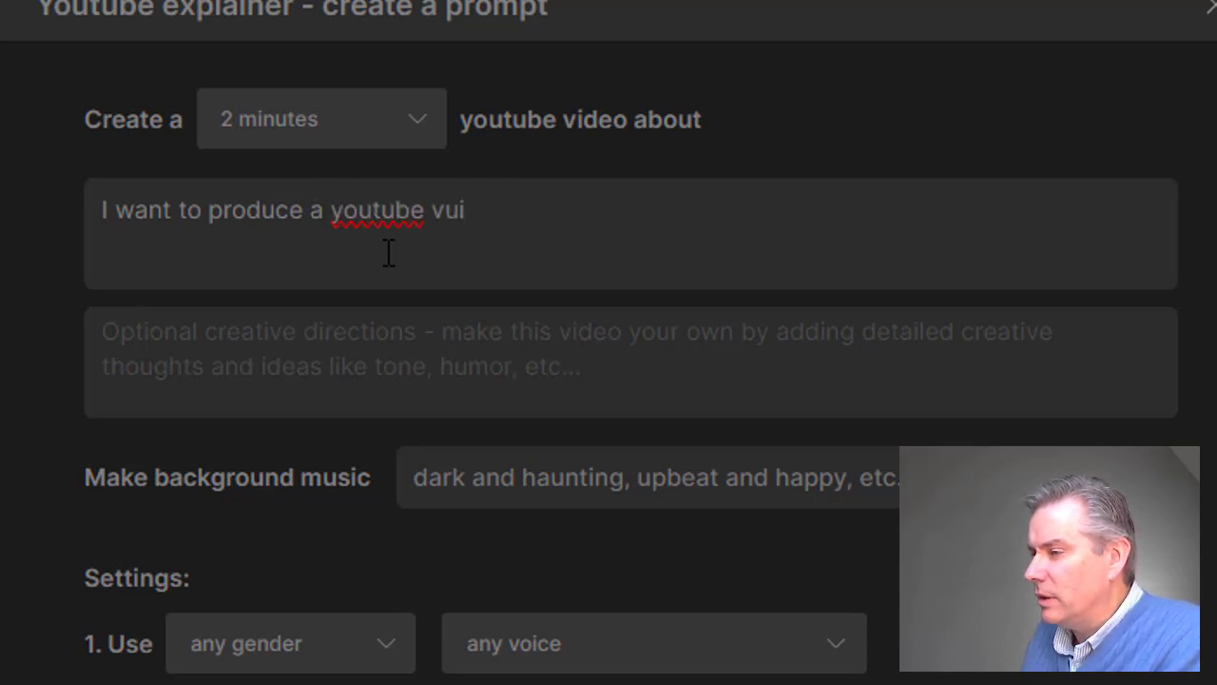
pyautogui.write('ideo that expla')
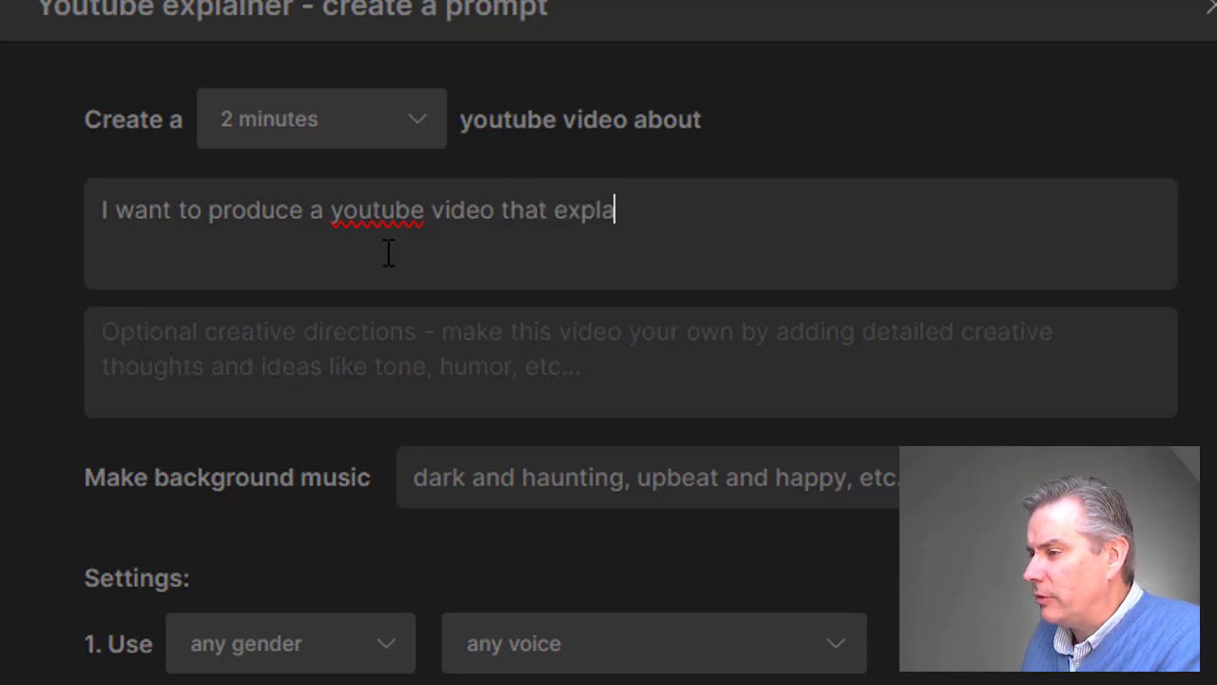
pyautogui.write('ins how you can use')
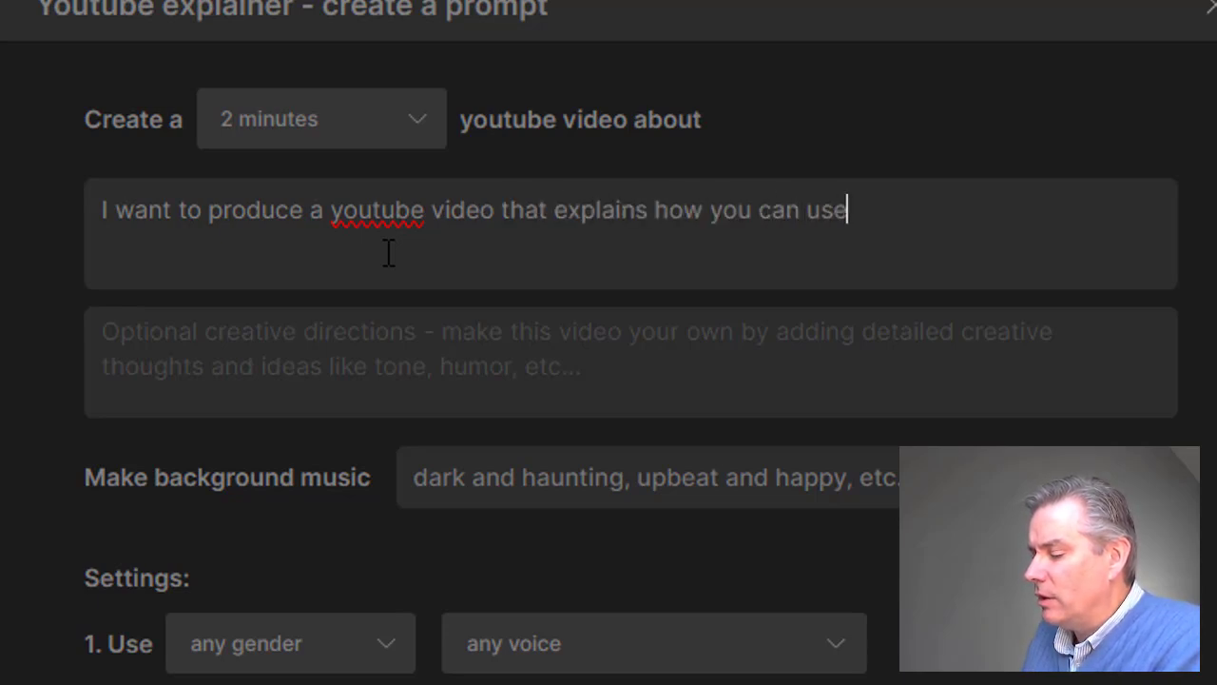
pyautogui.write(' the power of AI ')
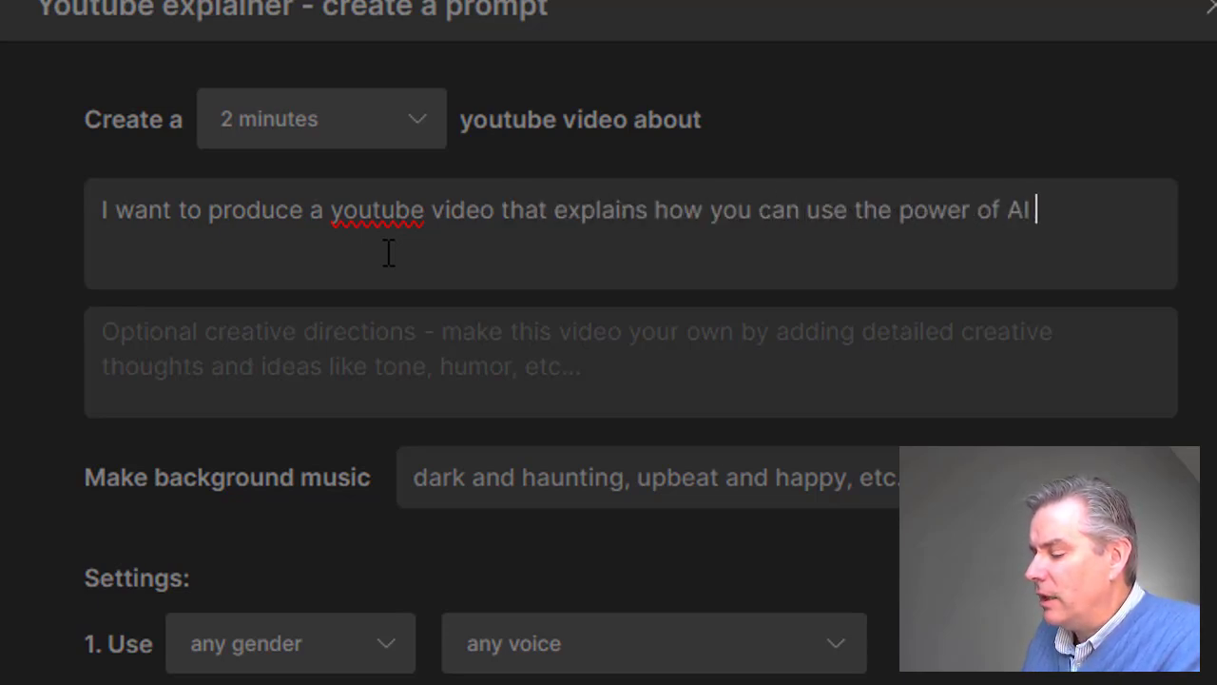
pyautogui.write('software to ')
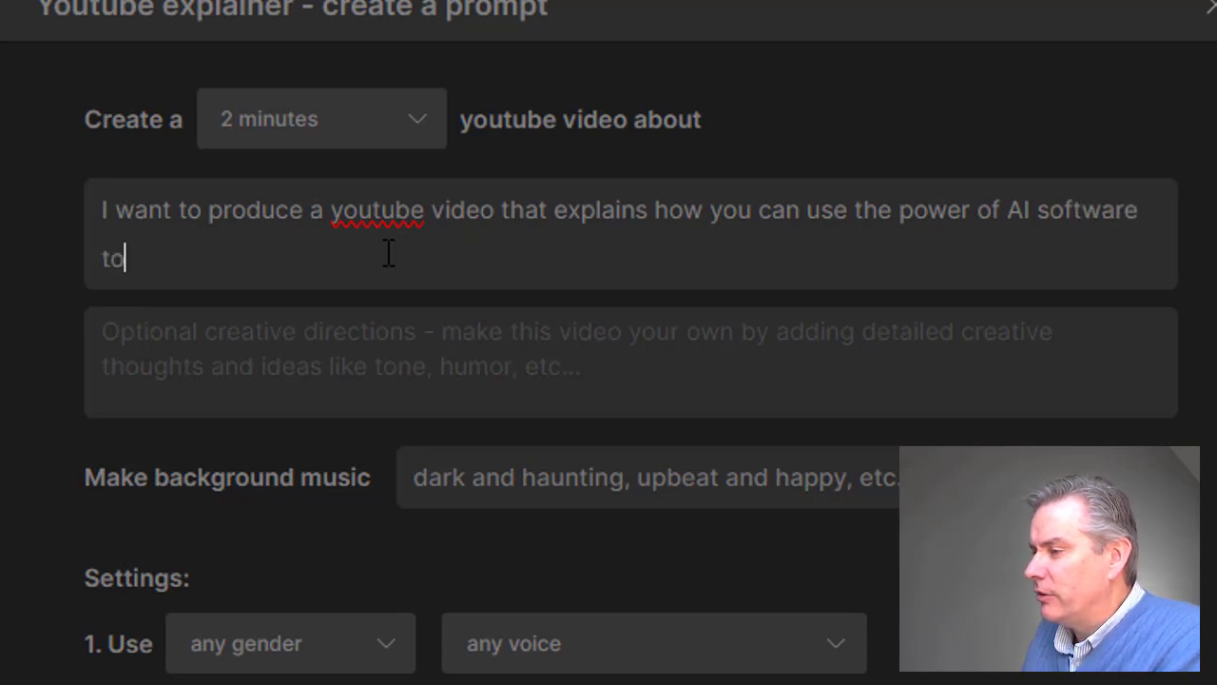
pyautogui.write('totally c')
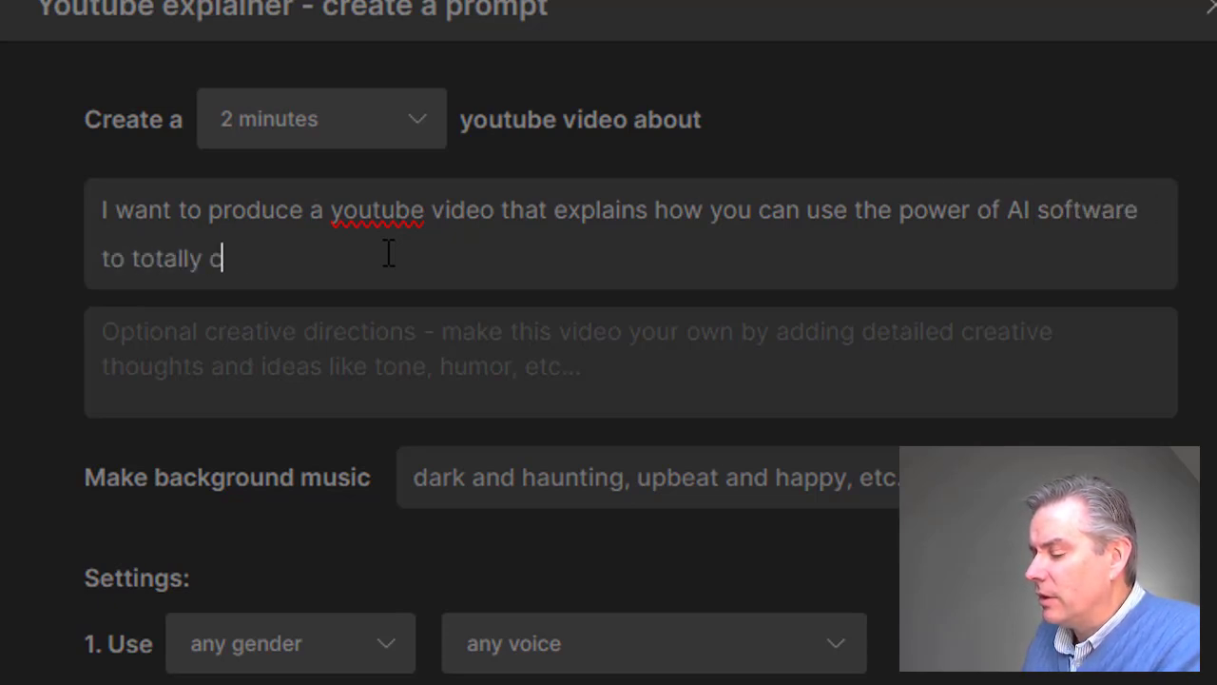
pyautogui.write('reate from sta')
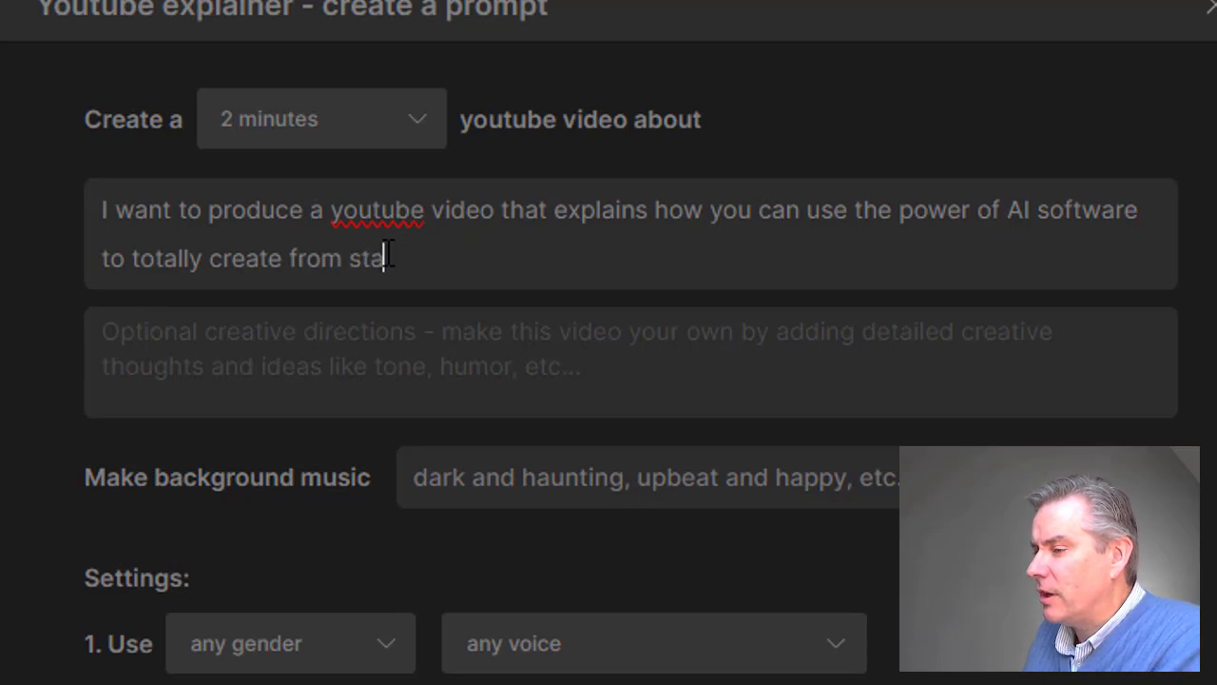
pyautogui.write('rt to finsih a')
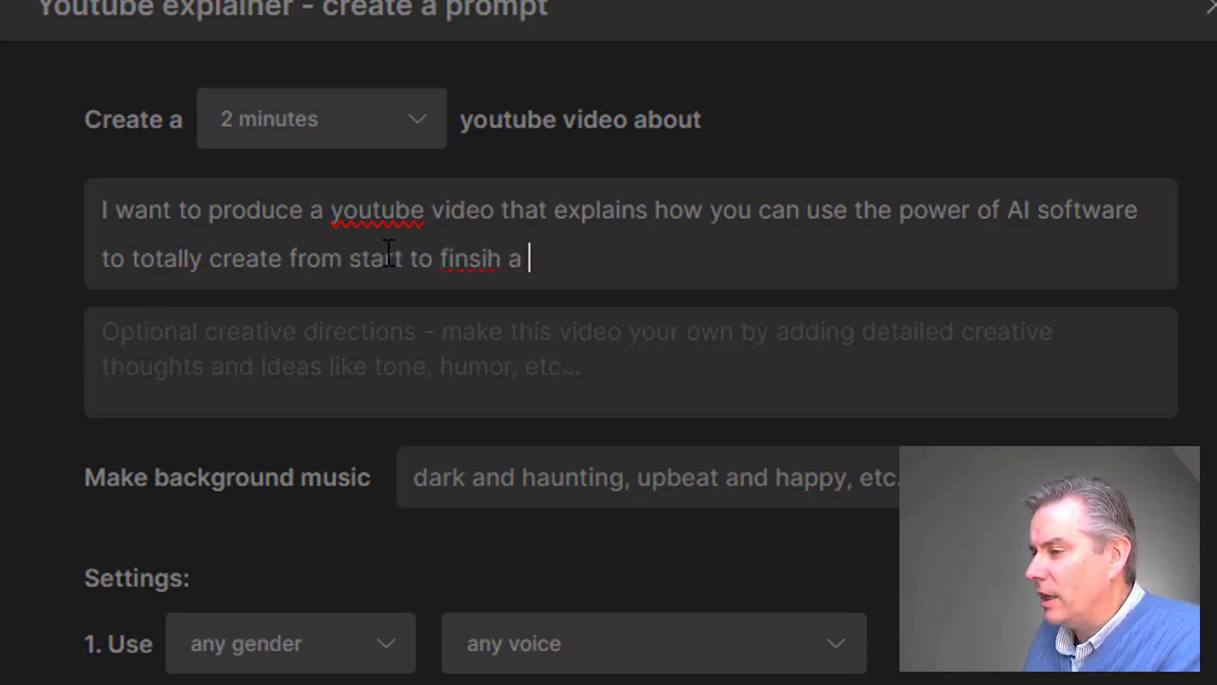
# Continue the topic text with "totally create from start to finish an engaging and informative video".
pyautogui.press('BackSpace')
pyautogui.press('BackSpace')
pyautogui.press('BackSpace')
pyautogui.press('BackSpace')
pyautogui.press('BackSpace')
pyautogui.write('ish an engaging ')
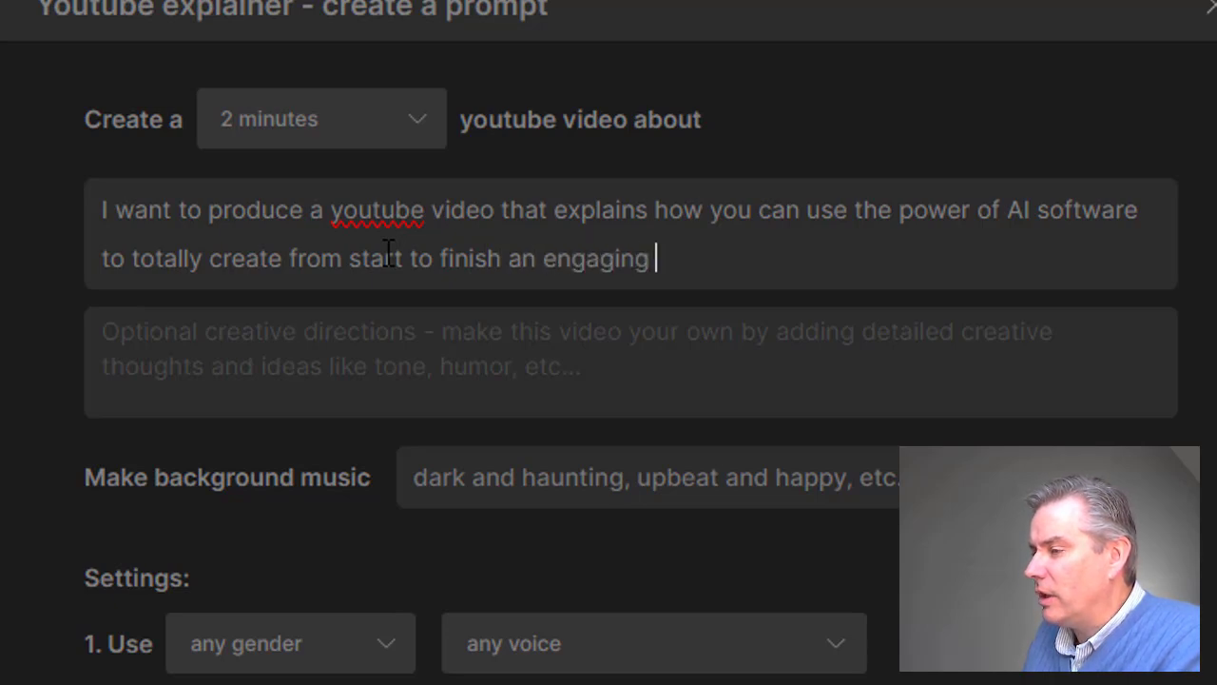
pyautogui.write('and informative ')
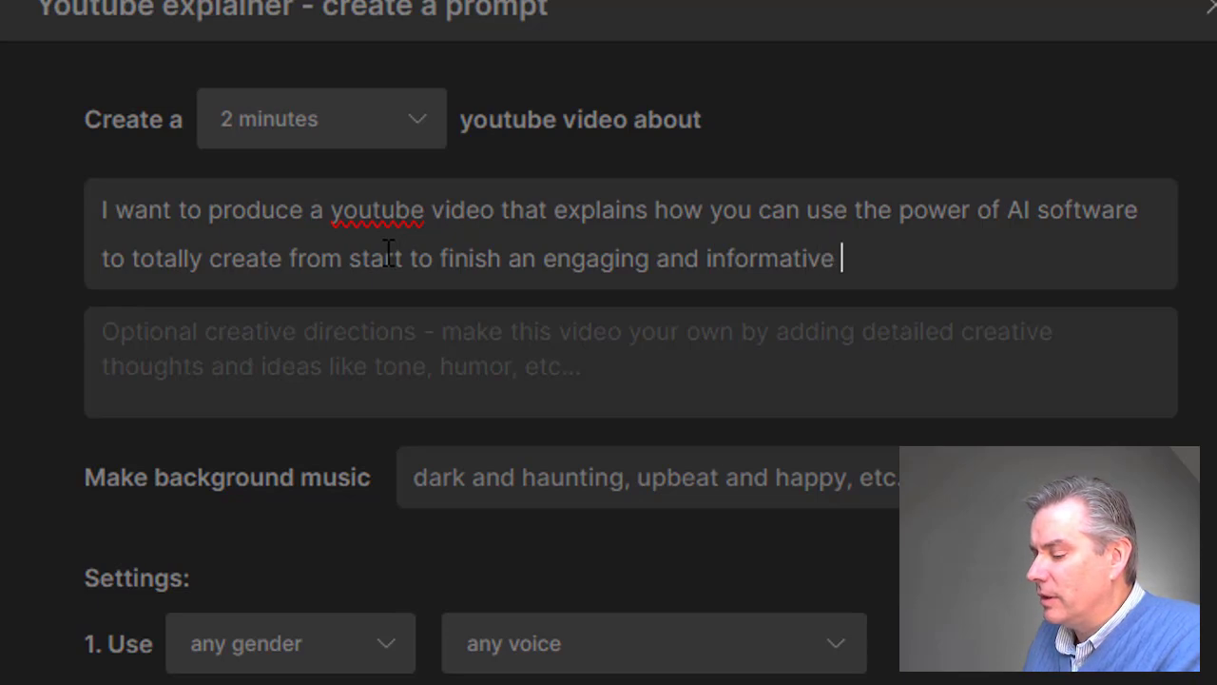
pyautogui.write('video')
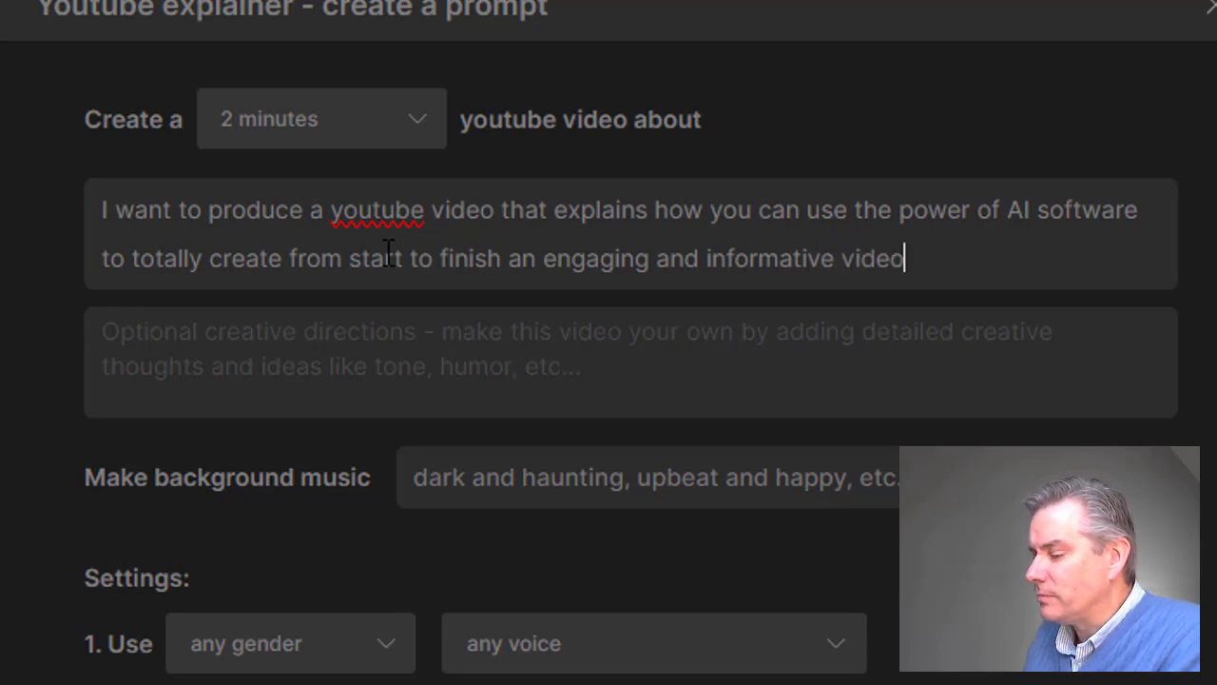
pyautogui.write(' showing ho')
pyautogui.write('w to use AI ')
pyautogui.write('to pr')
pyautogui.write('oduce the vide')
pyautogui.write('i')
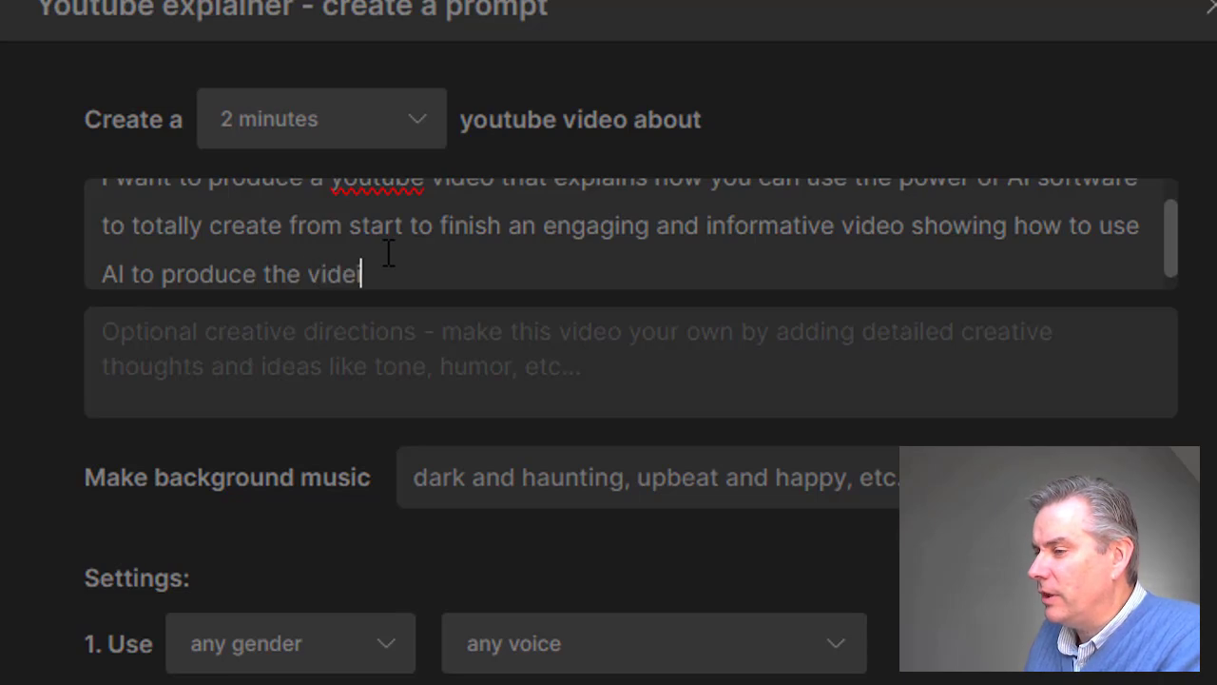
# Complete the topic text with "showing how to use AI to produce the video." and review the whole text.
pyautogui.press('BackSpace')
pyautogui.press('BackSpace')
pyautogui.write('o.')
pyautogui.click(366, 380)
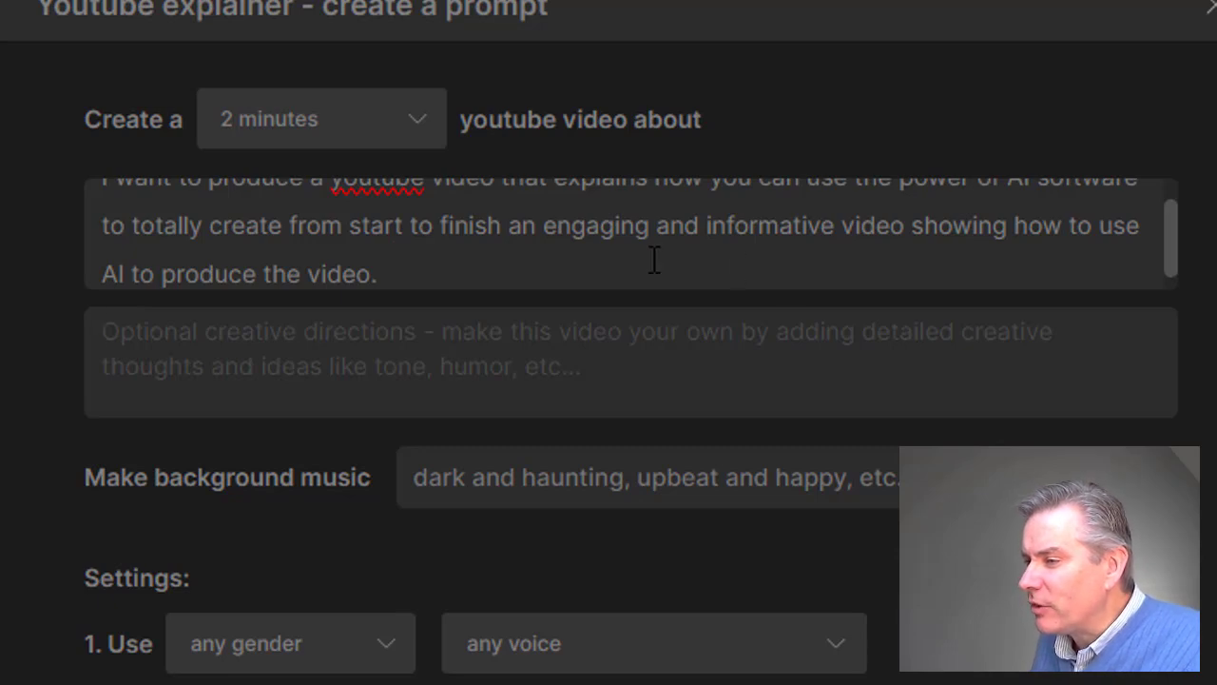
pyautogui.scroll(1, 654, 259)
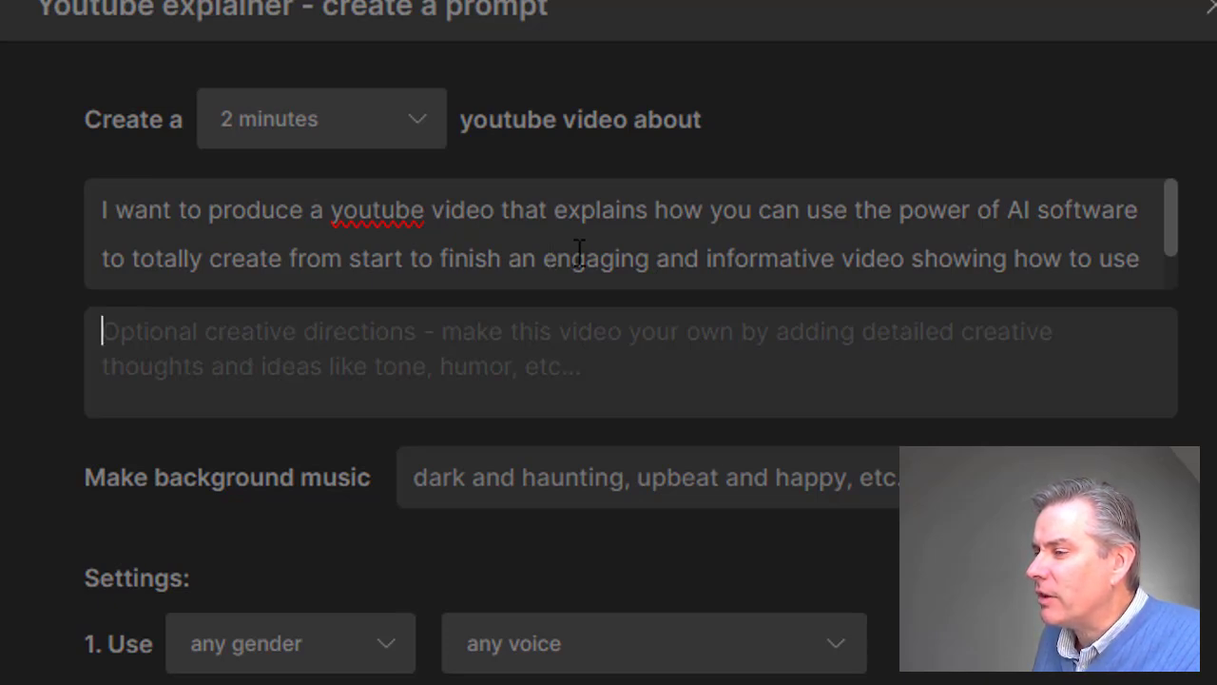
pyautogui.scroll(-1, 579, 253)
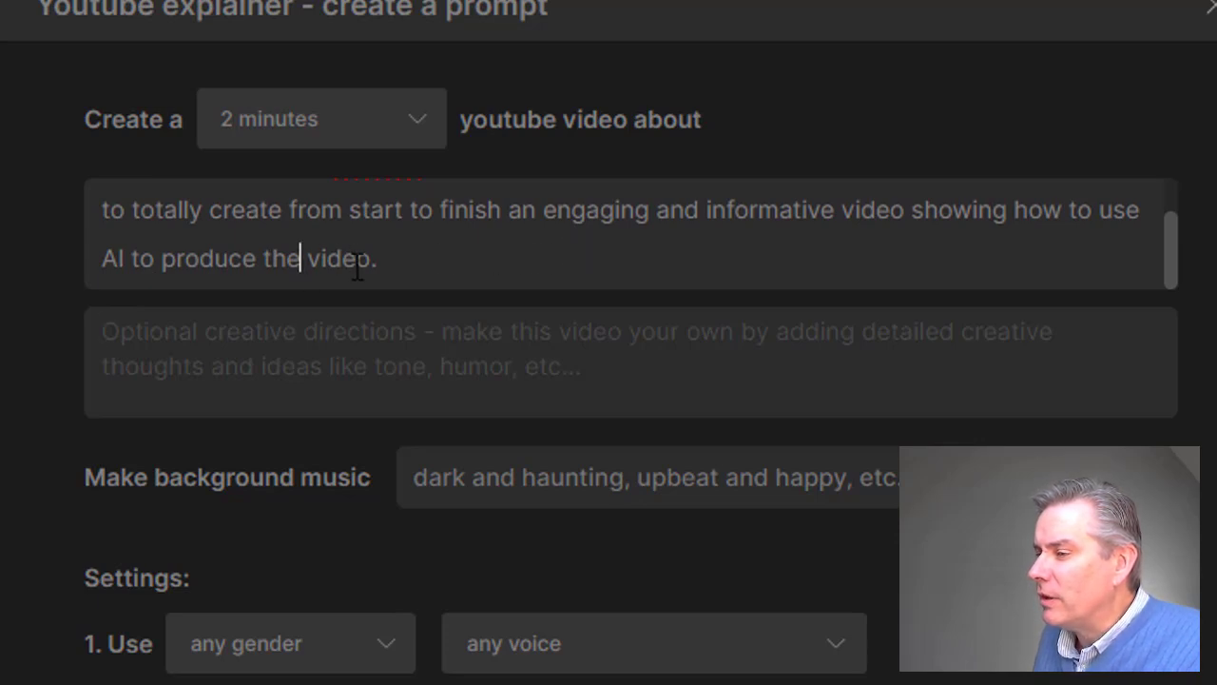
pyautogui.click(402, 264)
# Begin the optional creative directions with "It should be fast paced and exciting with a strong call to action".
pyautogui.click(373, 377)
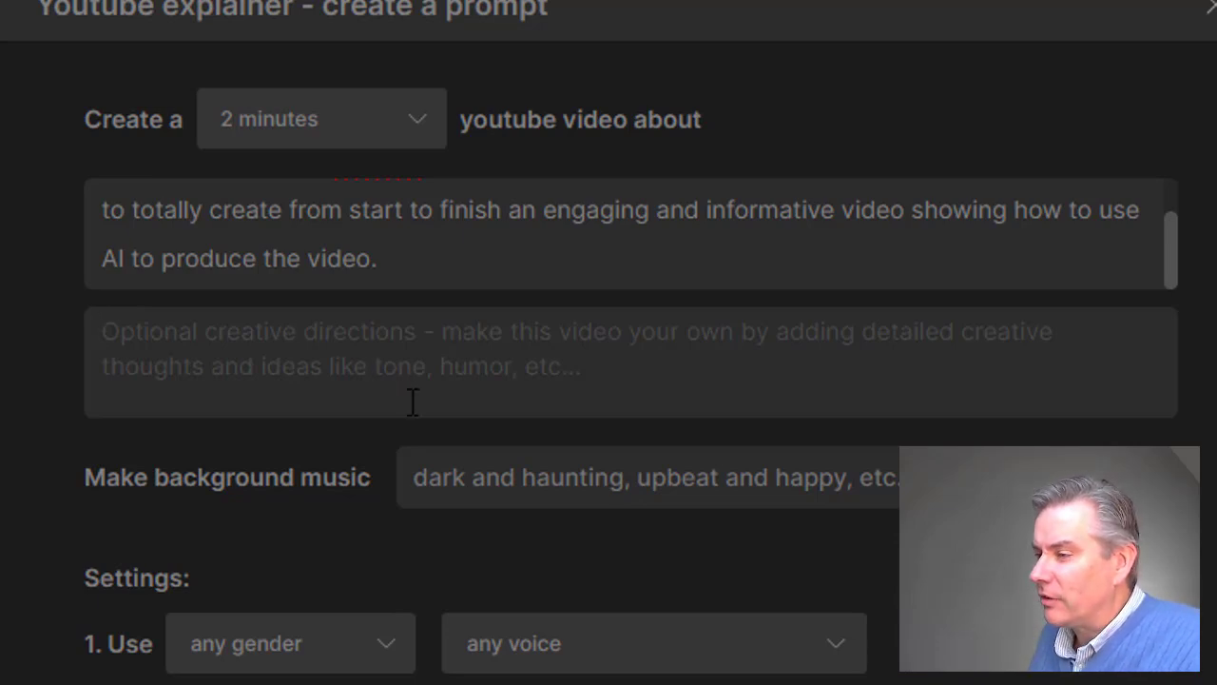
pyautogui.write('It should ')
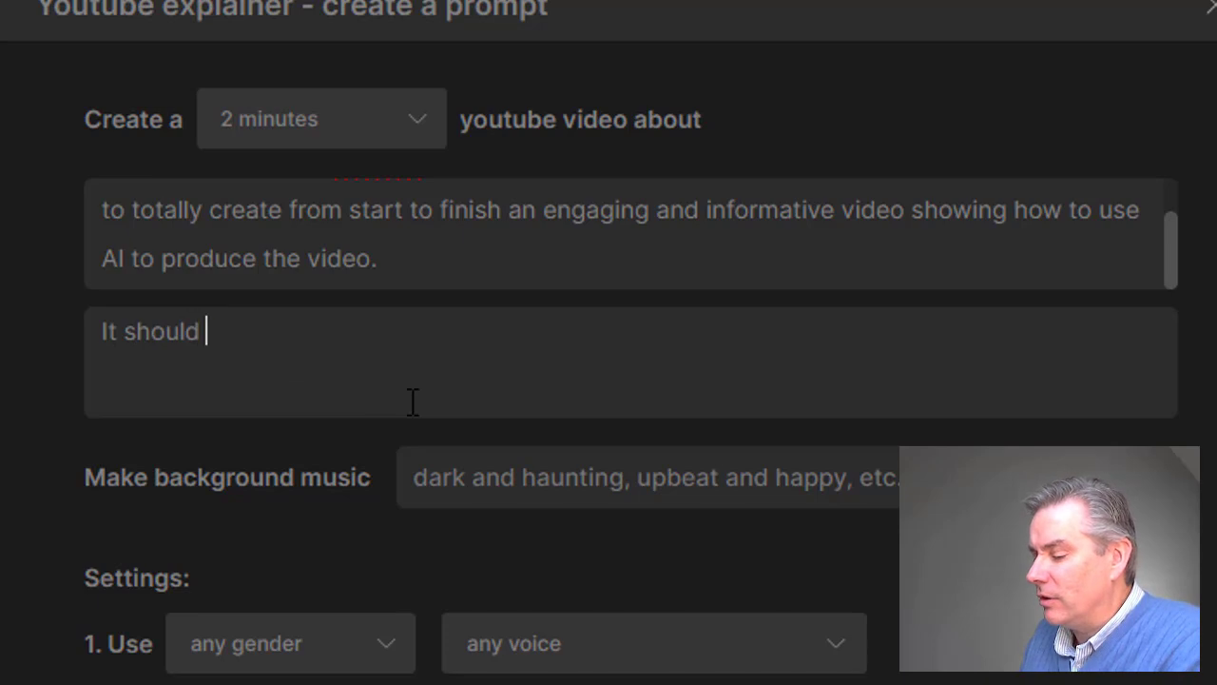
pyautogui.write('be fast pac')
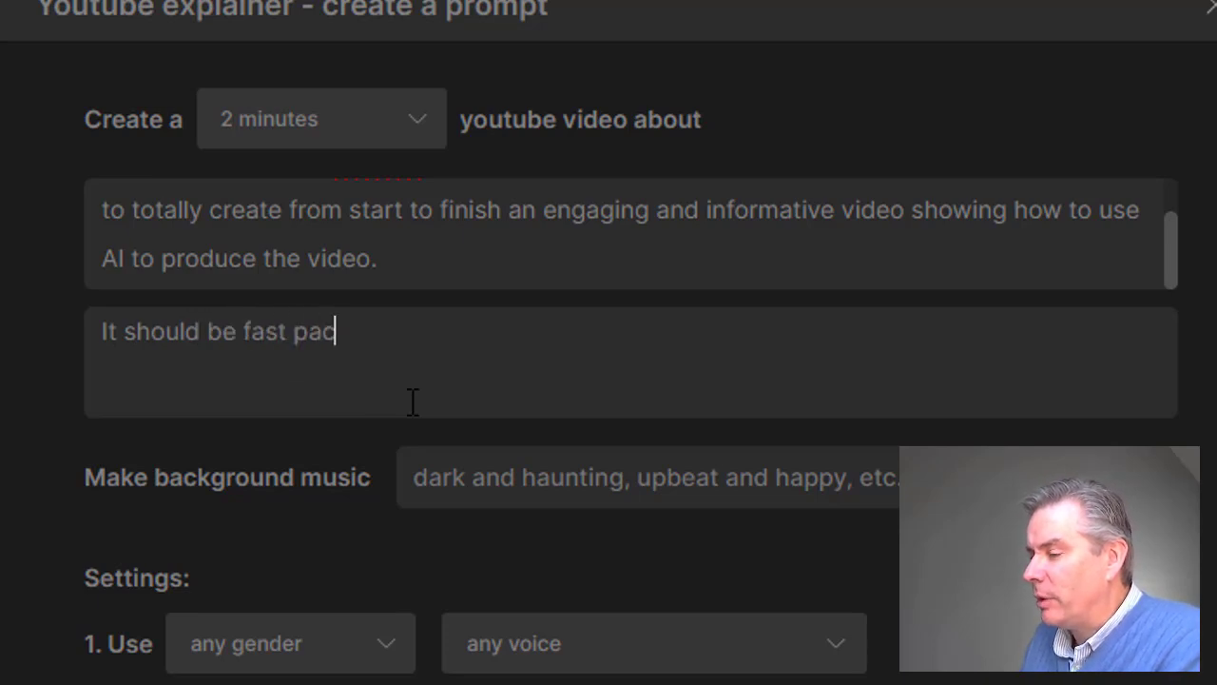
pyautogui.write('ed and exciting ')
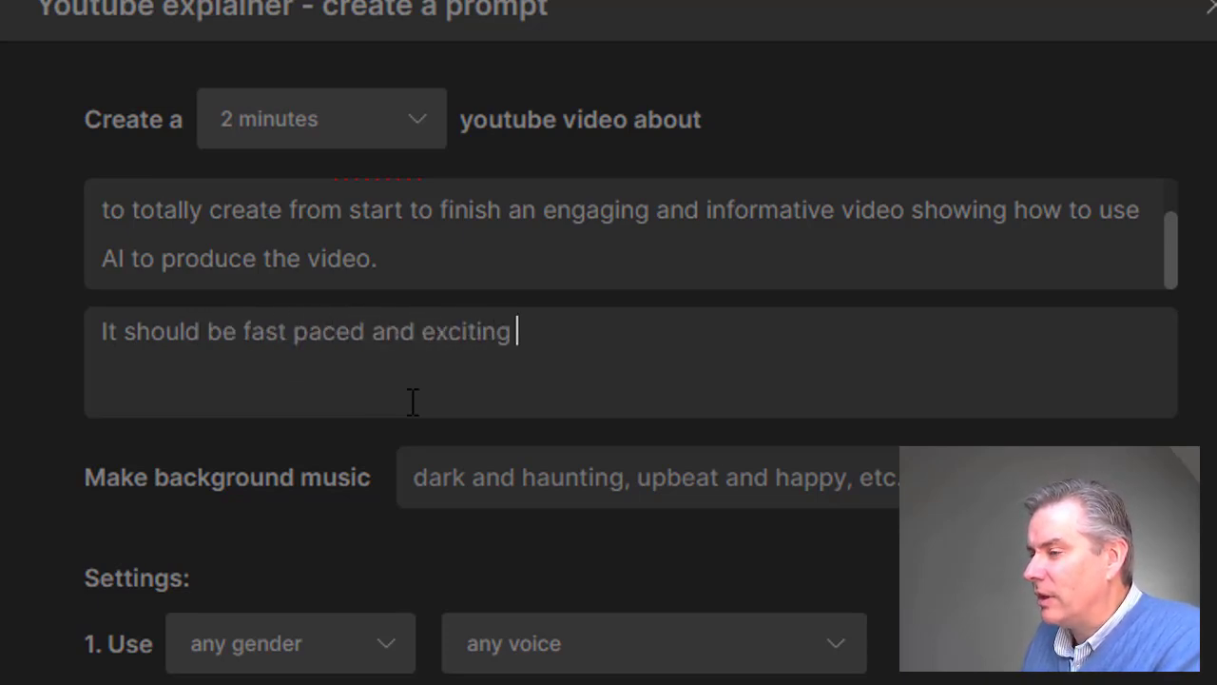
pyautogui.write('with a strong ')
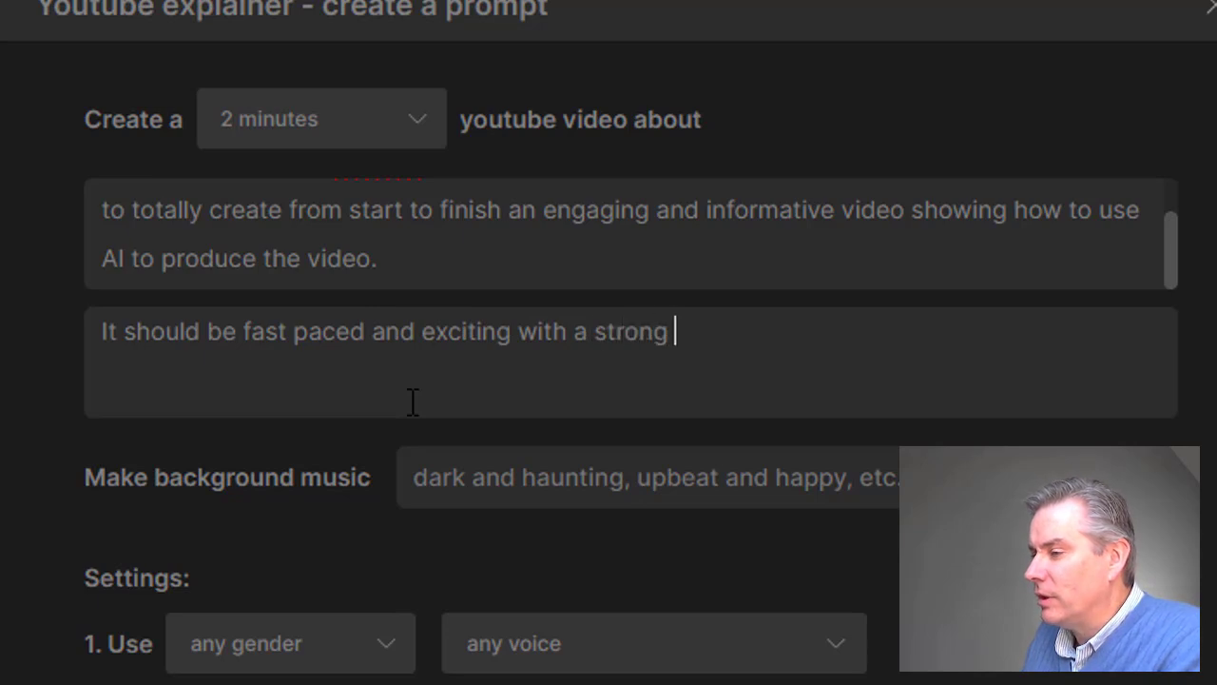
pyautogui.write('call to action to ')
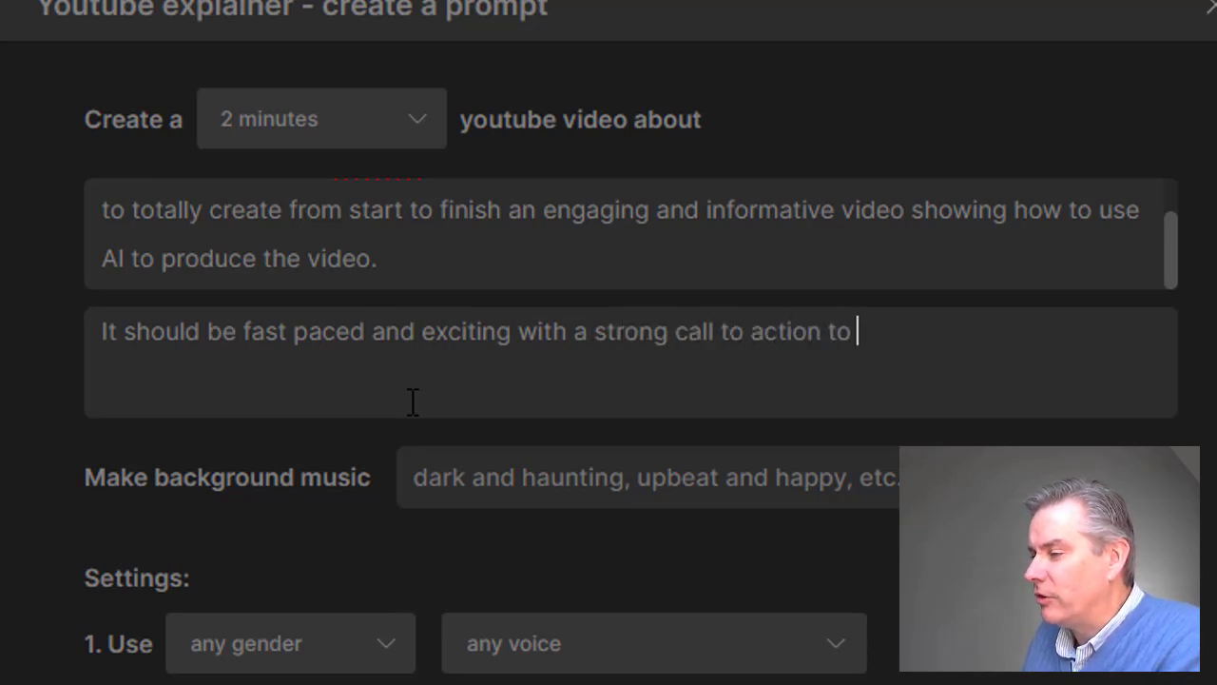
pyautogui.write('check out t')
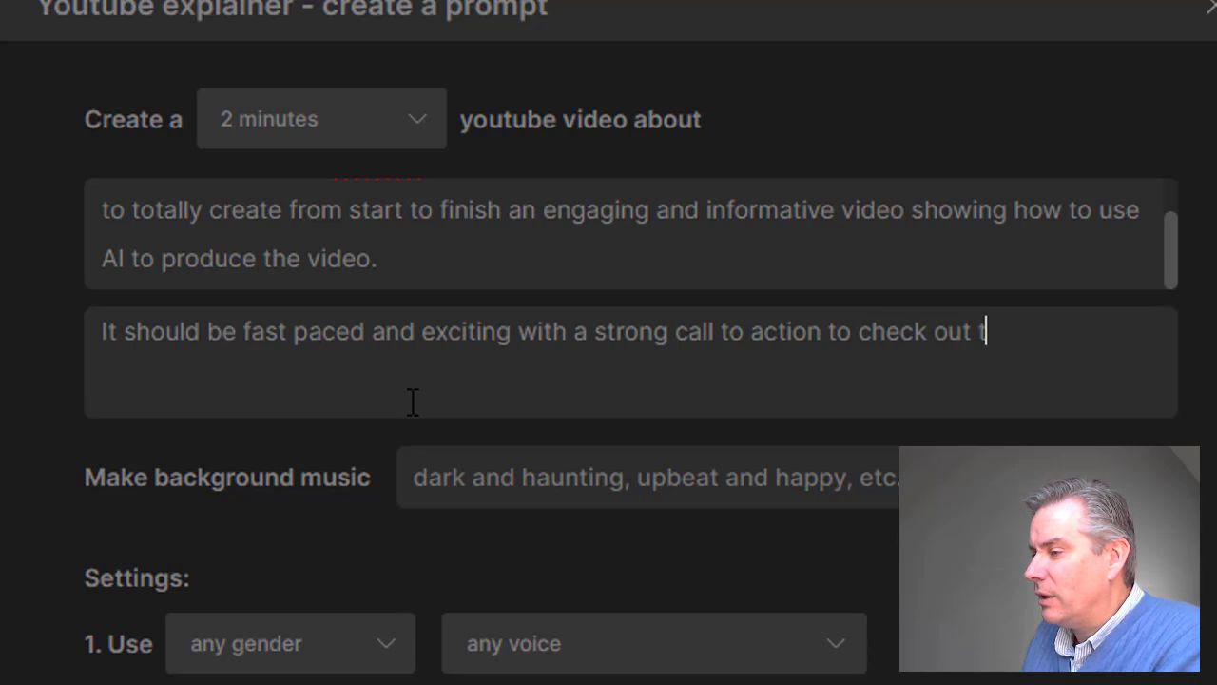
pyautogui.write('he description')
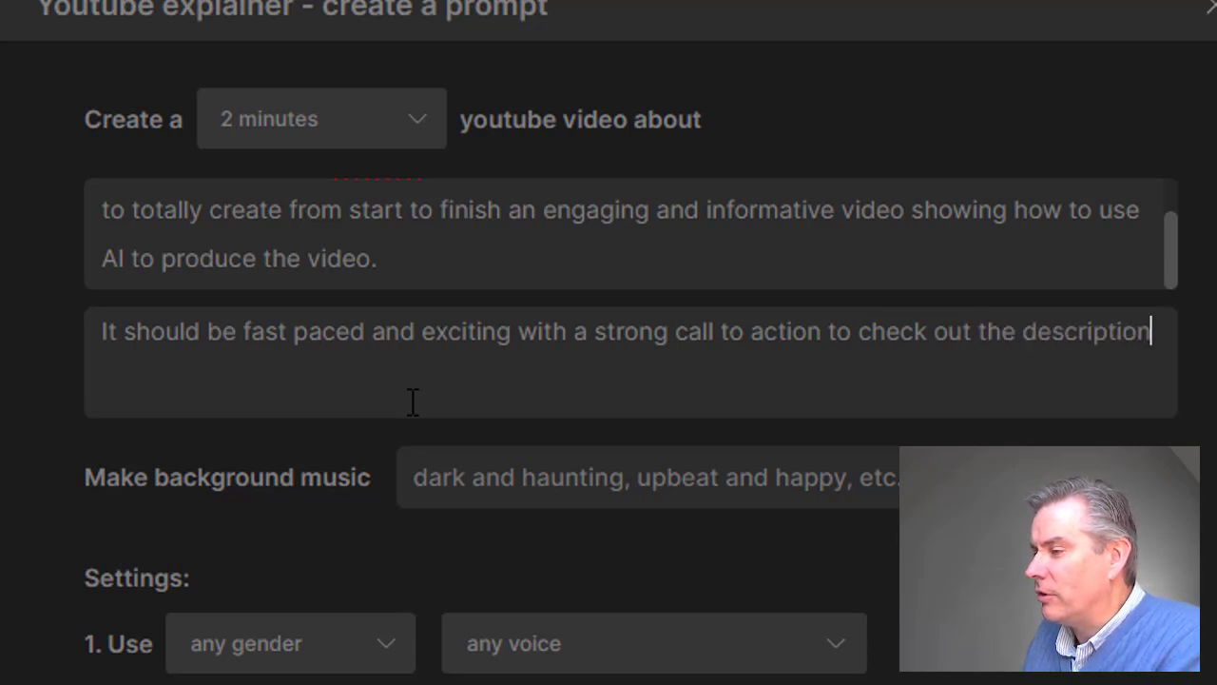
pyautogui.write(' beflow th')
# Continue the creative directions with "to check out the description below the video which".
pyautogui.press('BackSpace')
pyautogui.press('BackSpace')
pyautogui.press('BackSpace')
pyautogui.press('BackSpace')
pyautogui.press('BackSpace')
pyautogui.press('BackSpace')
pyautogui.press('BackSpace')
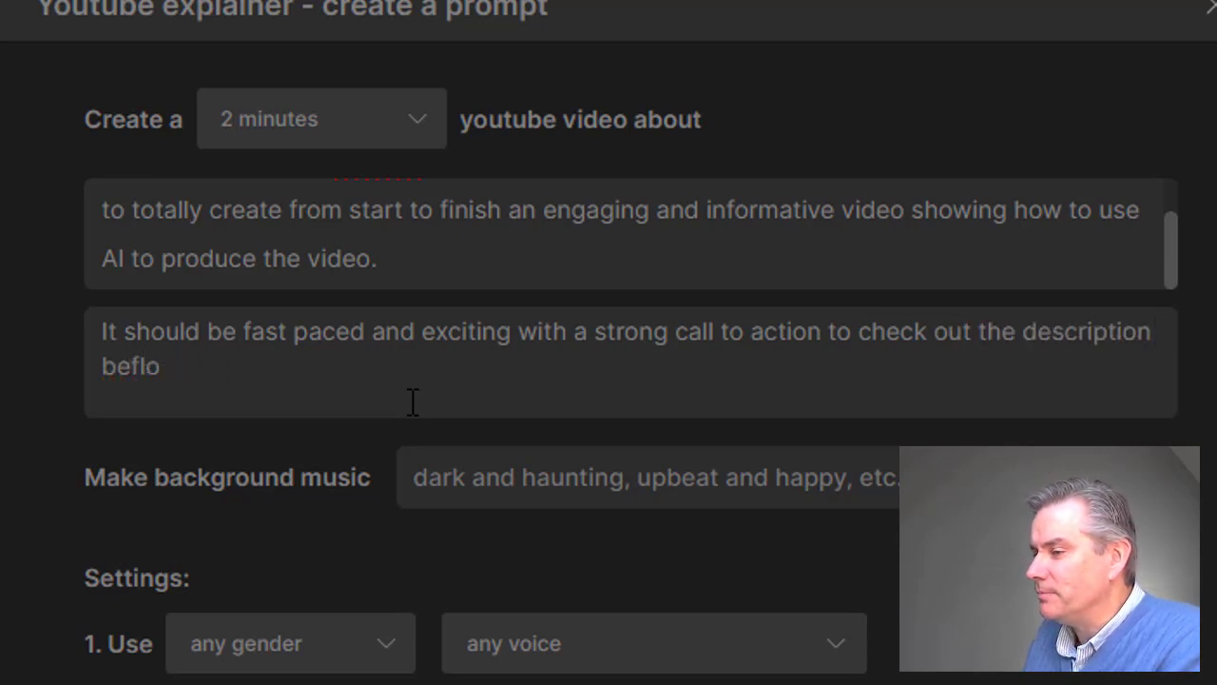
pyautogui.write('low the video ')
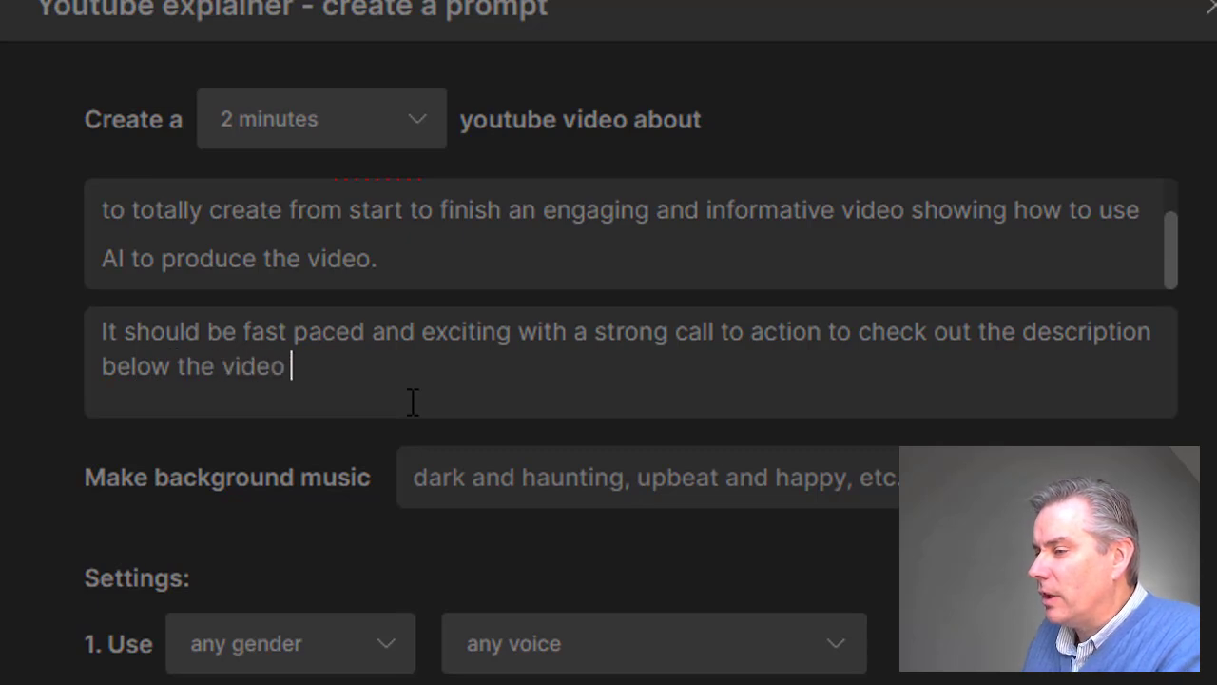
pyautogui.write('which wil')
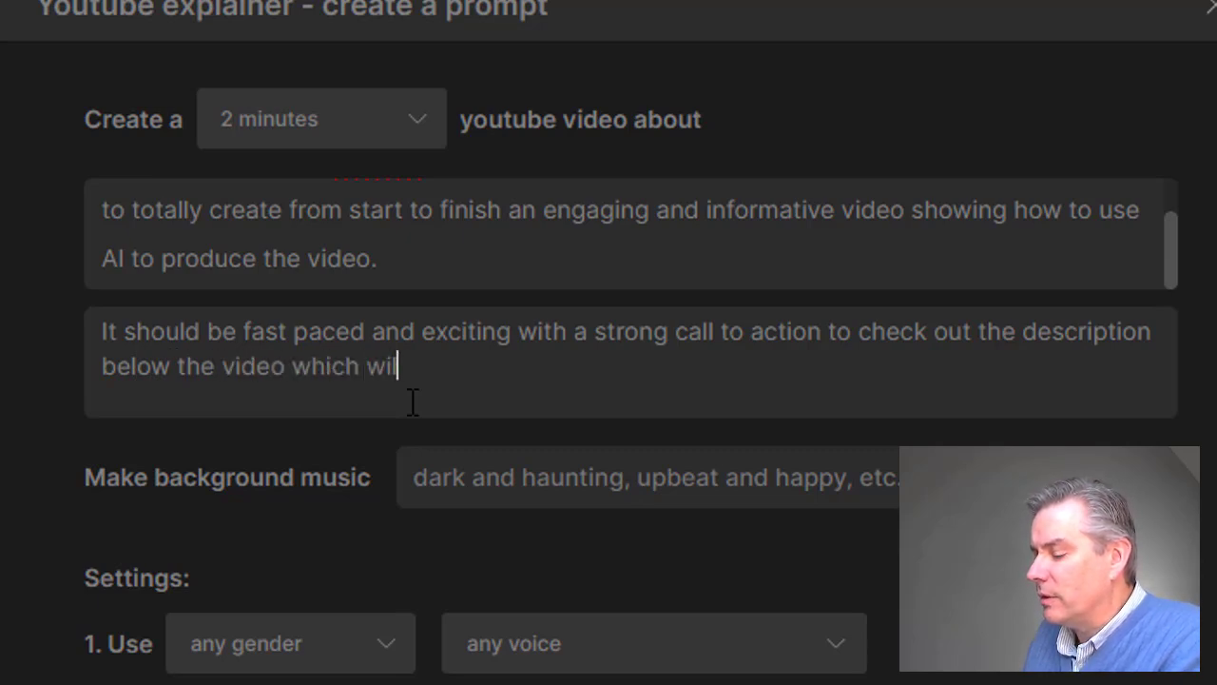
pyautogui.write('l link ')
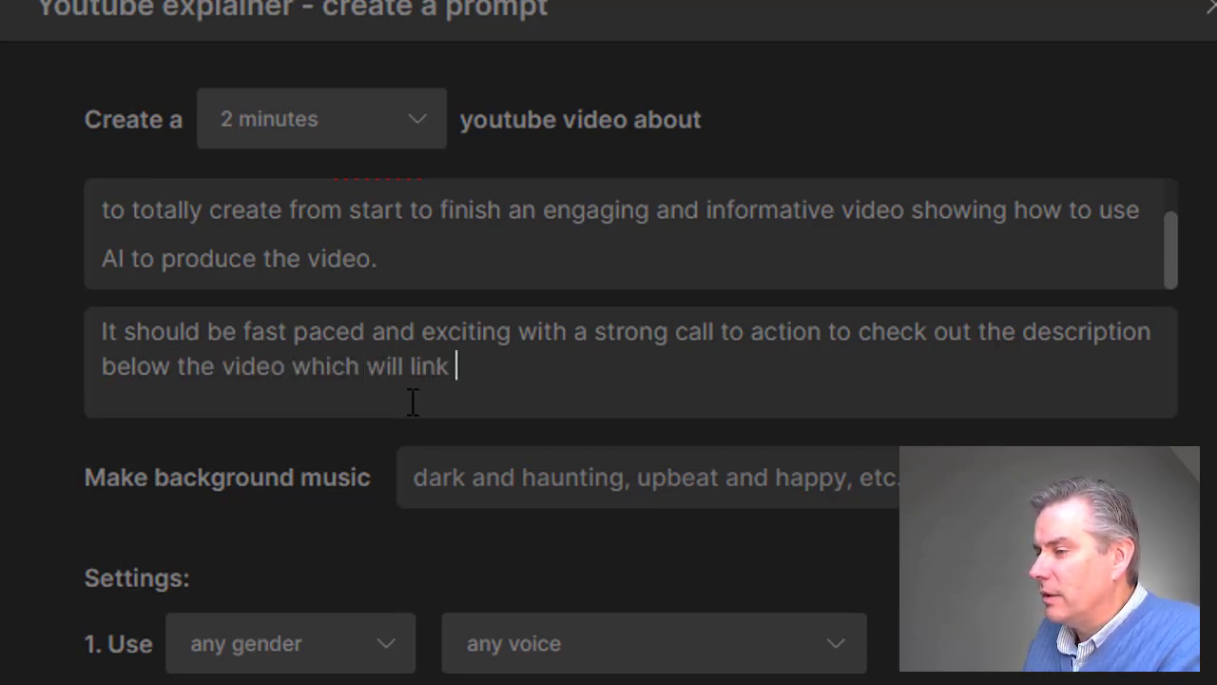
pyautogui.write('to another video which s')
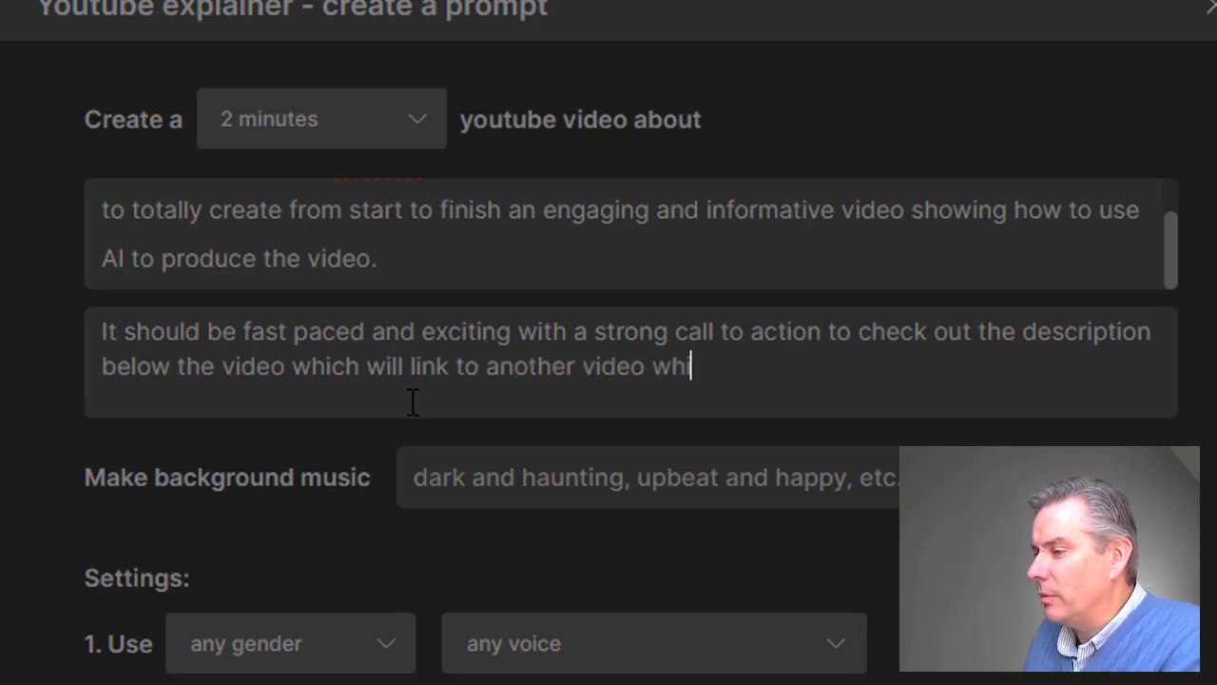
# Continue the creative directions with "will link to another video which shows the whole process from start to finish.".
pyautogui.press('BackSpace')
pyautogui.write('ch shows')
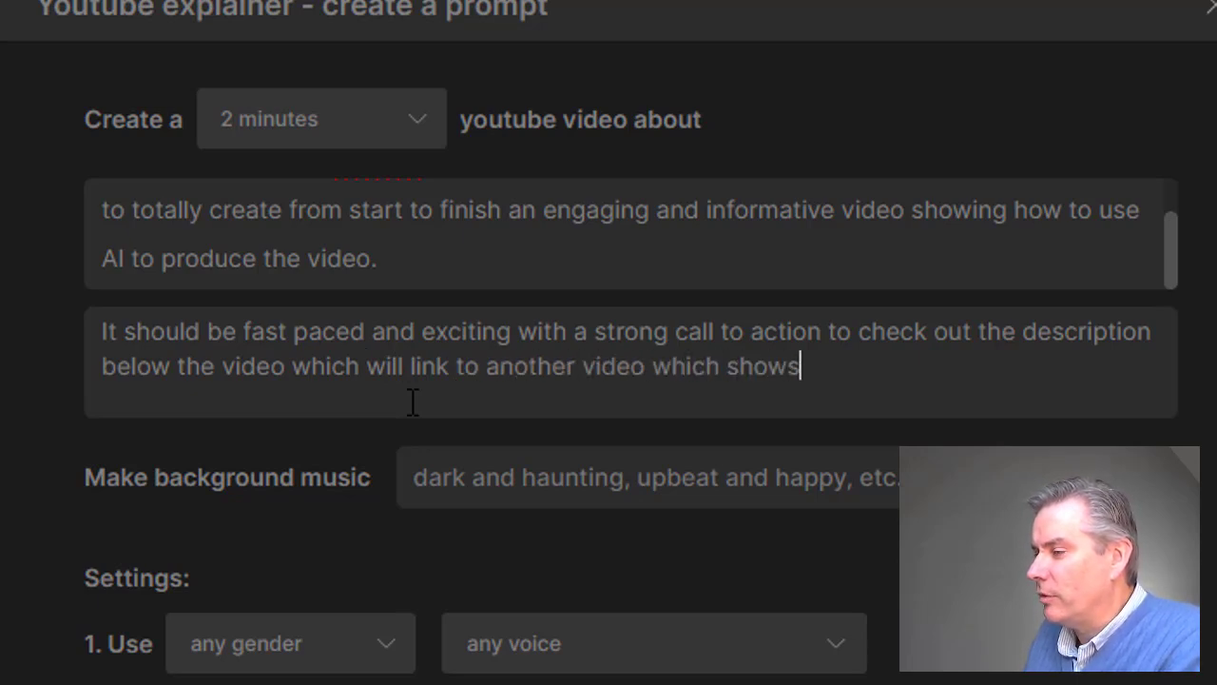
pyautogui.write(' the whole process')
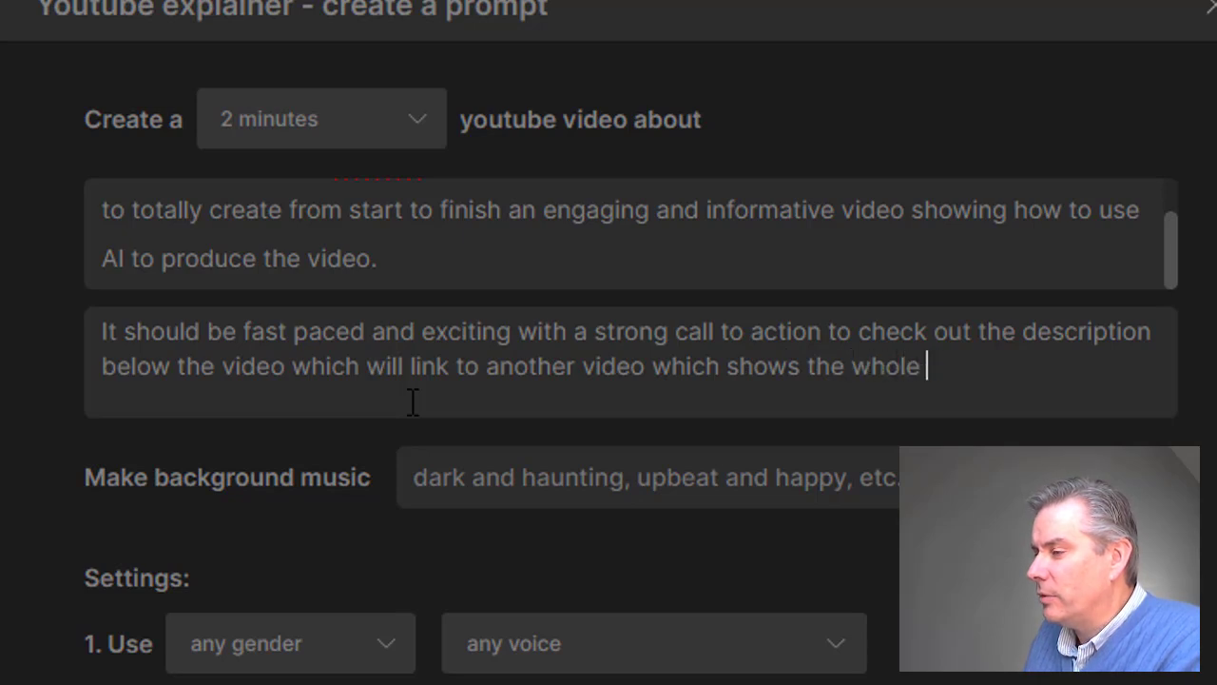
pyautogui.write('tart to finsih')
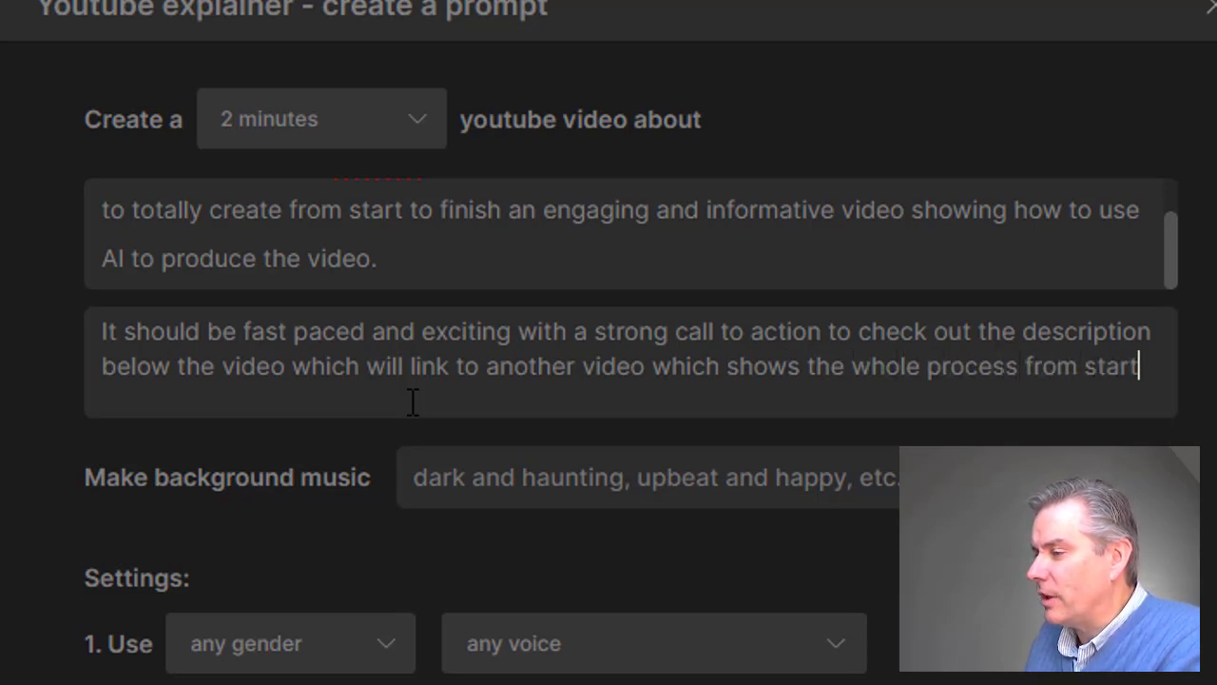
pyautogui.press('BackSpace')
pyautogui.press('BackSpace')
pyautogui.press('BackSpace')
pyautogui.write('ish. This')
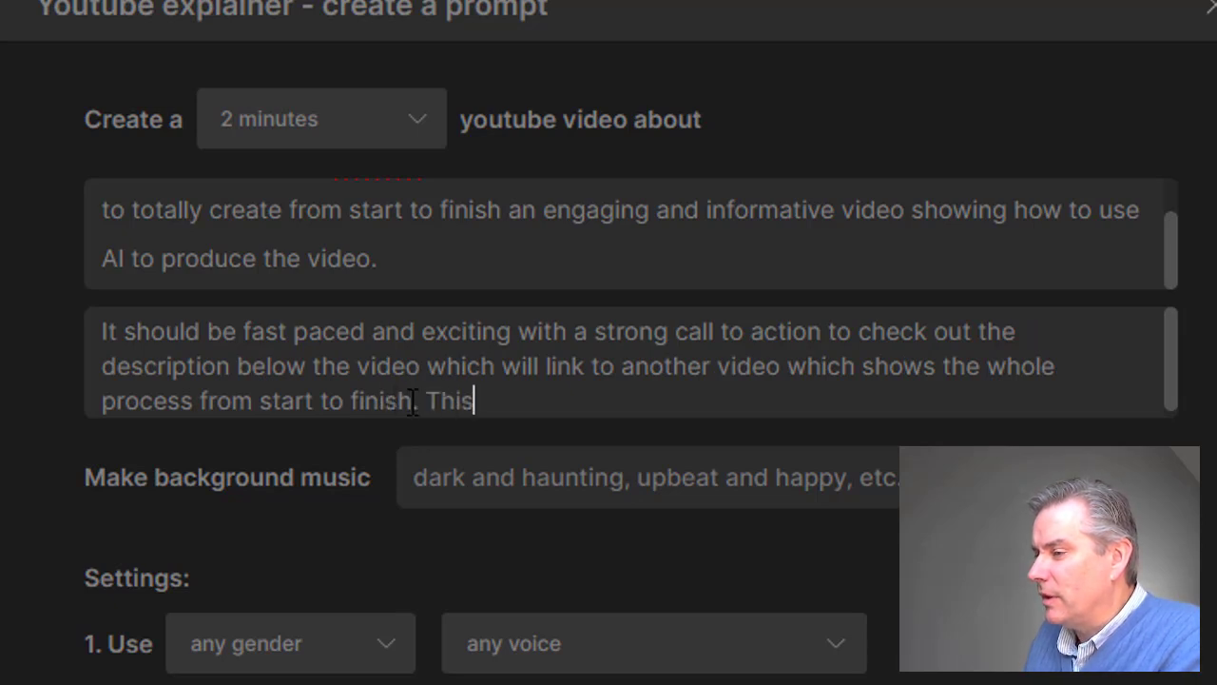
# Complete the creative directions with the sentence "Point out how insanely simply and easy this is.".
pyautogui.press('BackSpace')
pyautogui.press('BackSpace')
pyautogui.press('BackSpace')
pyautogui.press('BackSpace')
pyautogui.write('Point')
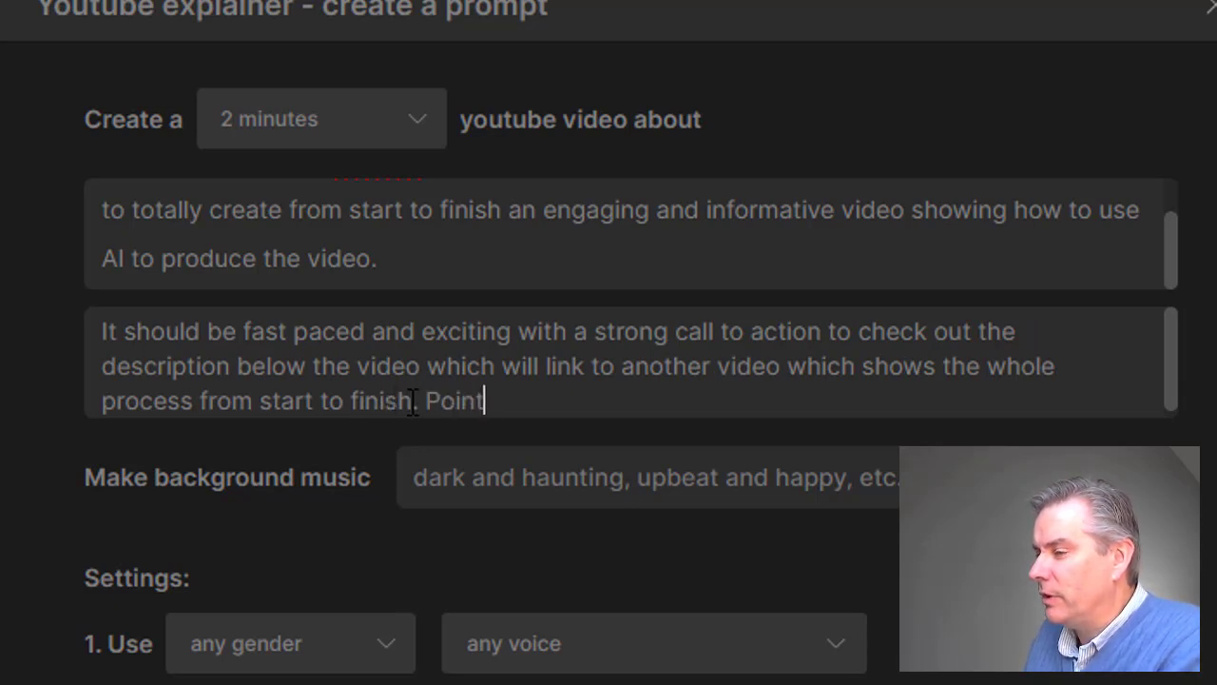
pyautogui.write(' out how ins')
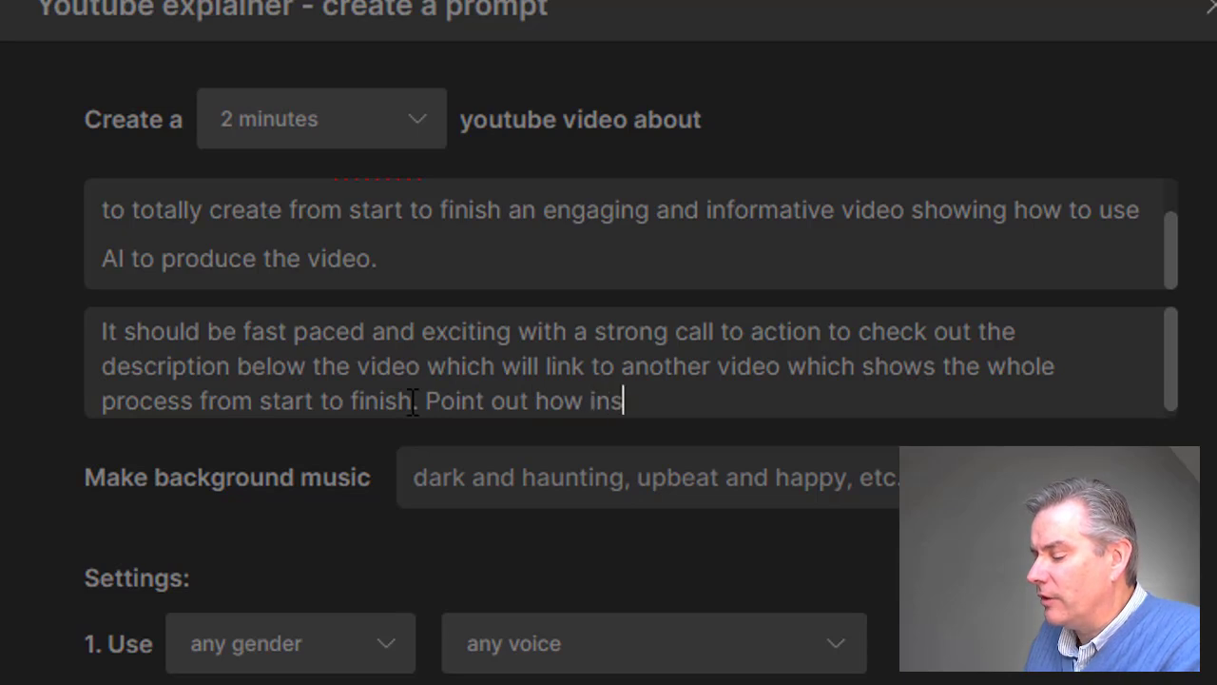
pyautogui.write('anely simply')
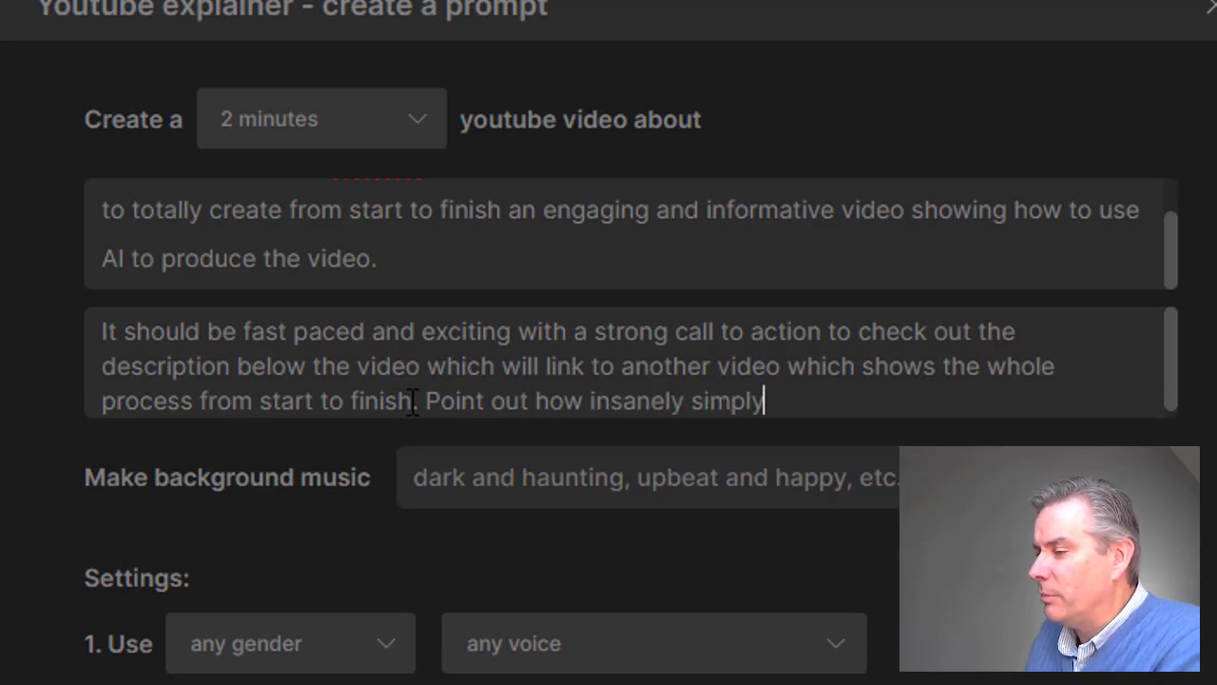
pyautogui.write(' and easy this it')
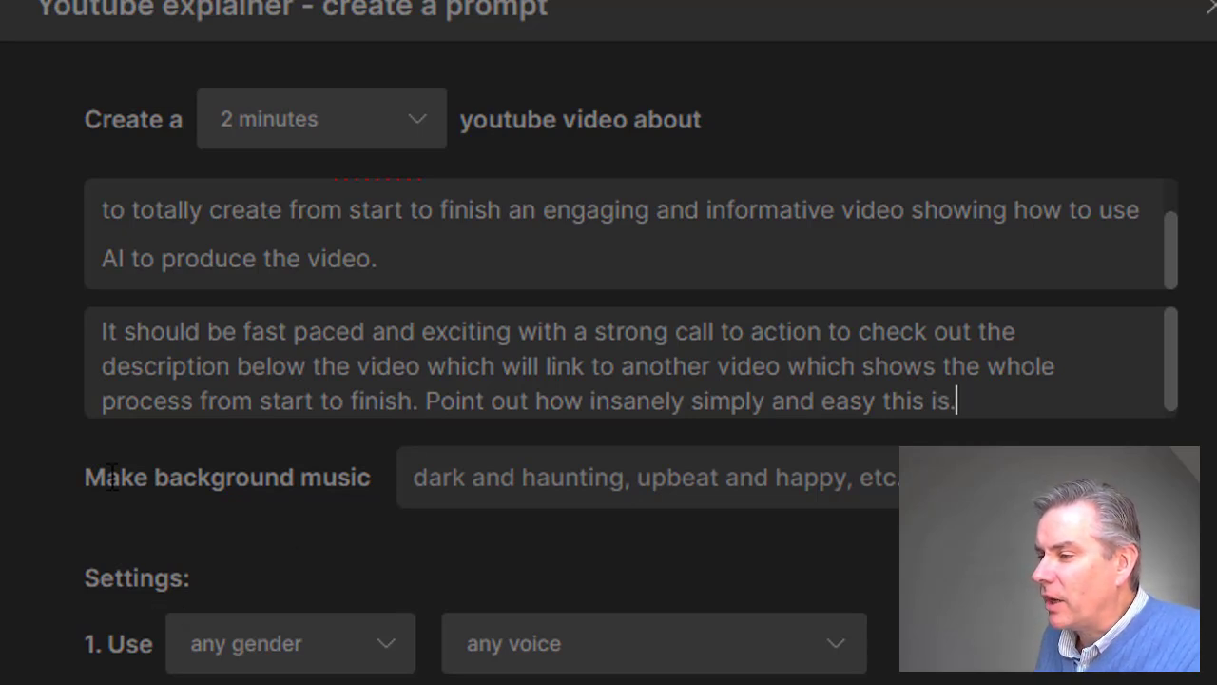
# Set the background music description to "upbeat".
pyautogui.click(521, 495)
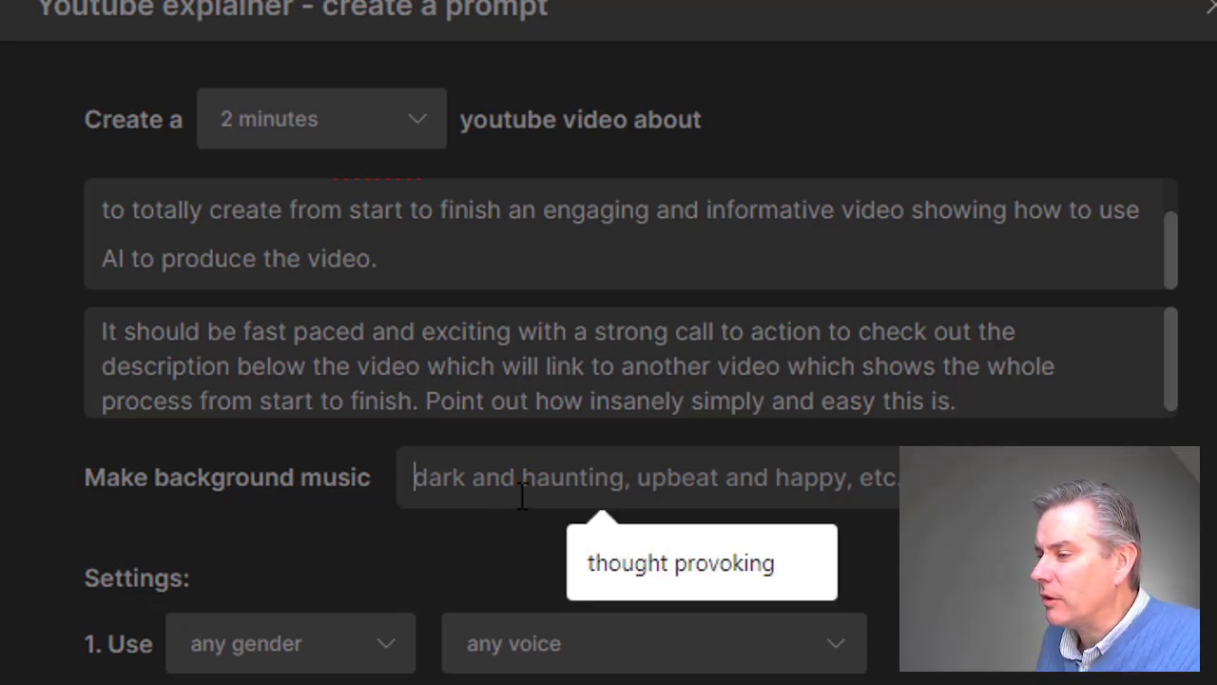
pyautogui.write('upeba')
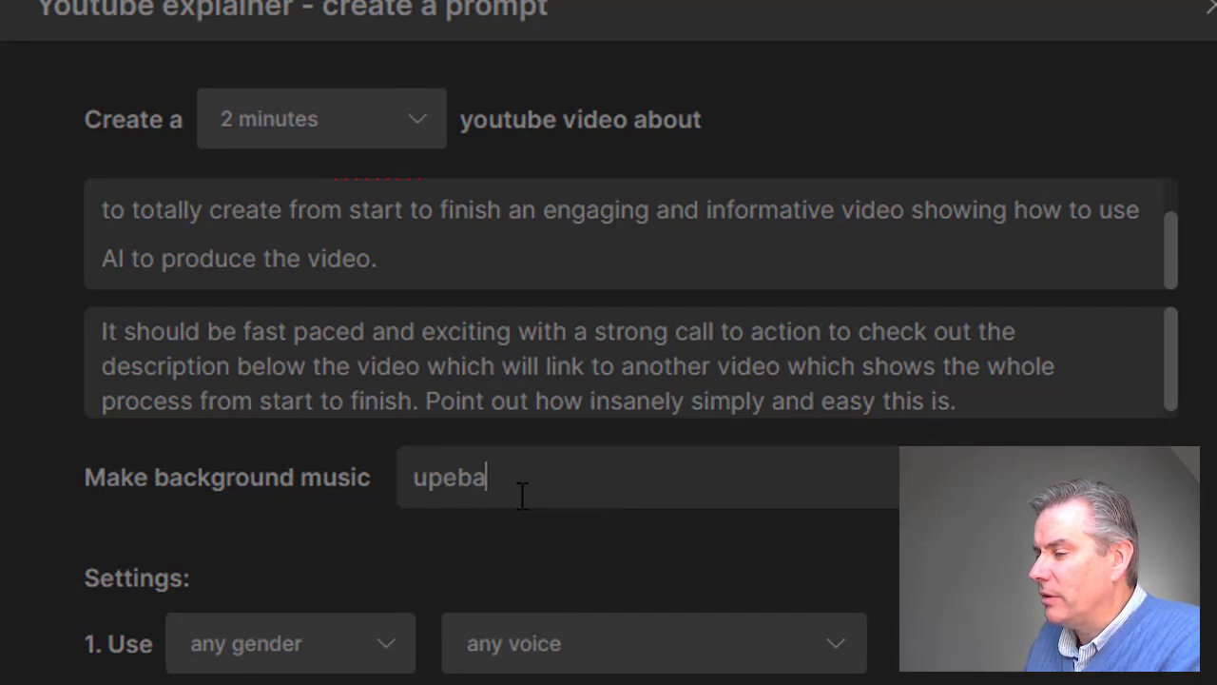
pyautogui.press('BackSpace')
pyautogui.press('BackSpace')
pyautogui.press('BackSpace')
pyautogui.write('ebat')
pyautogui.press('BackSpace')
pyautogui.press('BackSpace')
pyautogui.press('BackSpace')
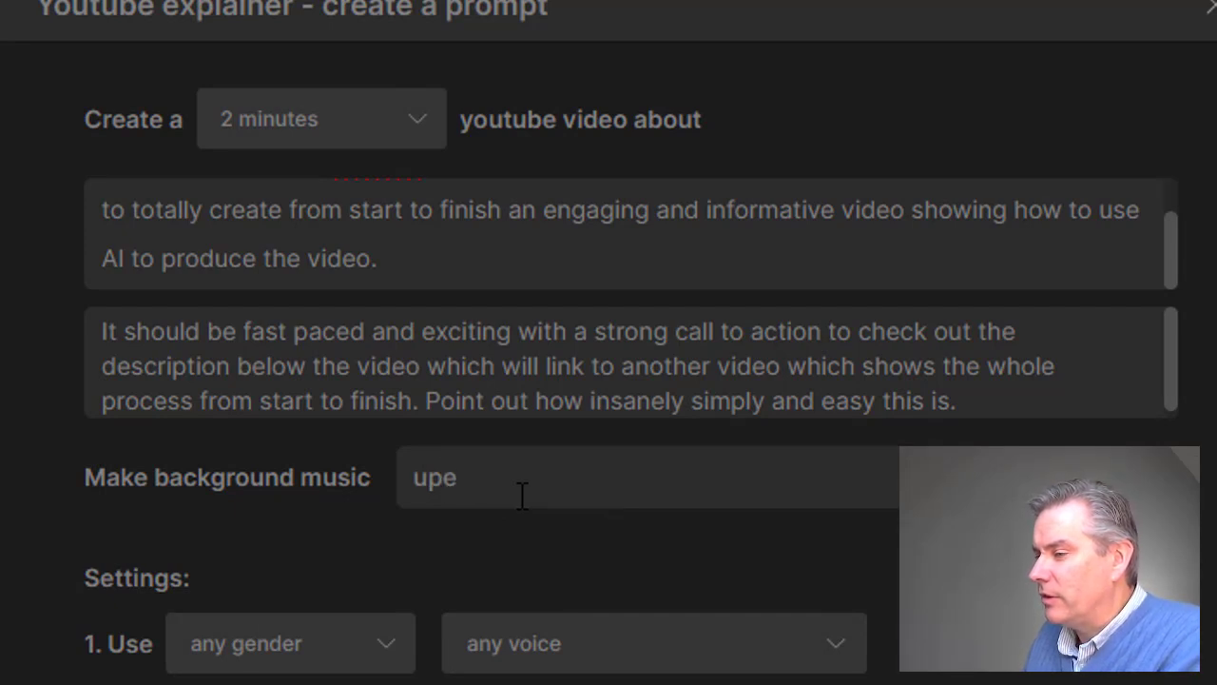
pyautogui.write('beat')
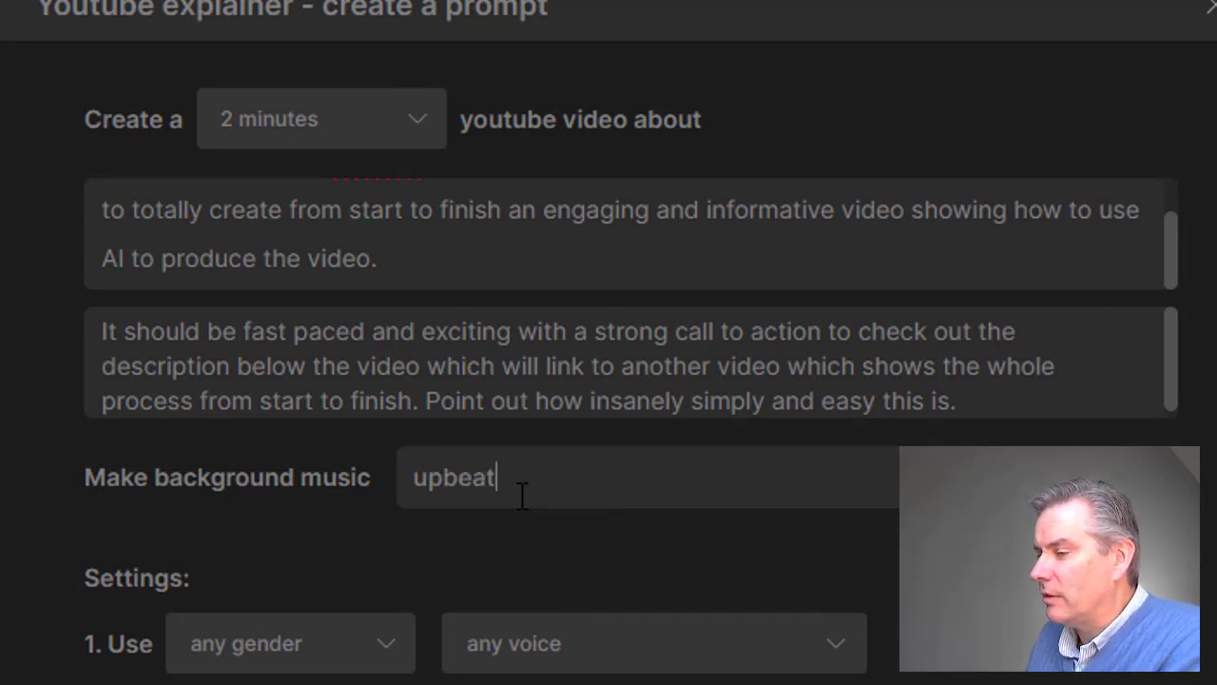
# Set the narrator to a male with a middle-aged British voice.
pyautogui.click(335, 646)
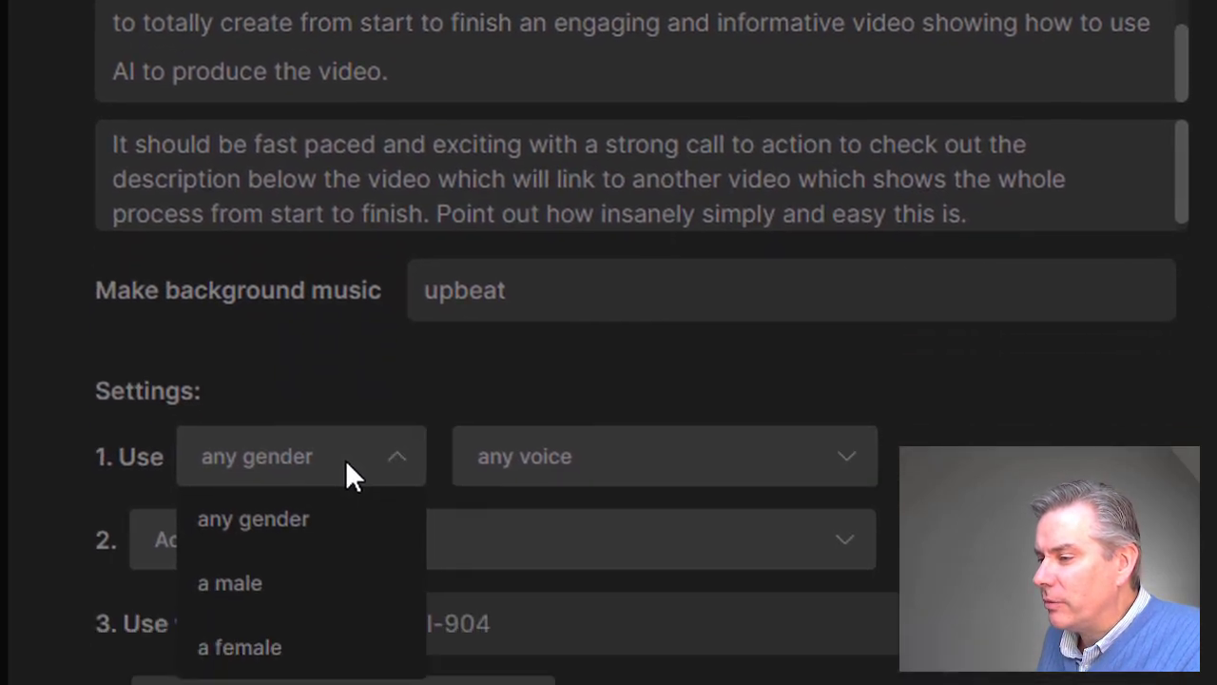
pyautogui.click(318, 455)
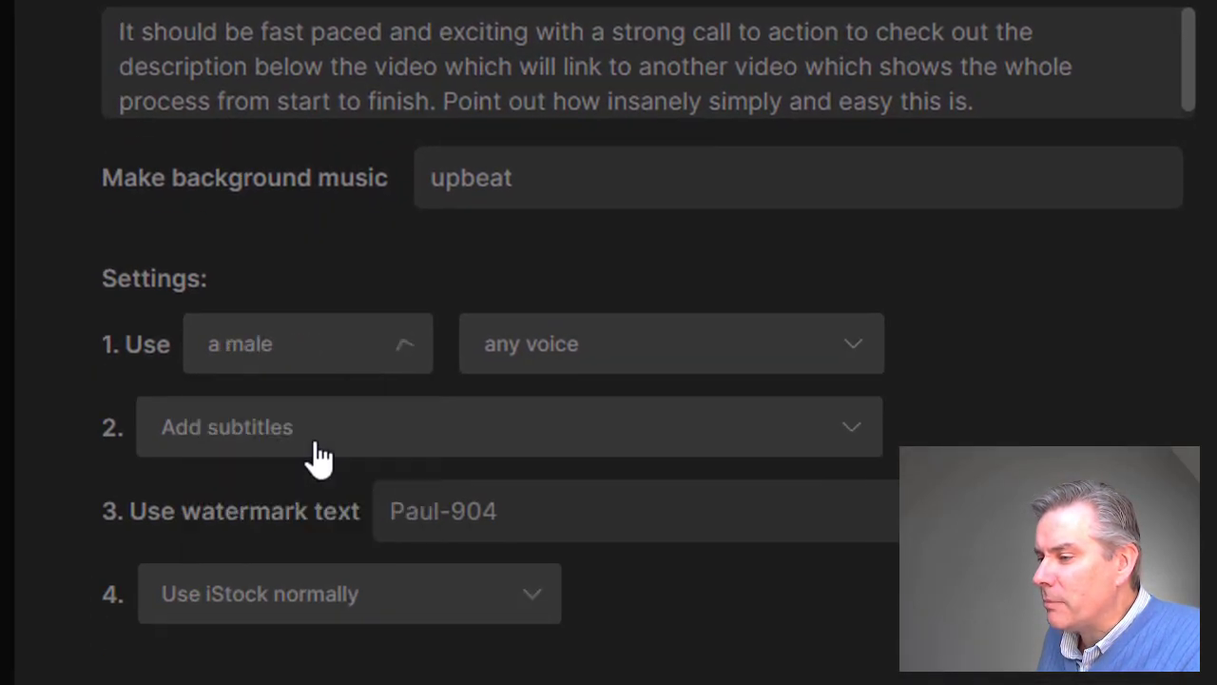
pyautogui.click(561, 352)
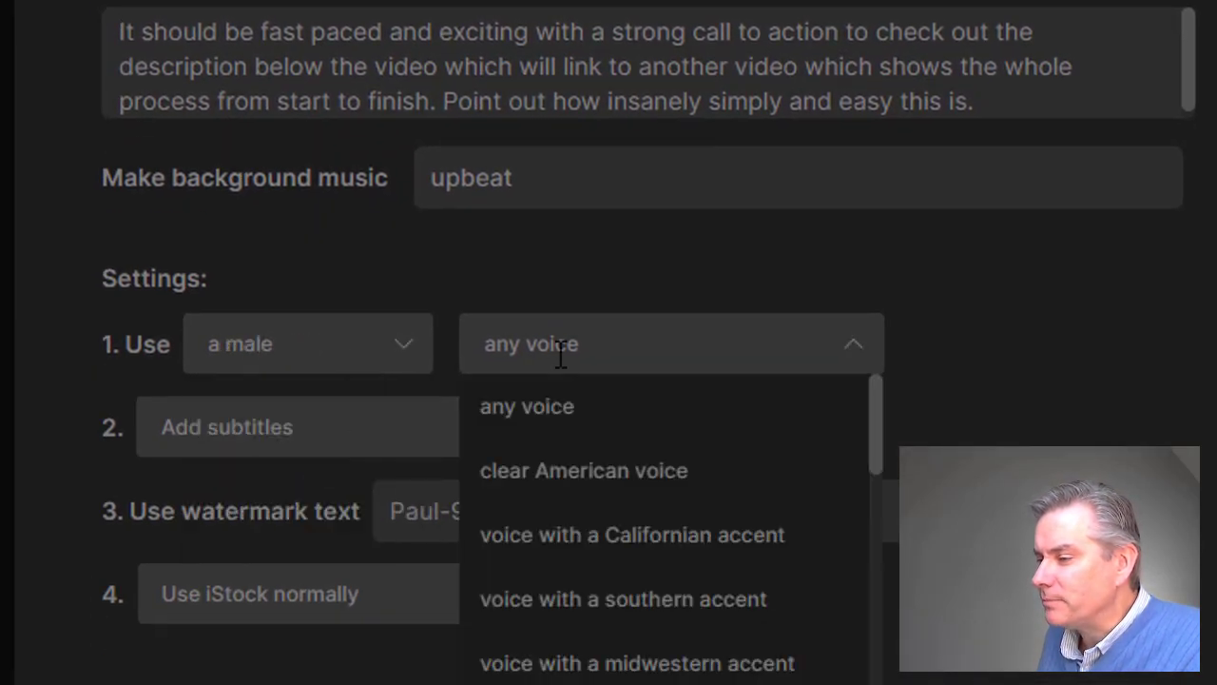
pyautogui.scroll(-5, 719, 483)
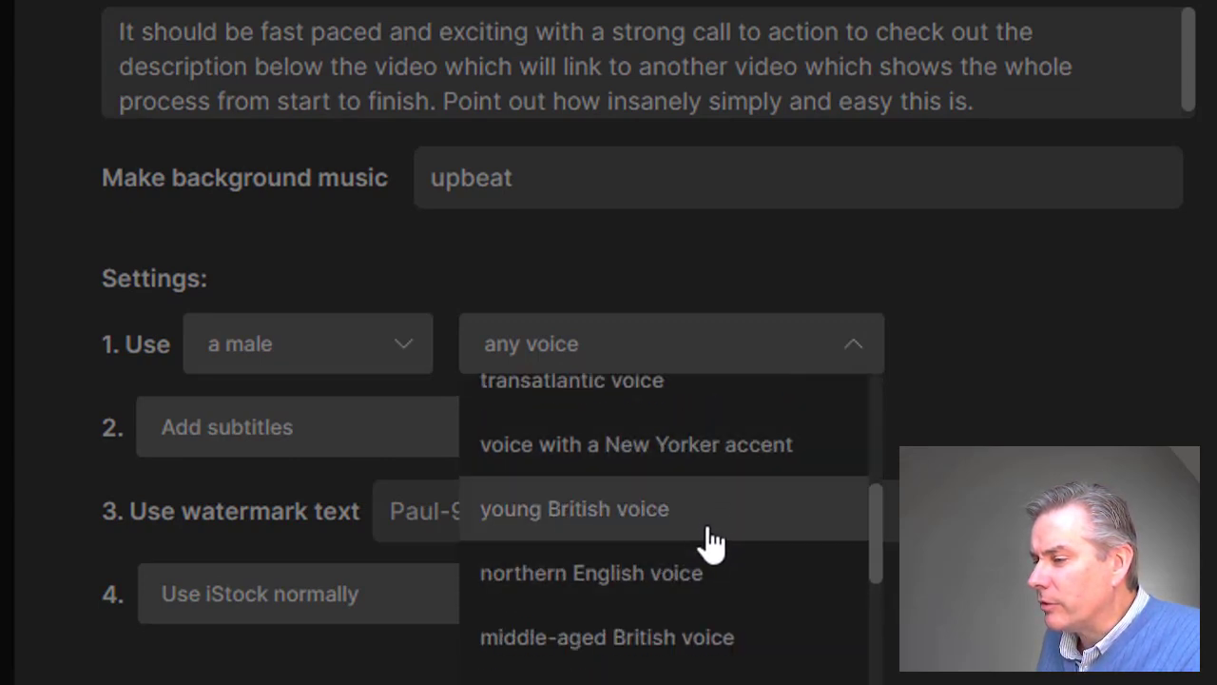
pyautogui.scroll(-3, 714, 538)
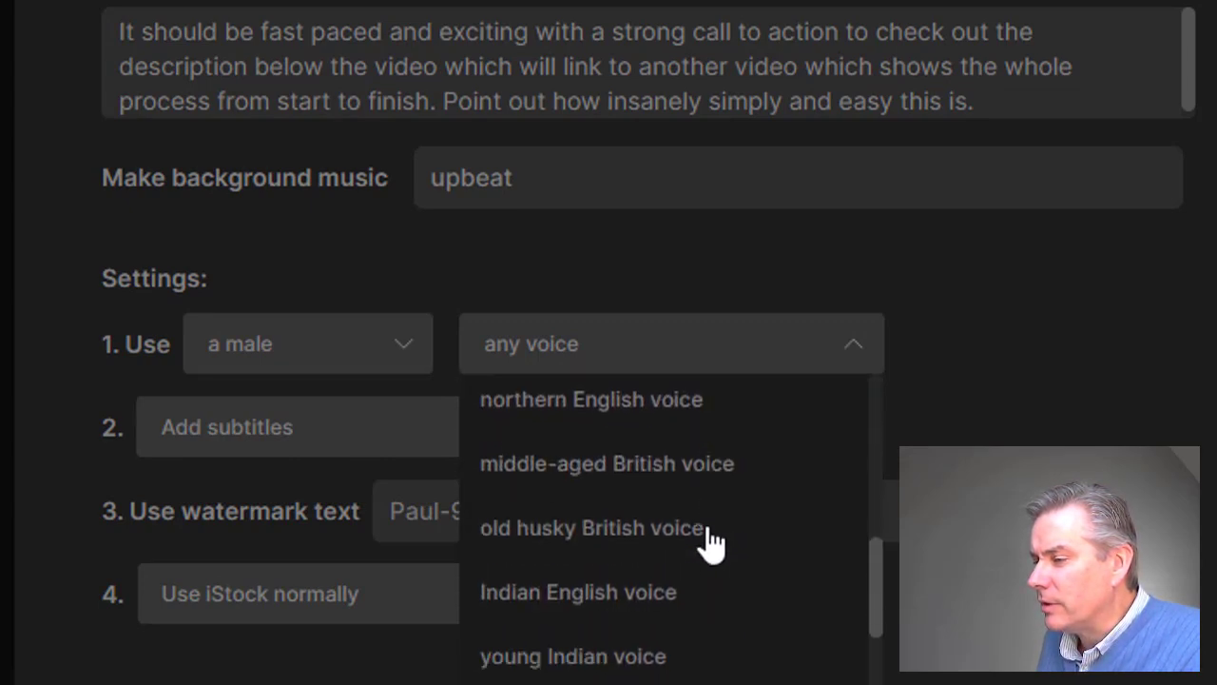
pyautogui.click(636, 492)
# Choose word by word subtitles with the current spoken word in yellow and submit the prompt form.
pyautogui.click(382, 443)
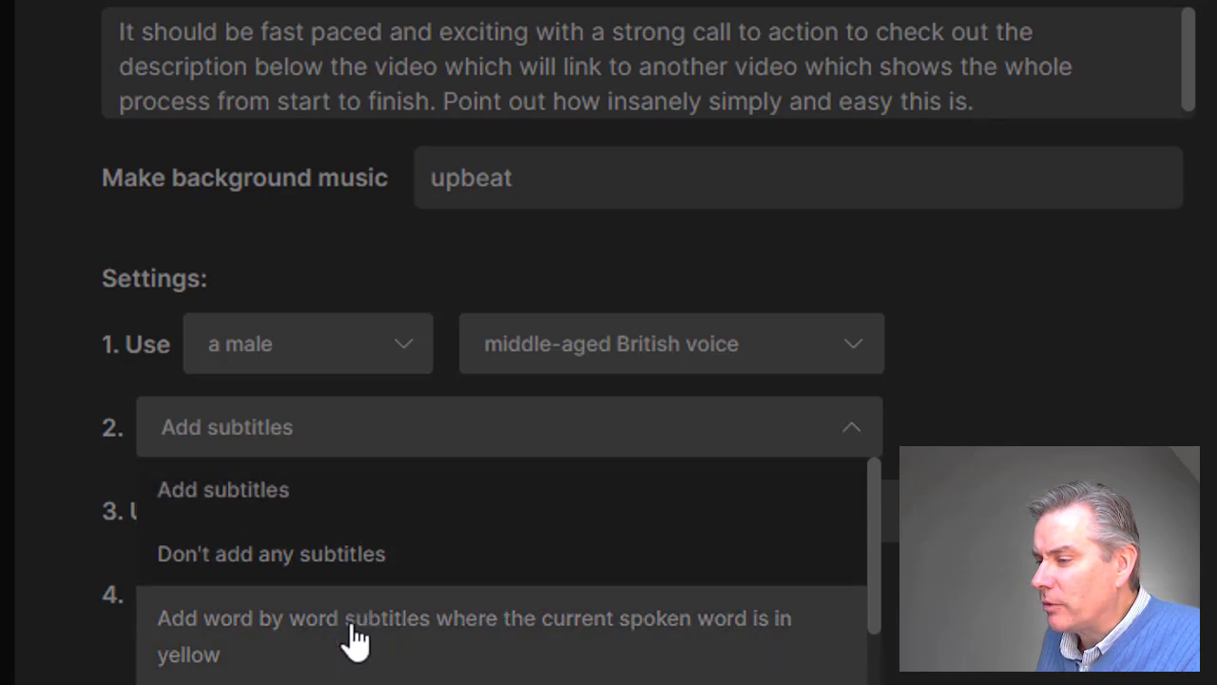
pyautogui.click(354, 639)
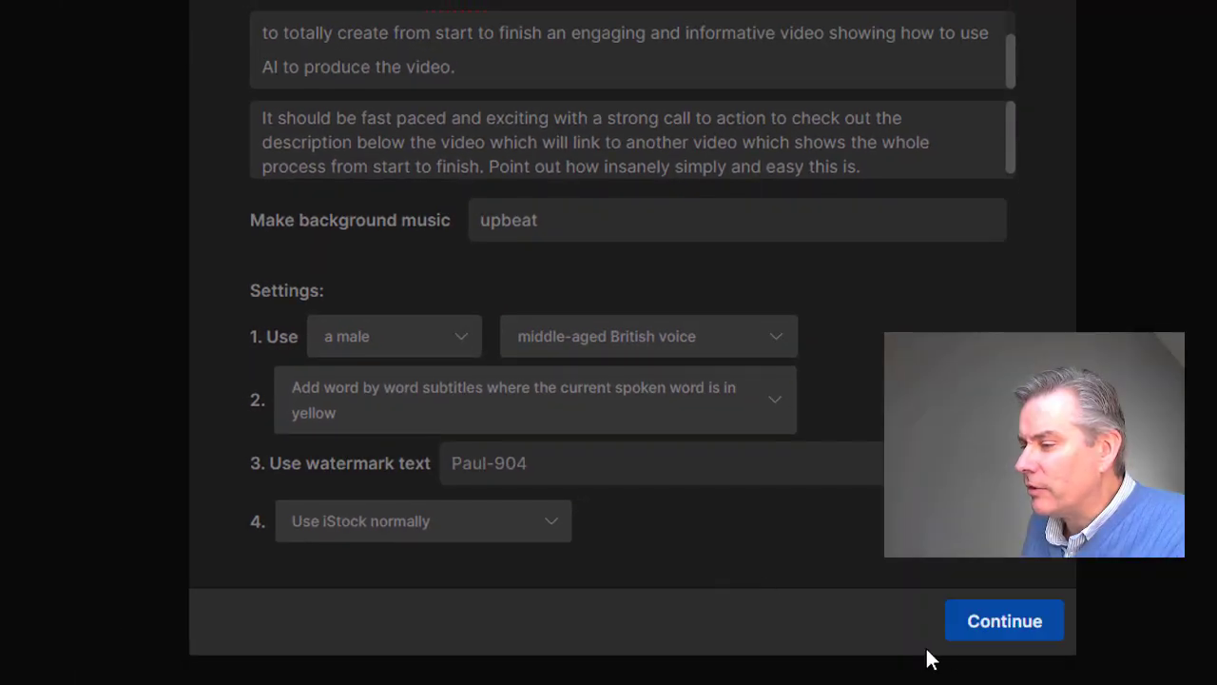
pyautogui.click(983, 632)
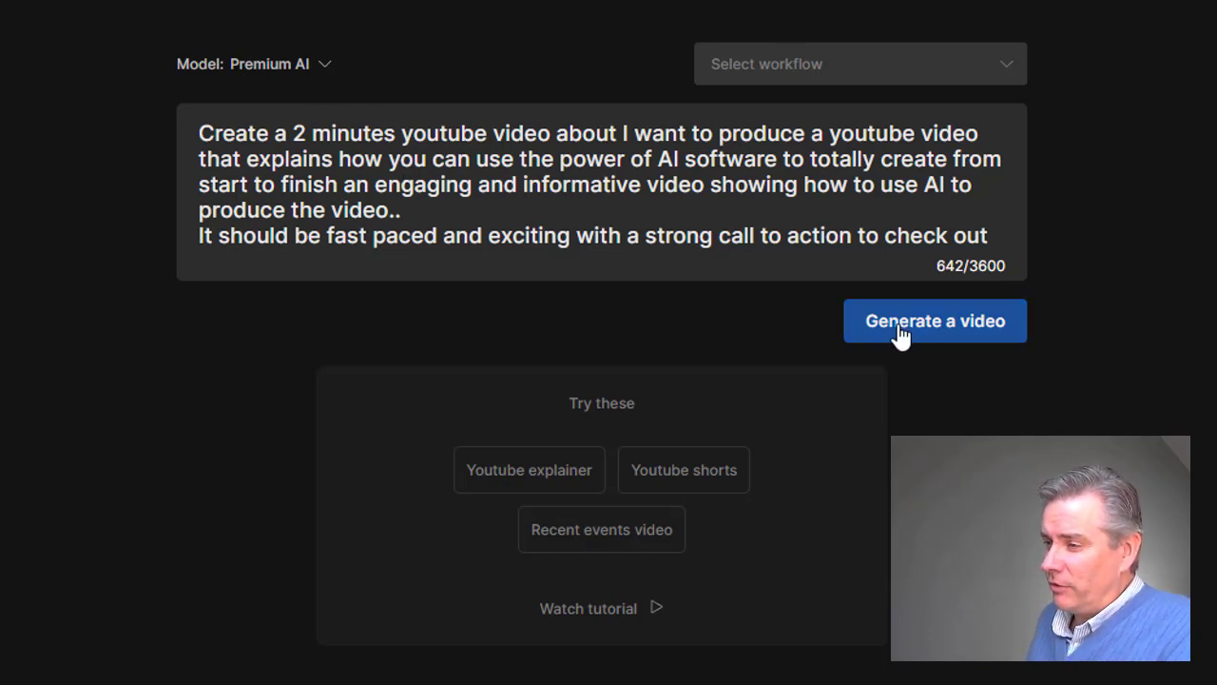
# Remove the duplicate full stop after "produce the video" in the prompt and generate the video for the AI Enthusiasts audience.
pyautogui.click(433, 209)
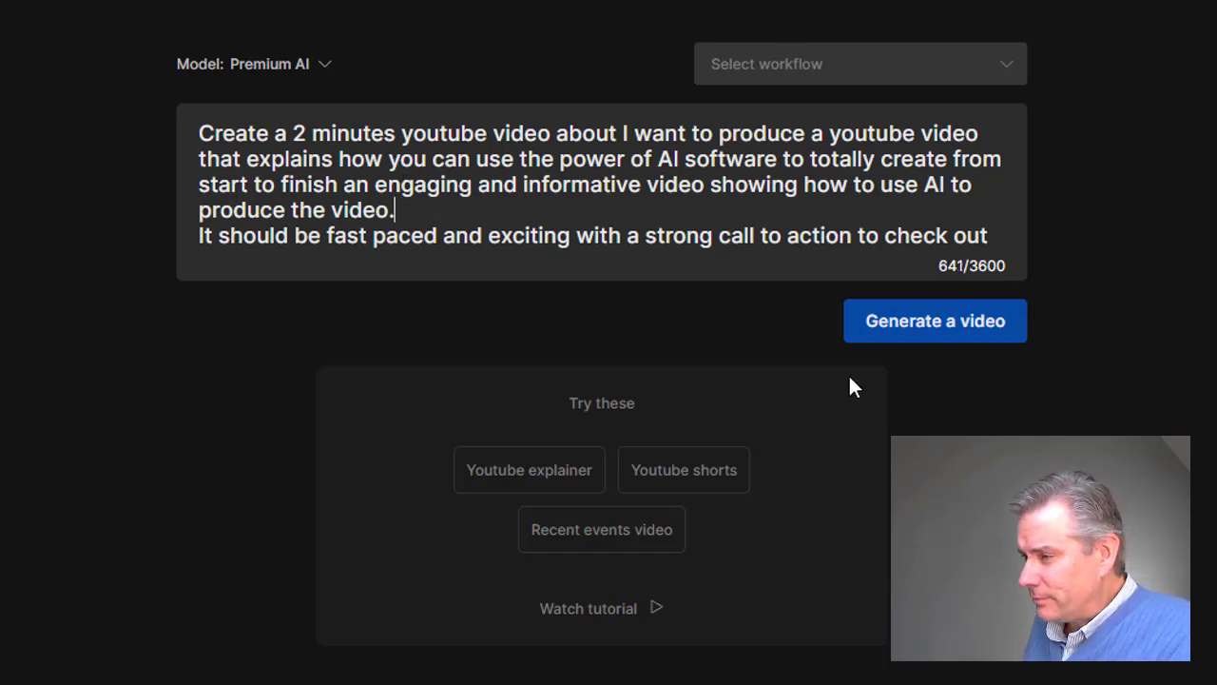
pyautogui.click(894, 326)
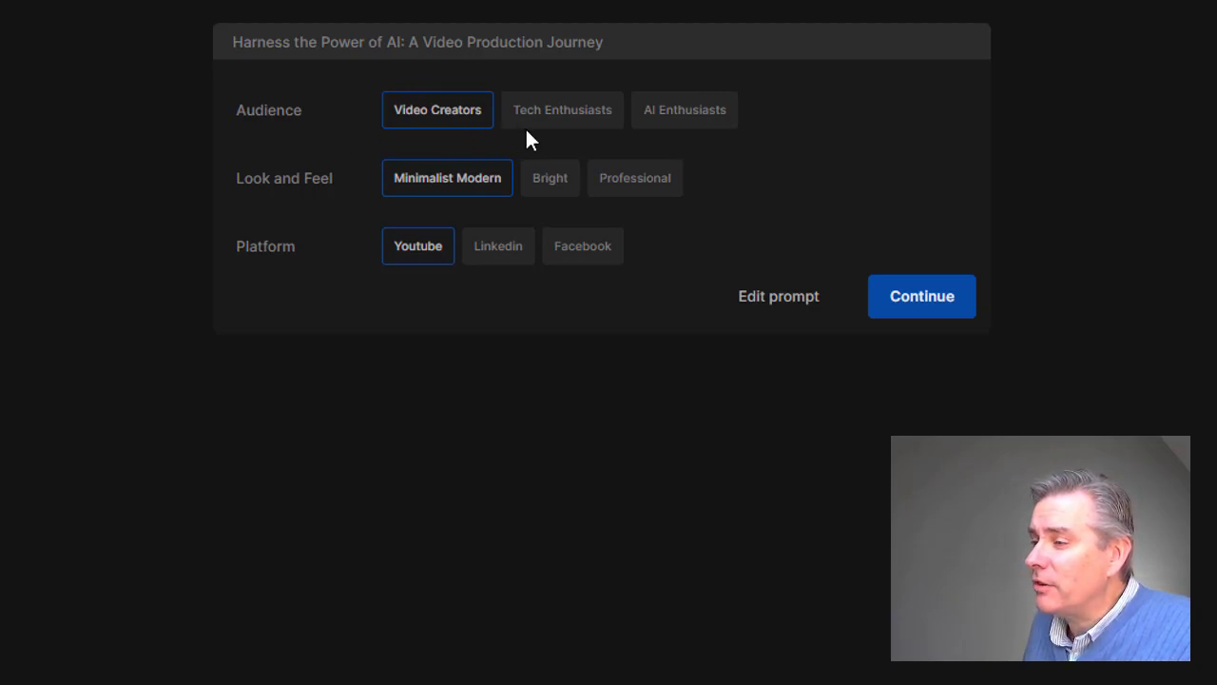
pyautogui.click(697, 132)
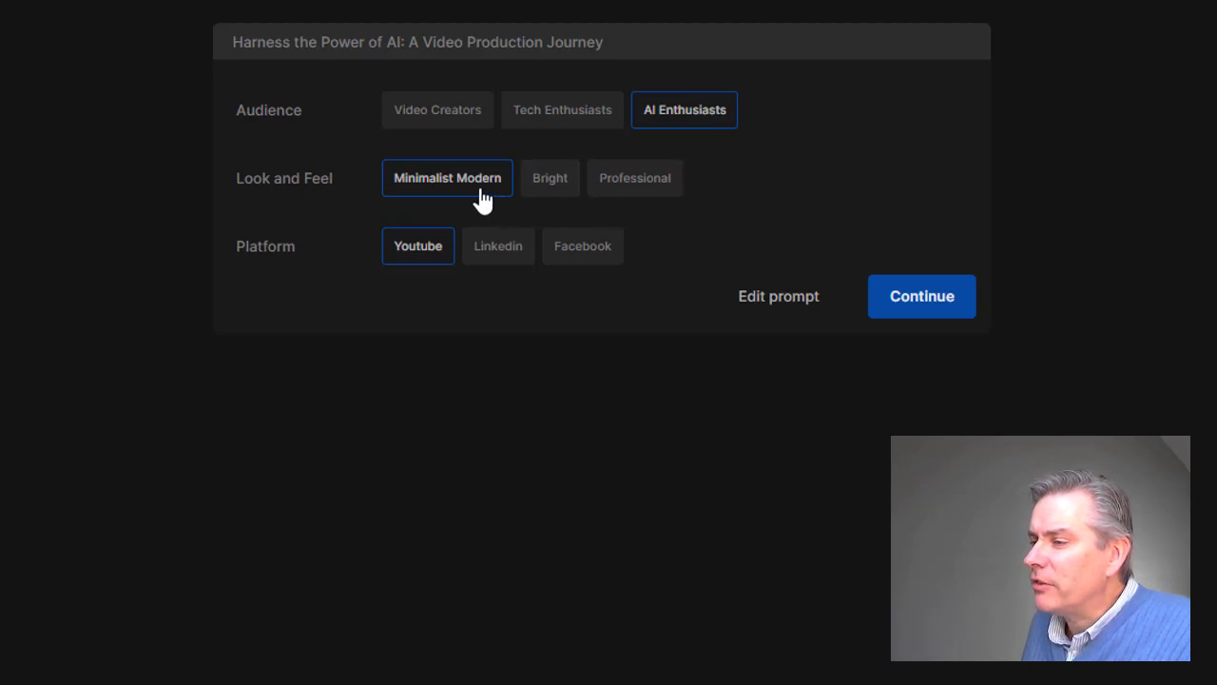
pyautogui.click(913, 298)
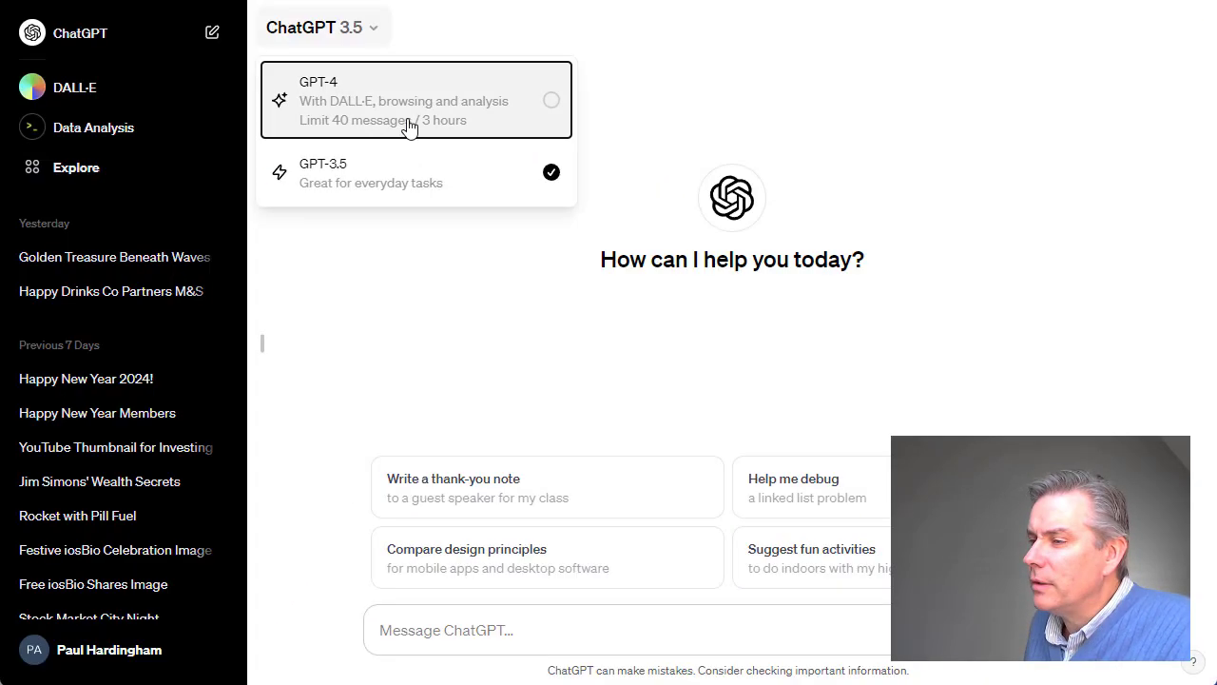
# Switch to ChatGPT, open DALL·E and start a prompt with "Create a youtube thumbnail".
pyautogui.click(408, 124)
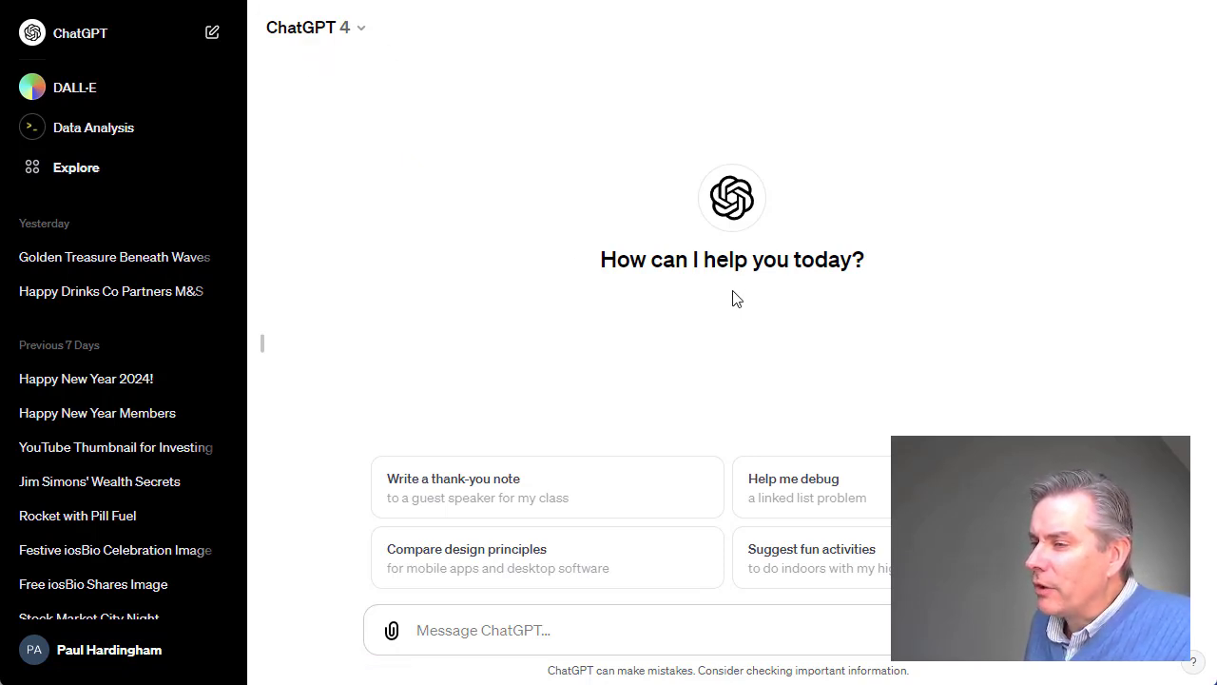
pyautogui.click(79, 95)
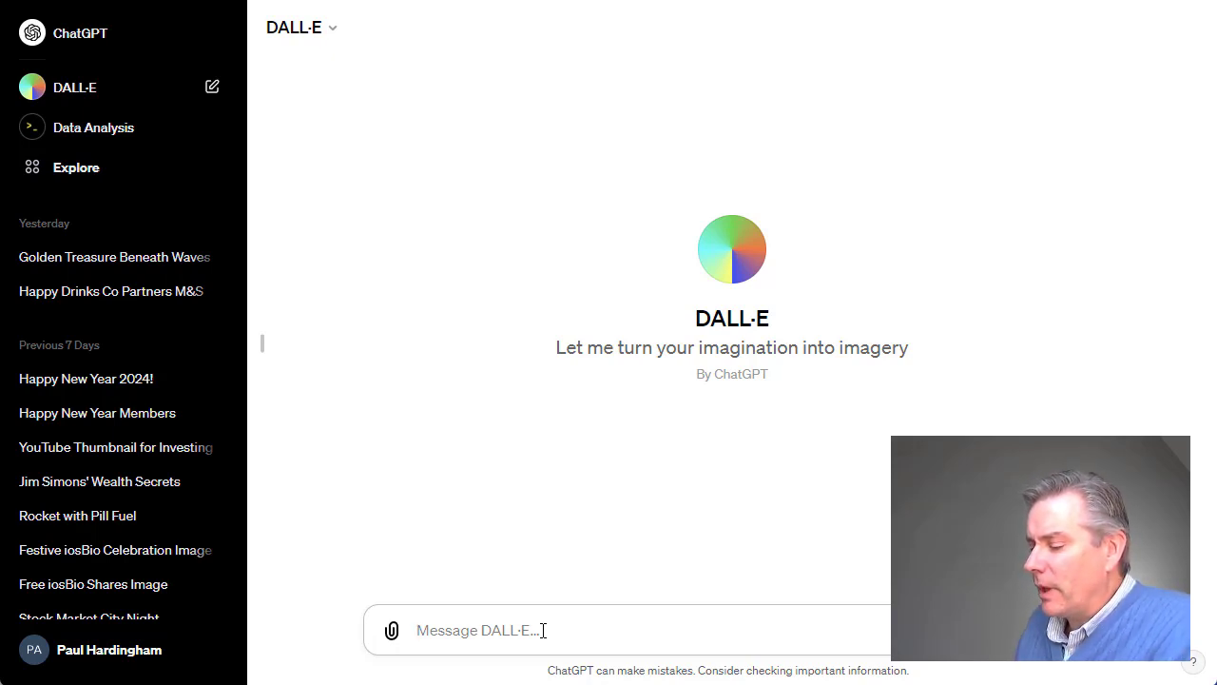
pyautogui.write('Create a youtu')
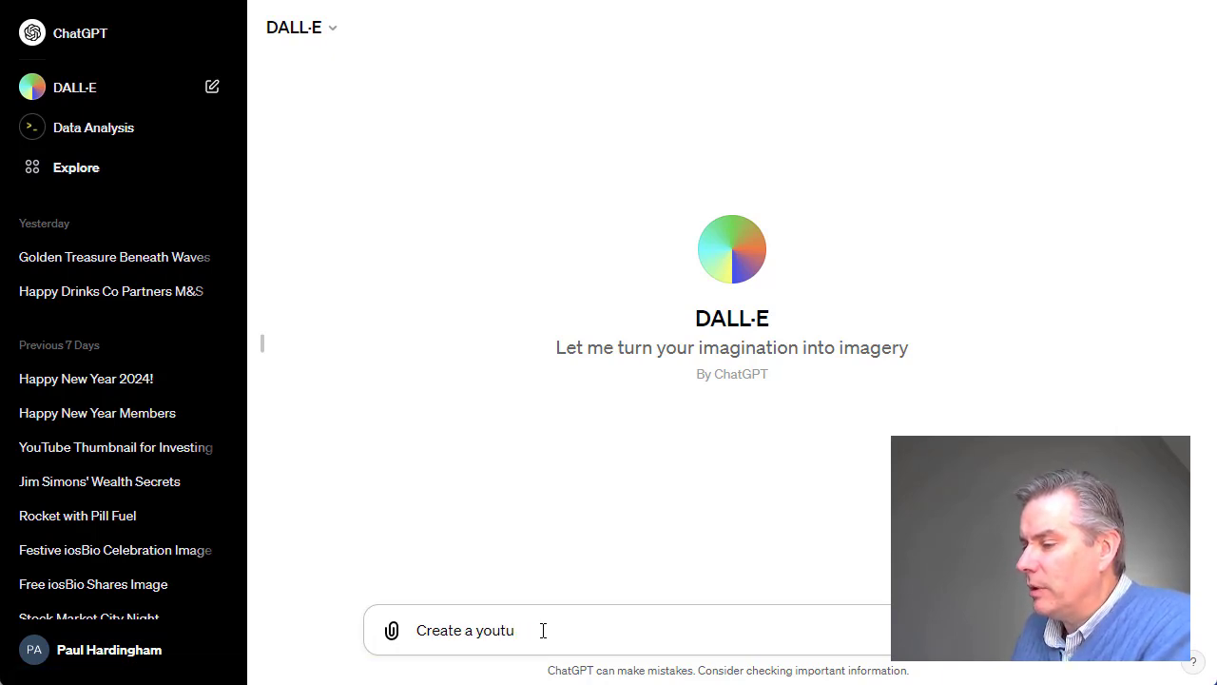
pyautogui.write('be thumbnail')
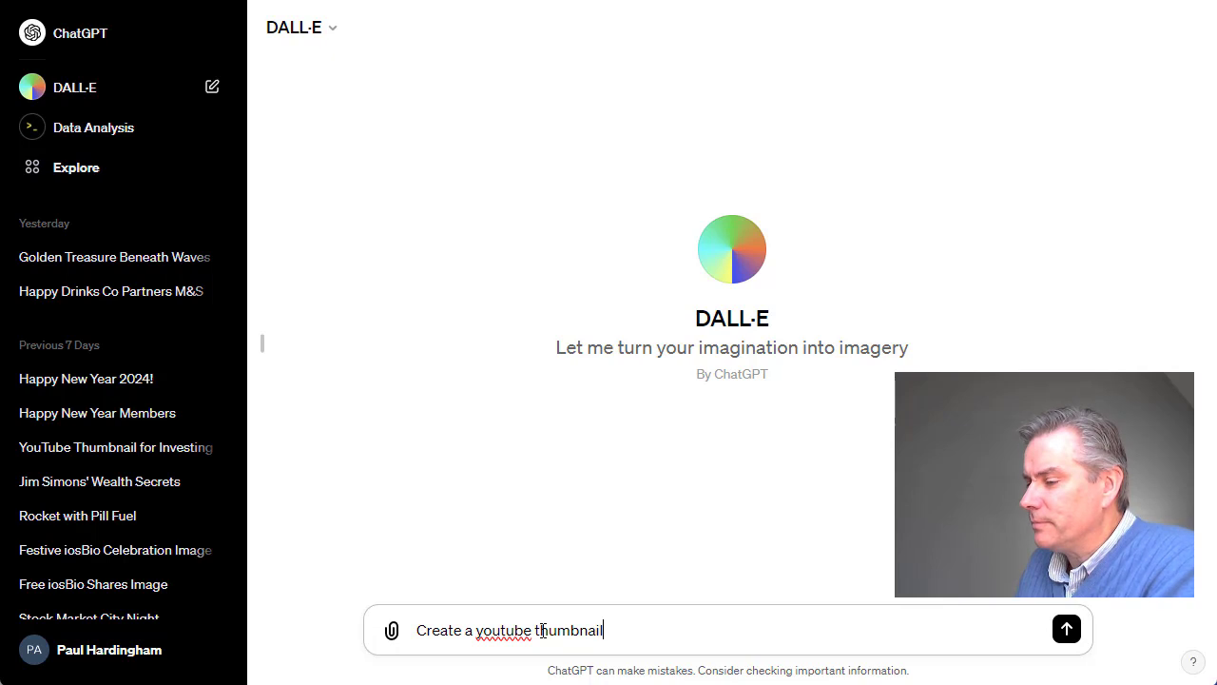
pyautogui.write(' which')
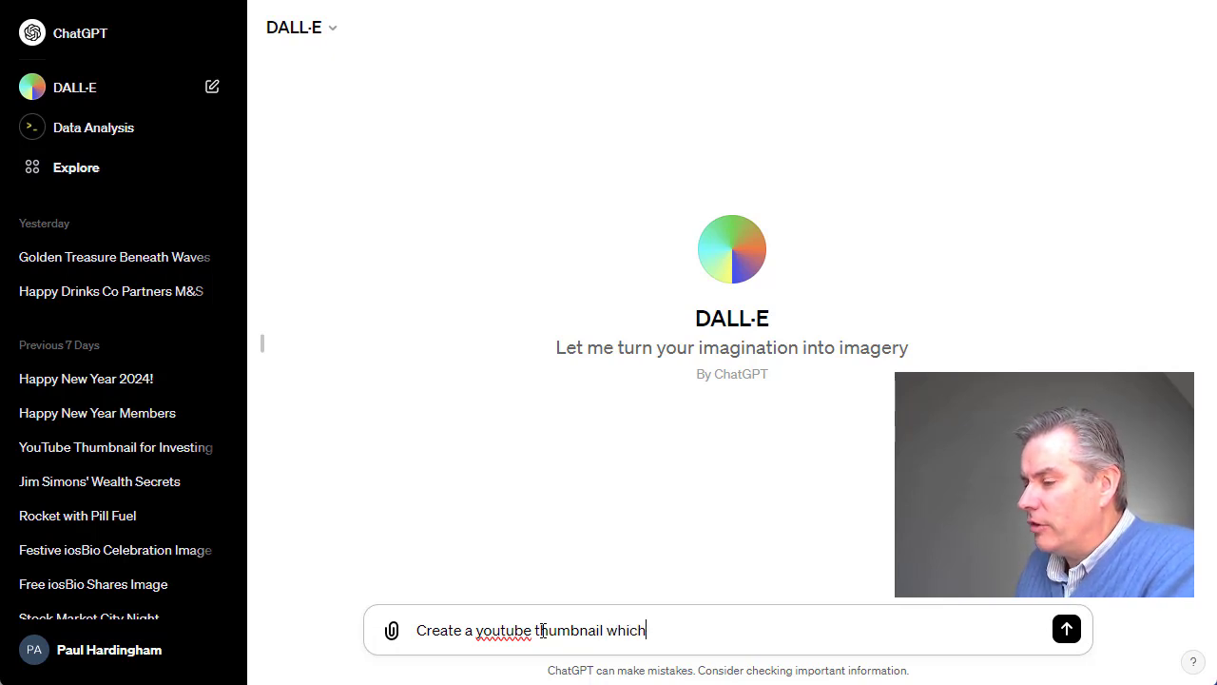
pyautogui.write(' is attra')
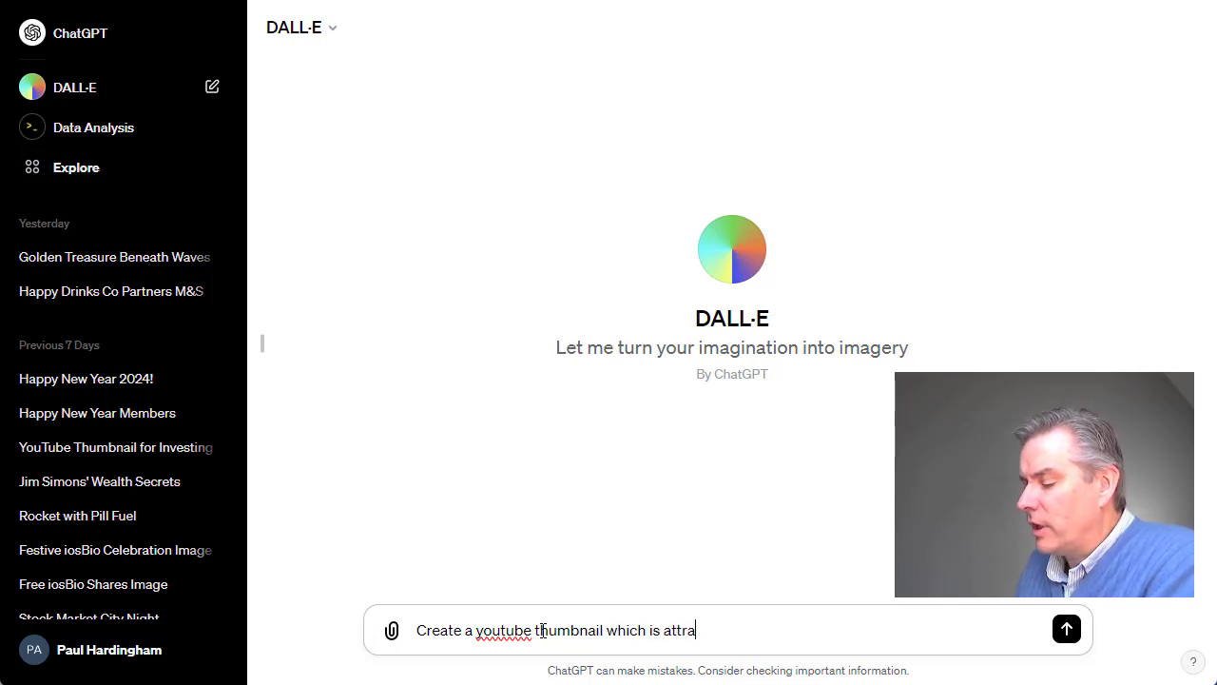
pyautogui.write('ctive and ')
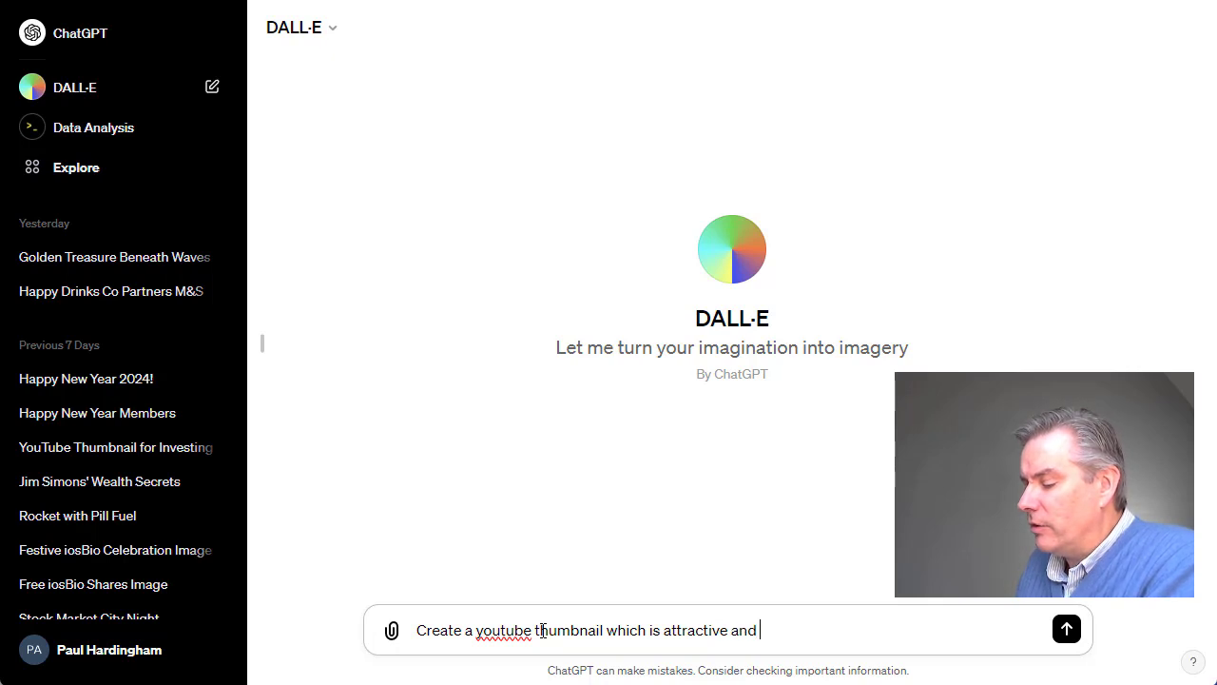
pyautogui.write('draws atte')
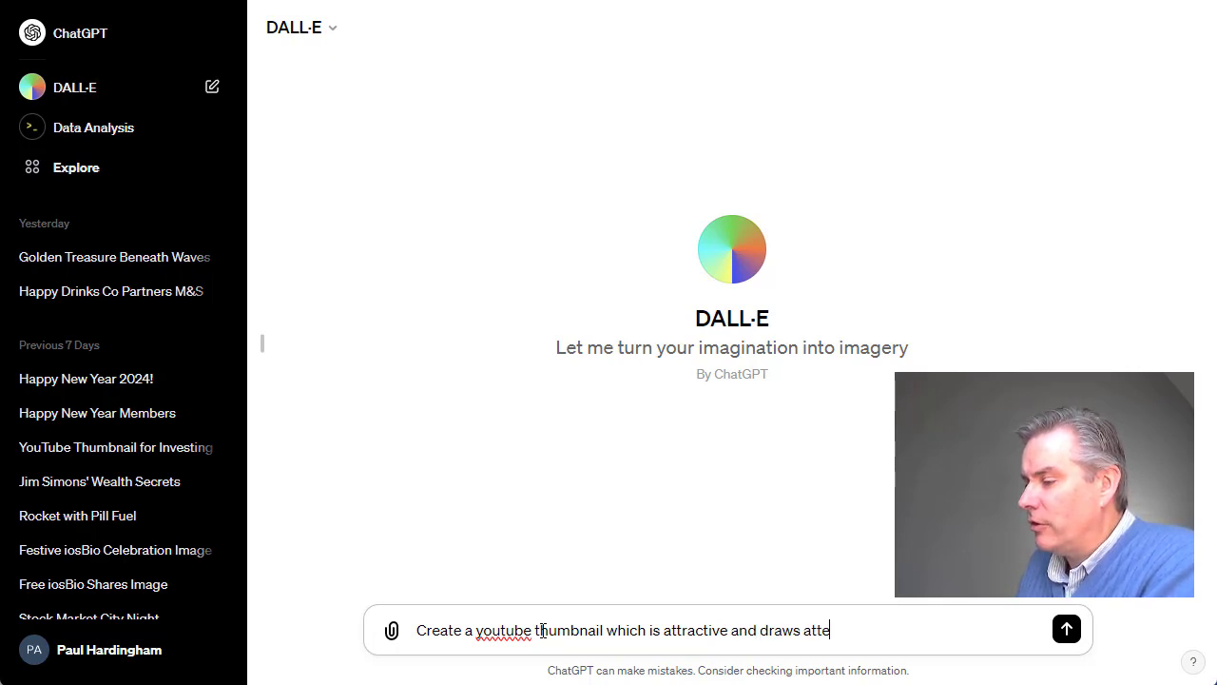
pyautogui.write('ntion with a call to action')
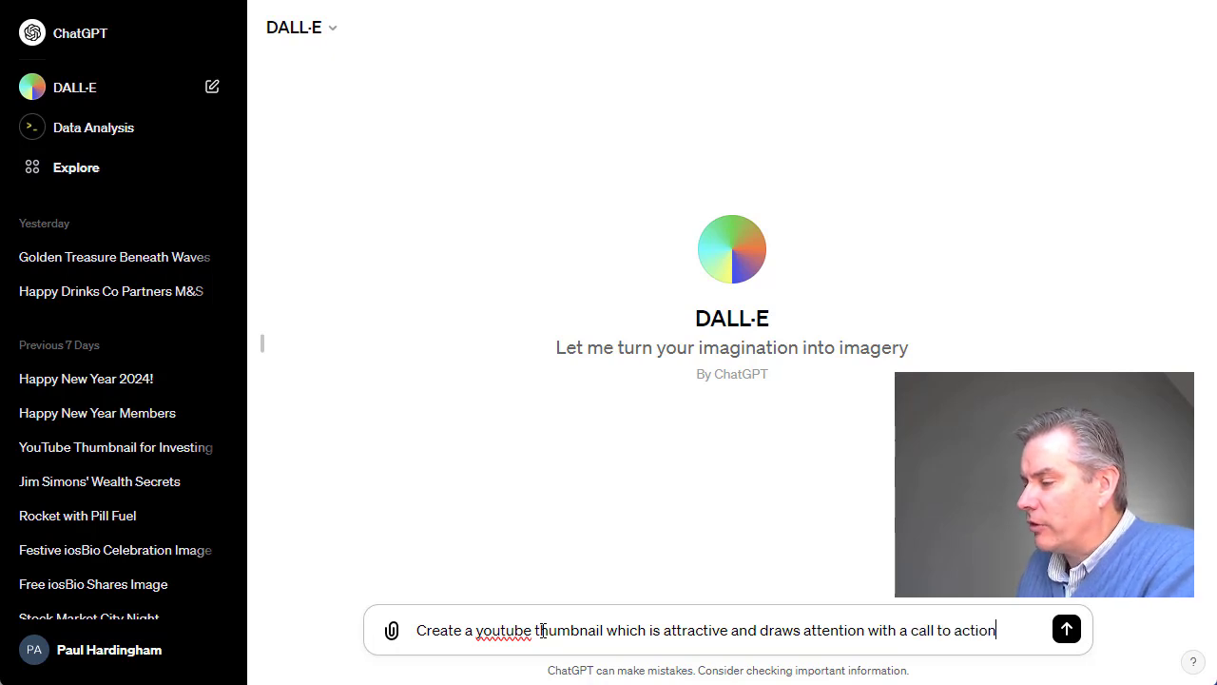
pyautogui.write(' of click the ')
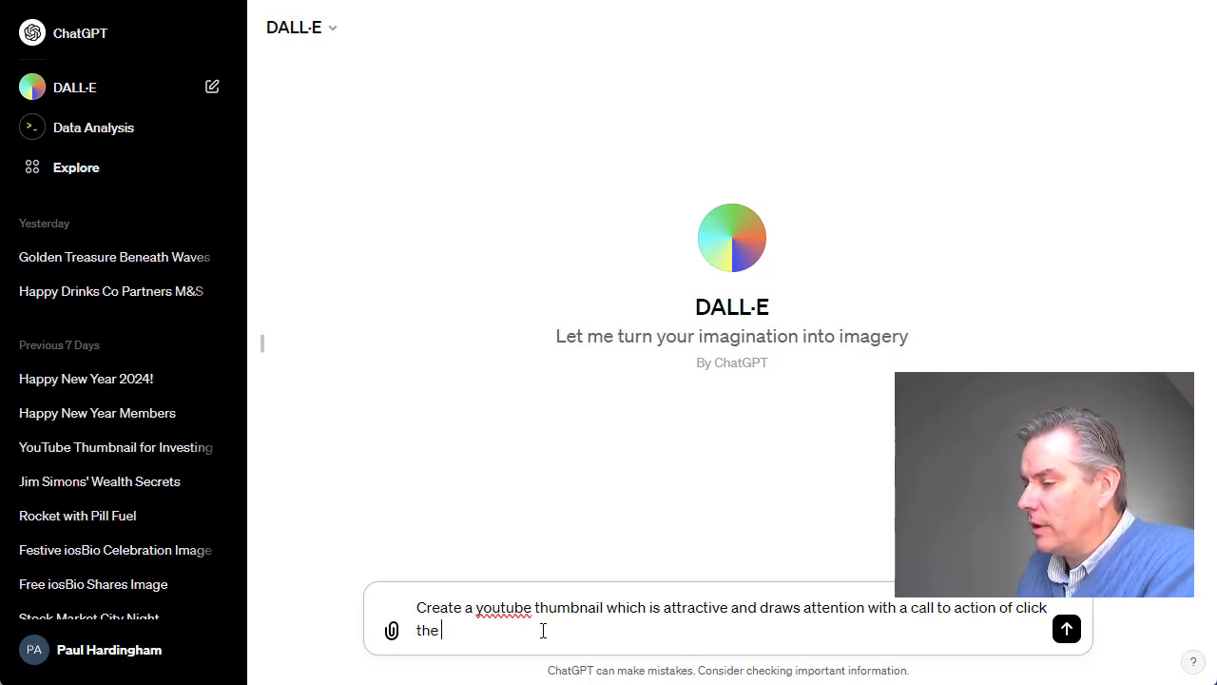
pyautogui.write('thumbnail ')
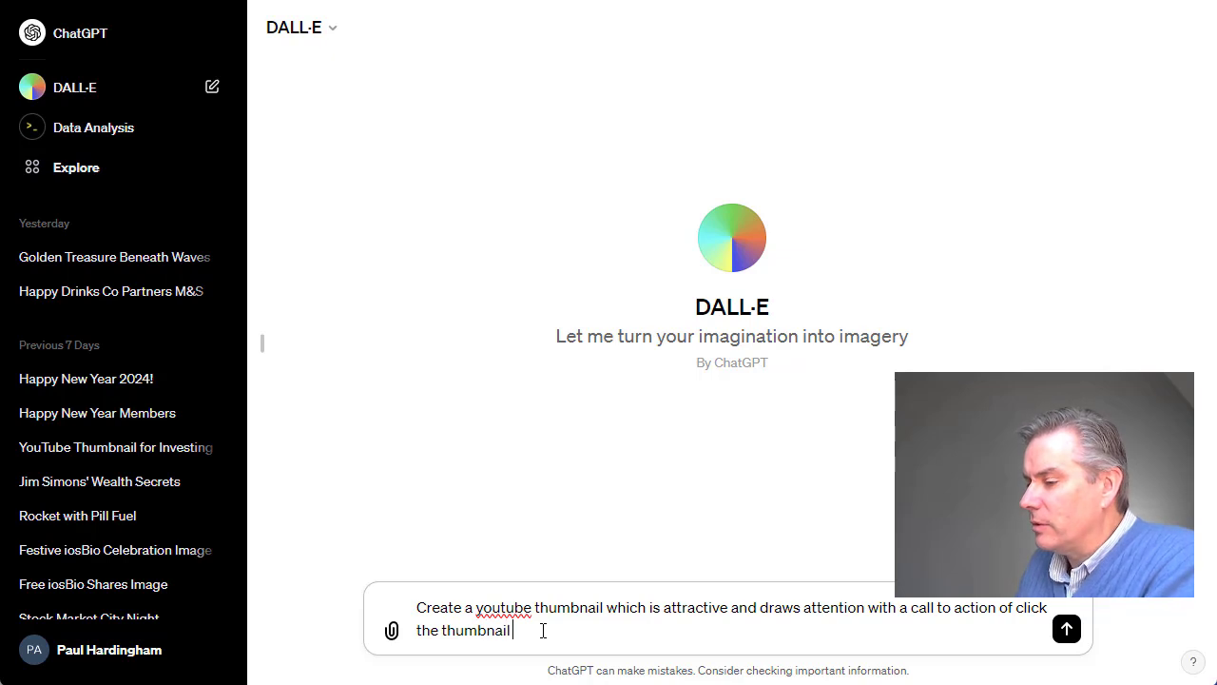
pyautogui.write('to watch the vi')
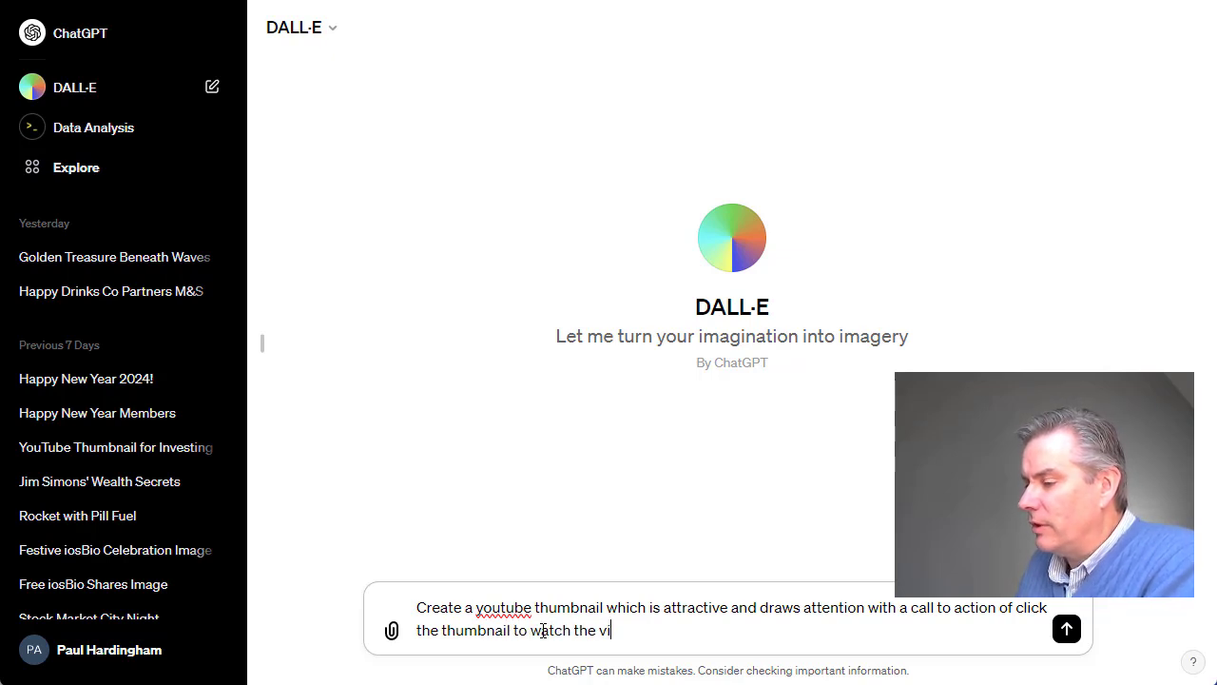
pyautogui.write('deo. The vid')
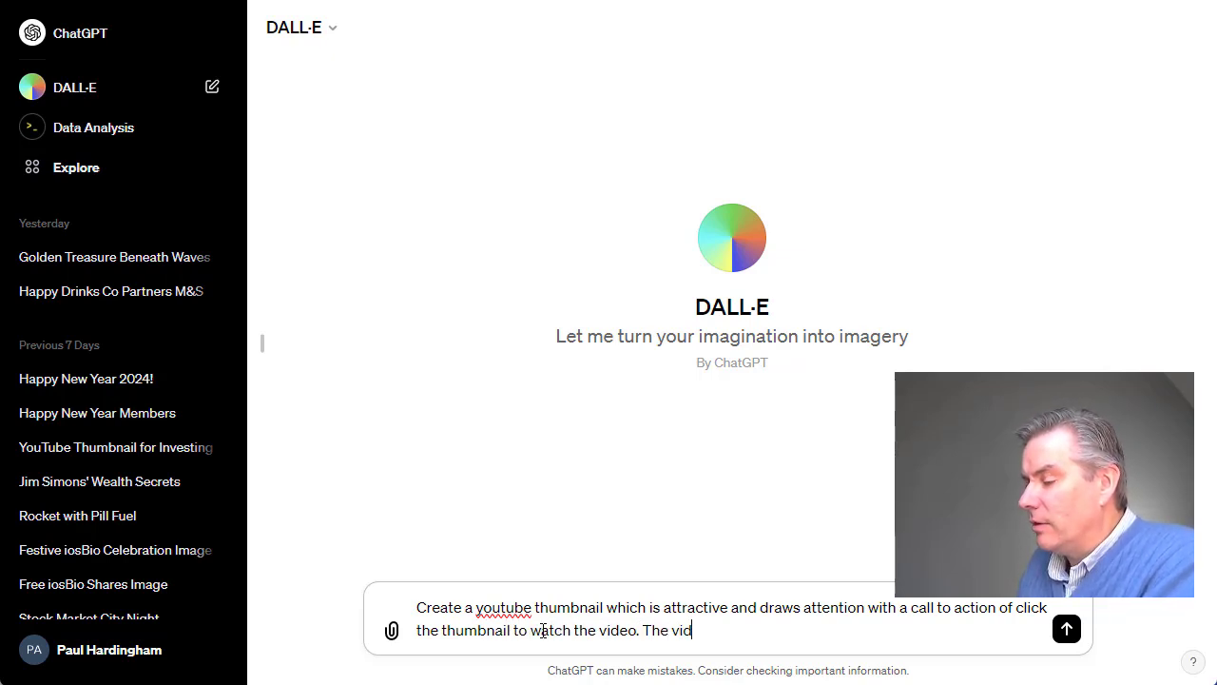
pyautogui.write('eo is ')
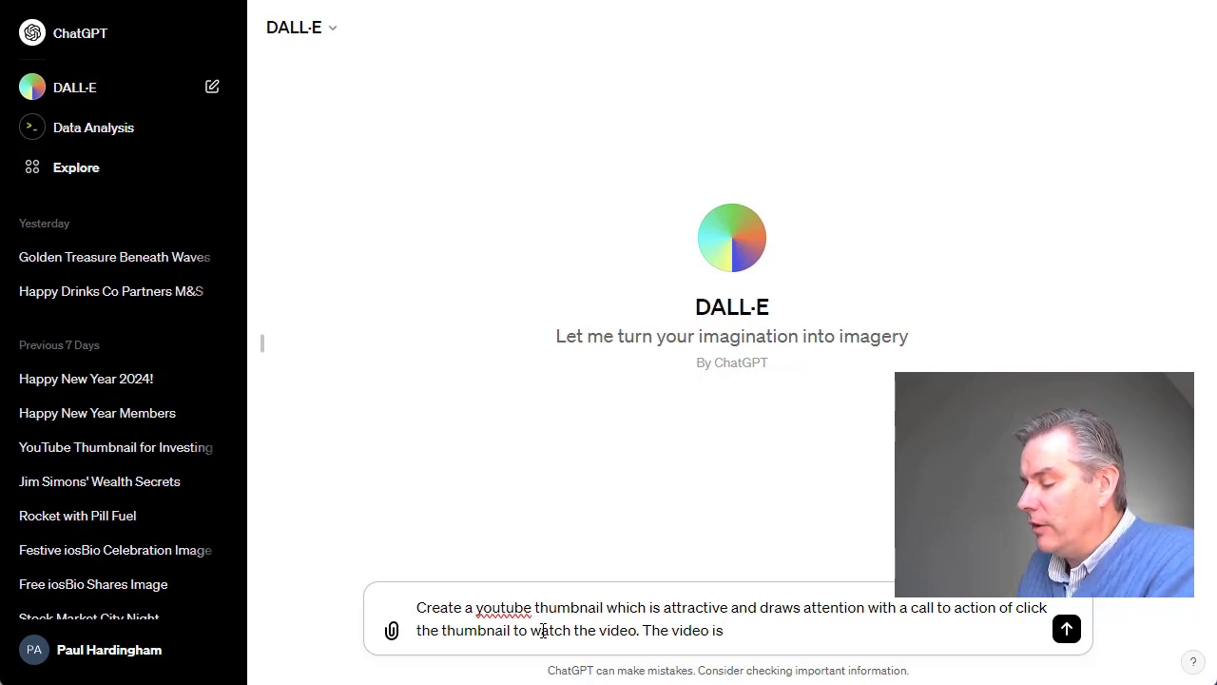
pyautogui.write('all about how to use AI')
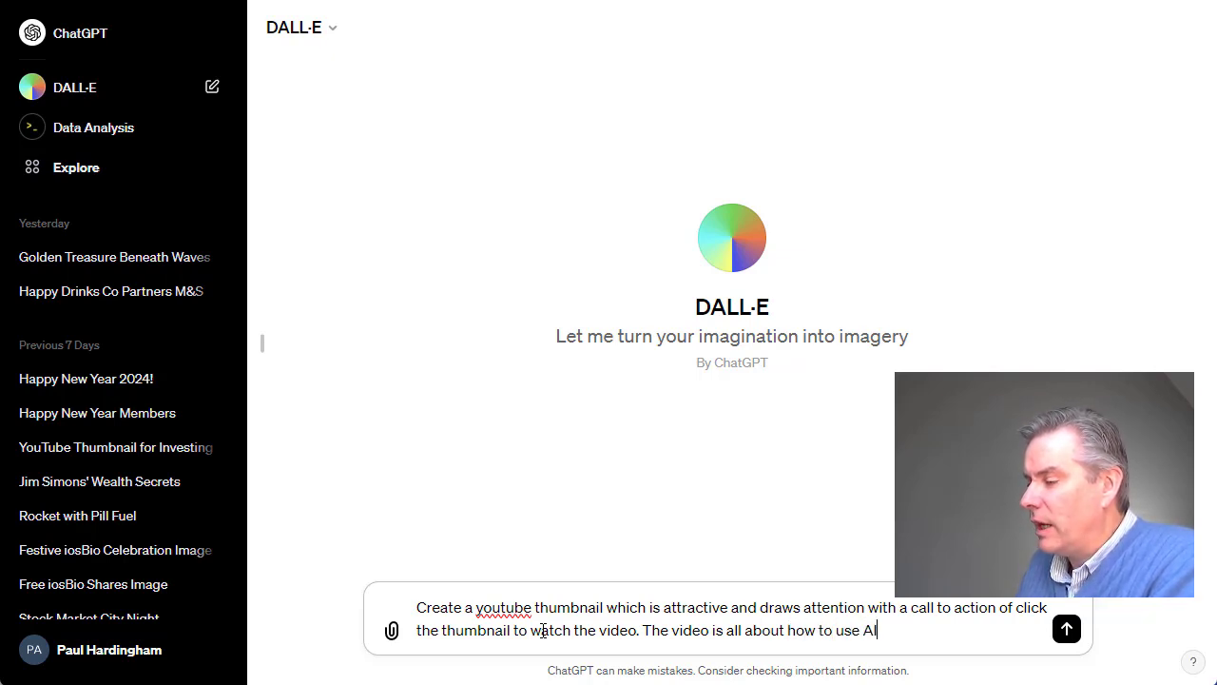
pyautogui.write(' to generate')
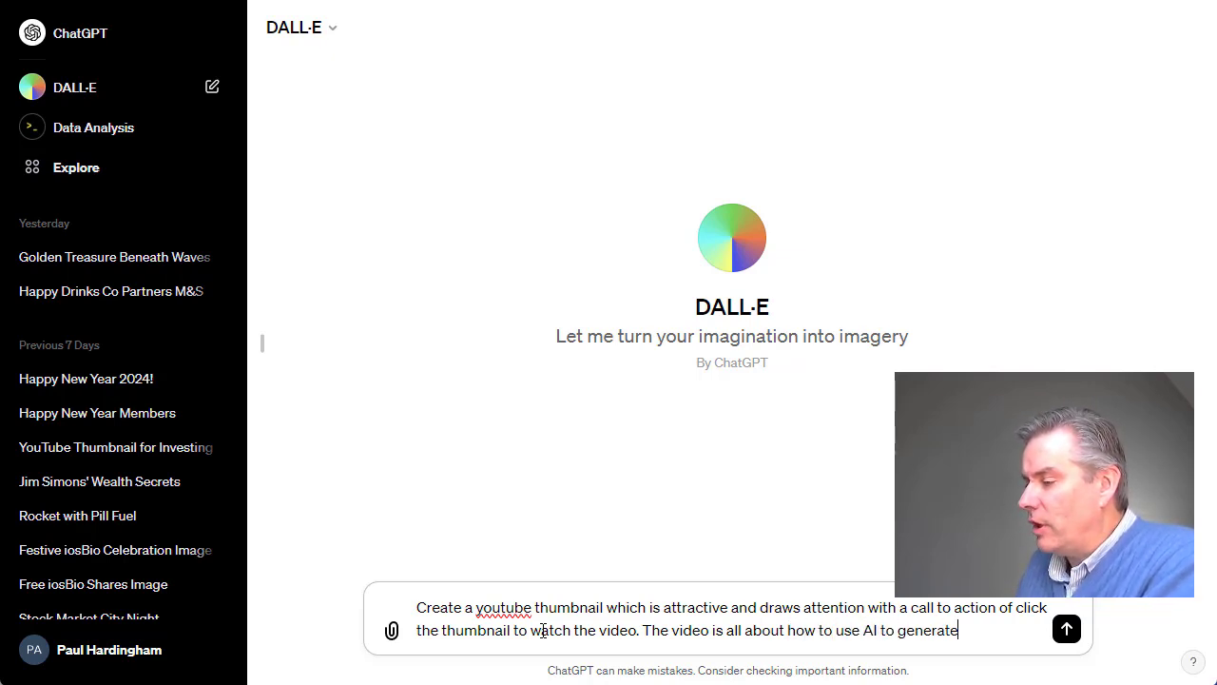
pyautogui.write(' engaging and in')
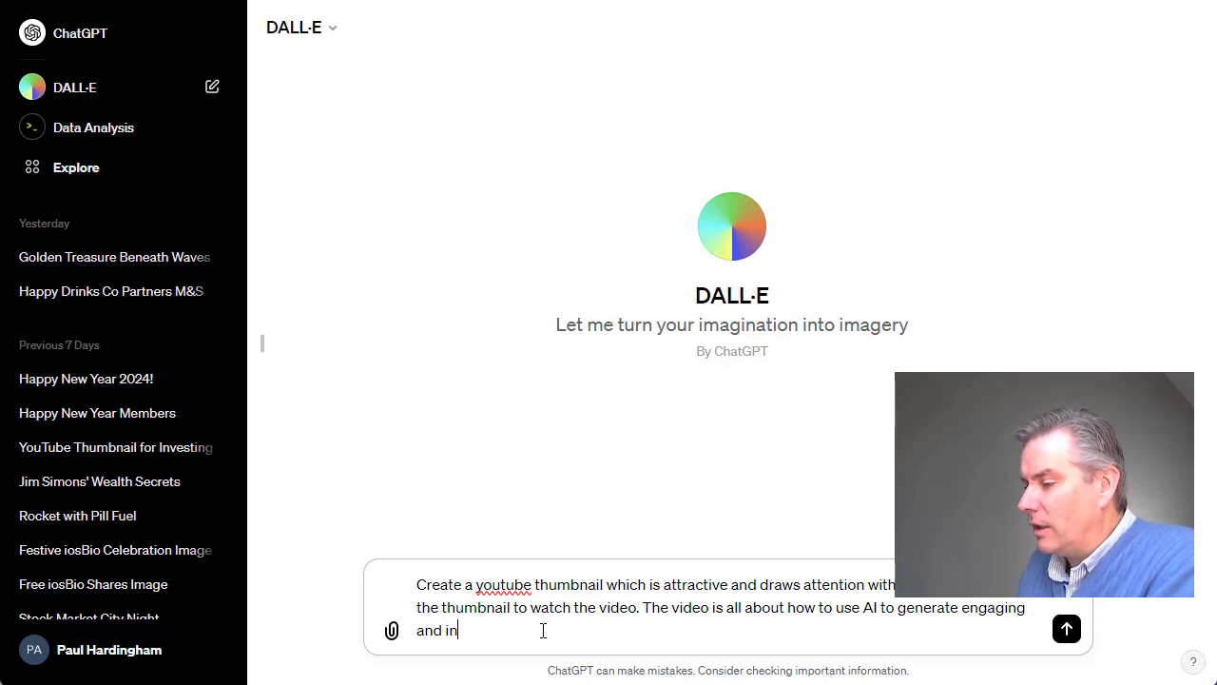
pyautogui.write('formative videos')
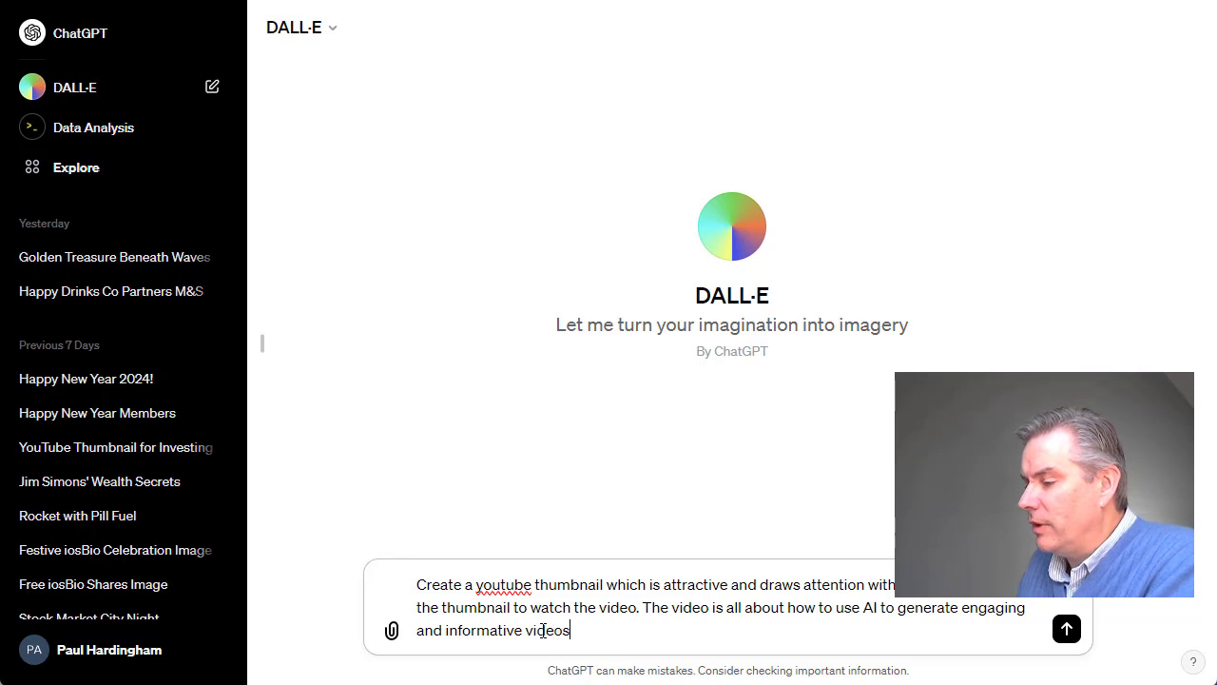
pyautogui.write(' without needed any ')
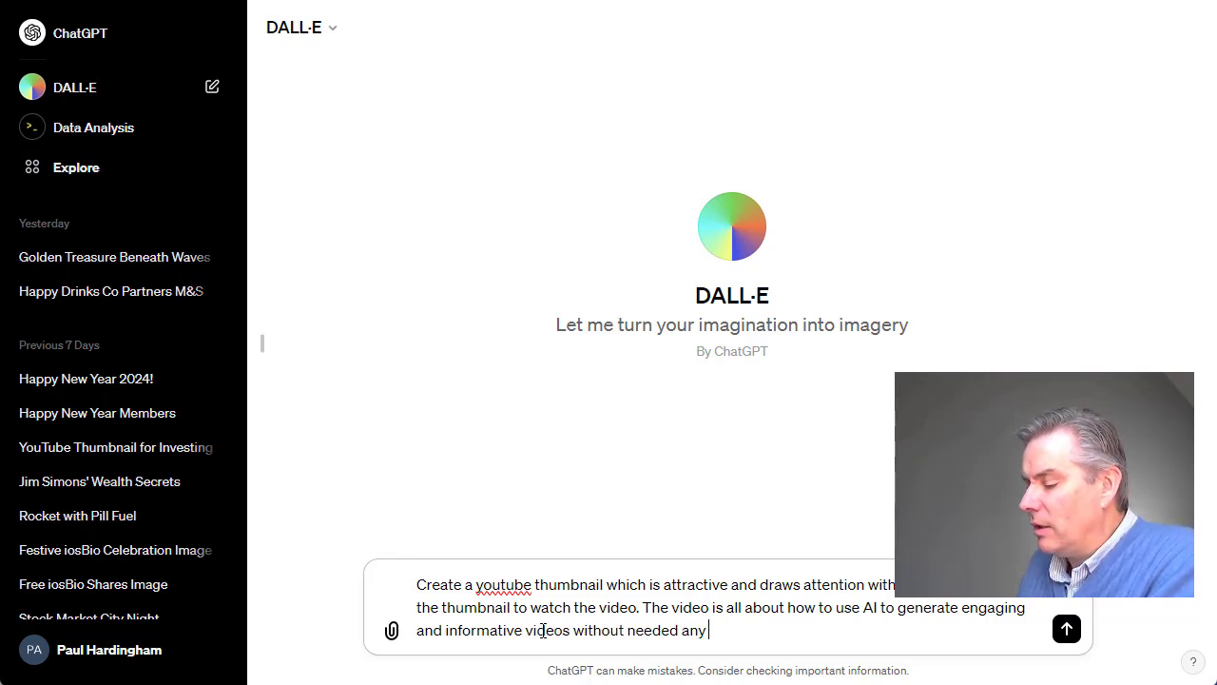
pyautogui.write('skills or ')
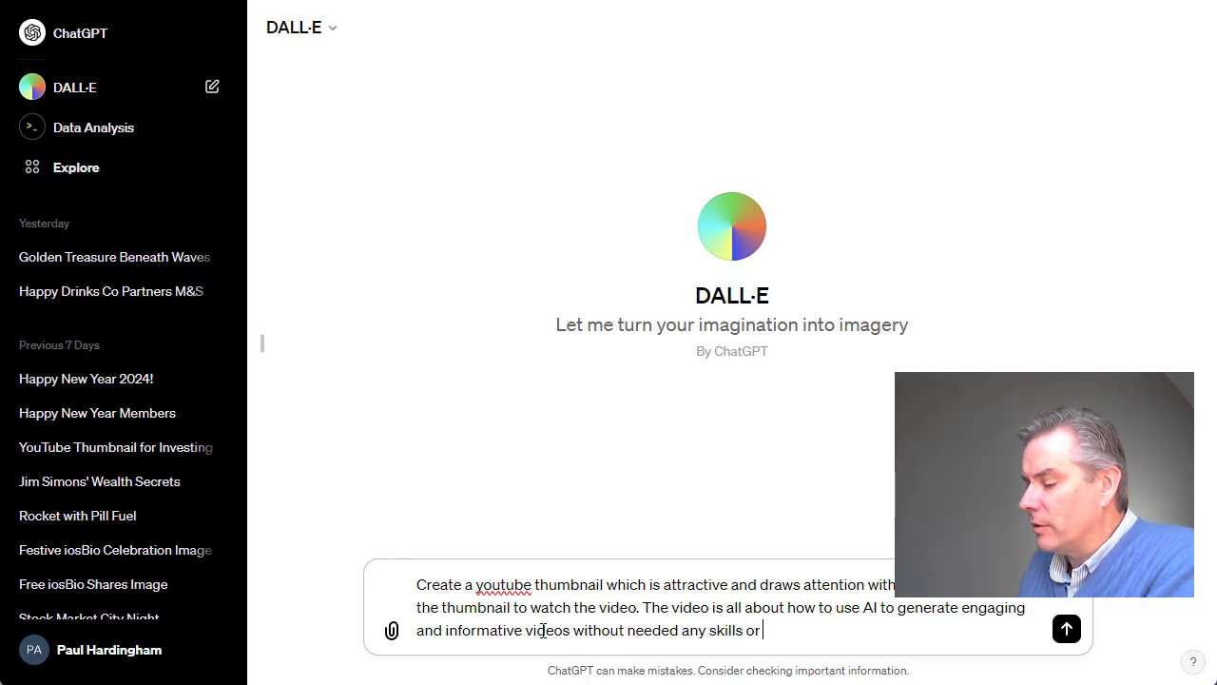
pyautogui.write('effort')
# Finish the prompt with "video is all about how to use AI to generate engaging and informative videos without needed any skills or effort" and submit it.
pyautogui.press('Return')
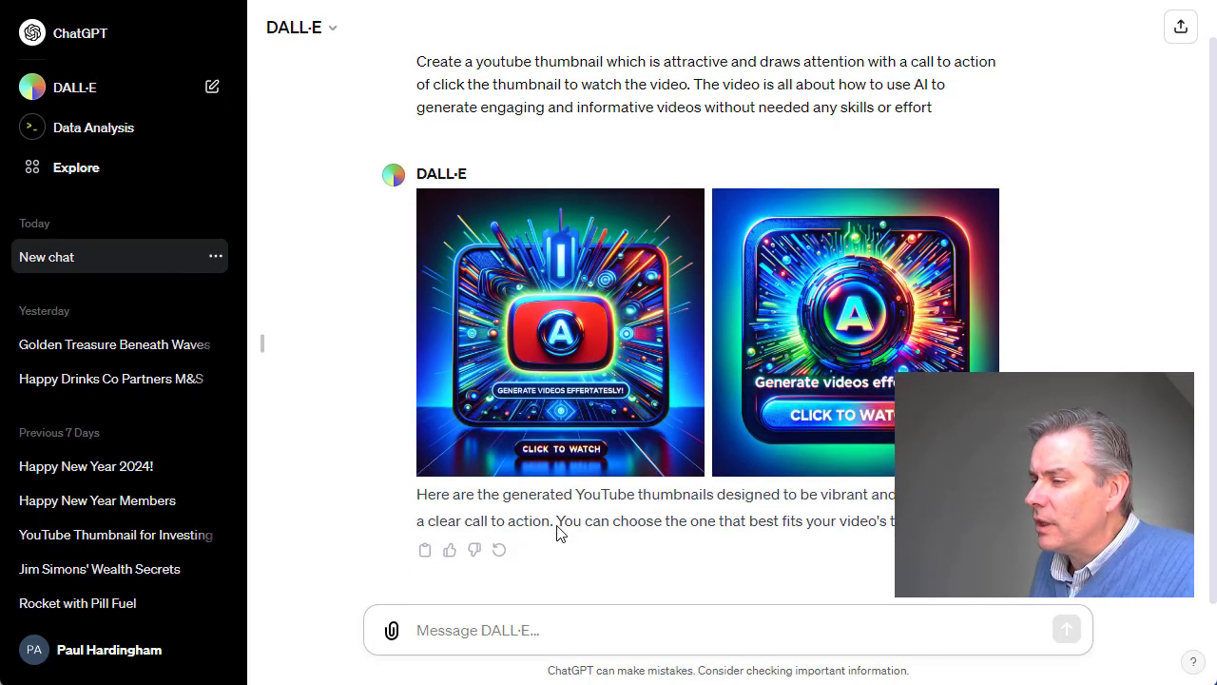
# Preview the first generated thumbnail enlarged, close it and submit the prompt "create similar thumbnail but in 1280x720 format".
pyautogui.click(622, 400)
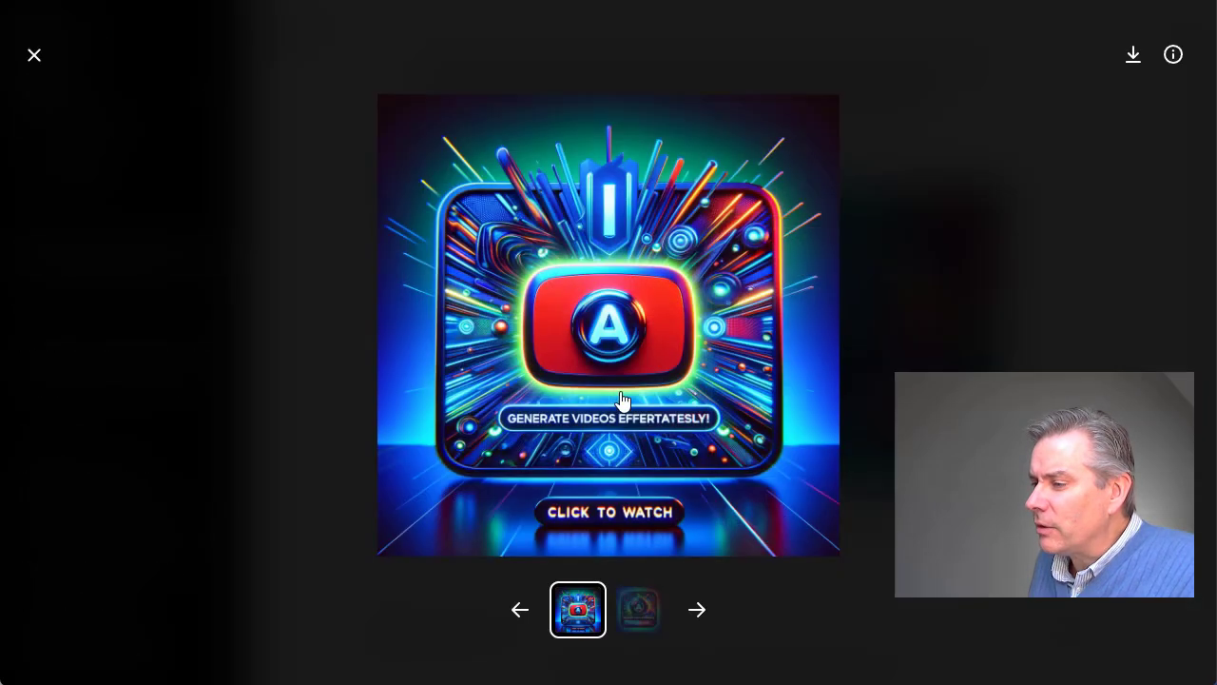
pyautogui.click(35, 56)
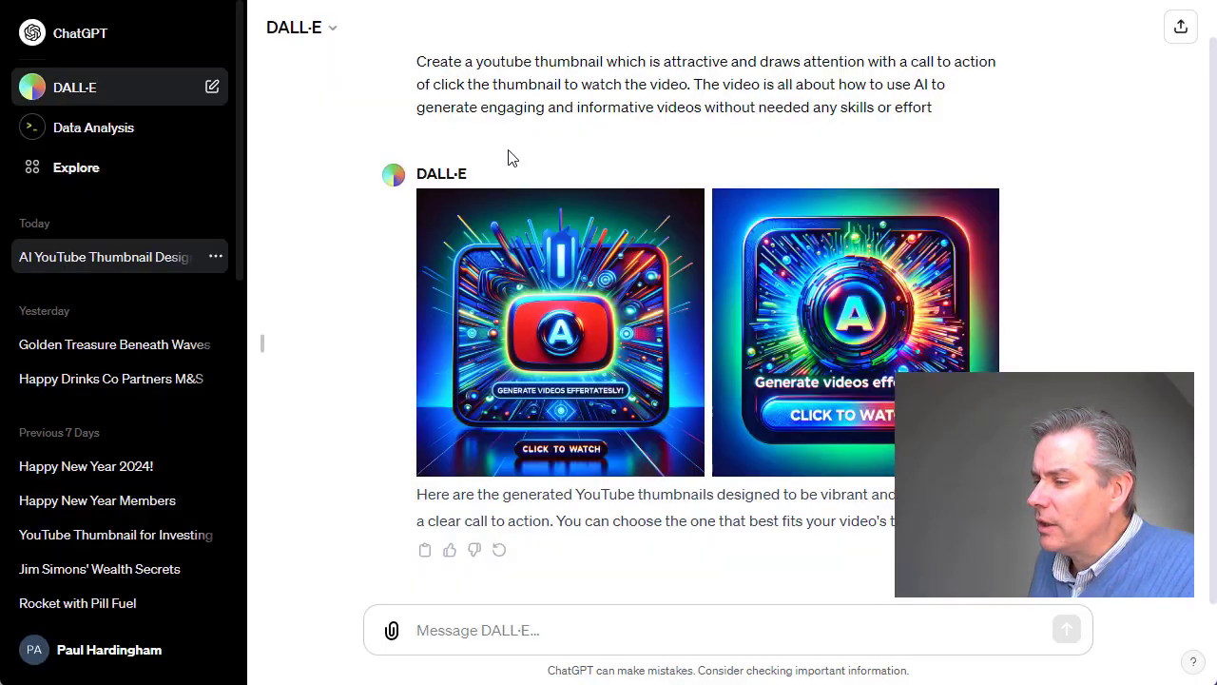
pyautogui.click(490, 645)
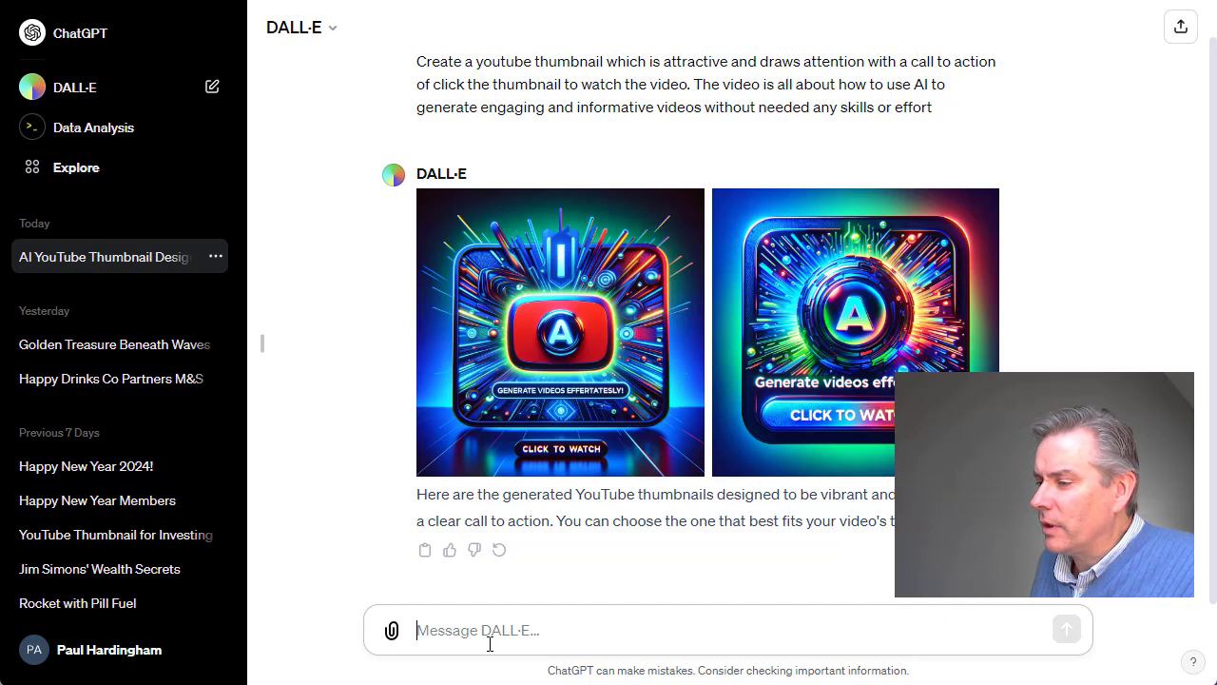
pyautogui.write('create ')
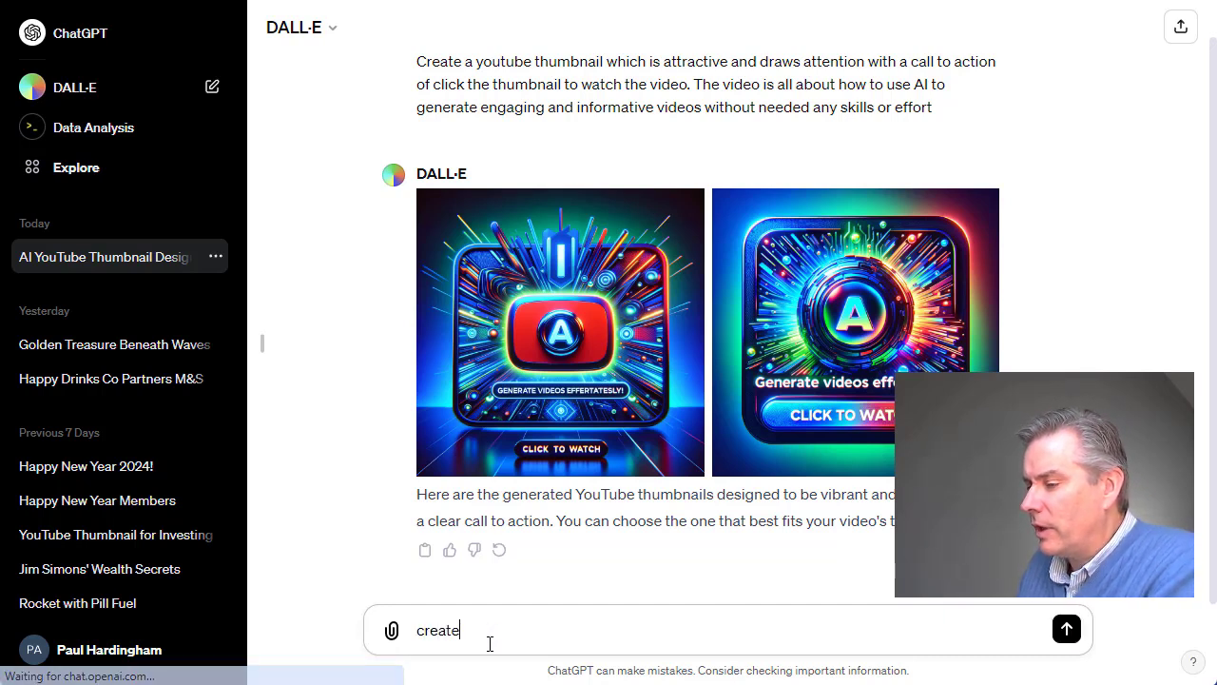
pyautogui.write('similar ')
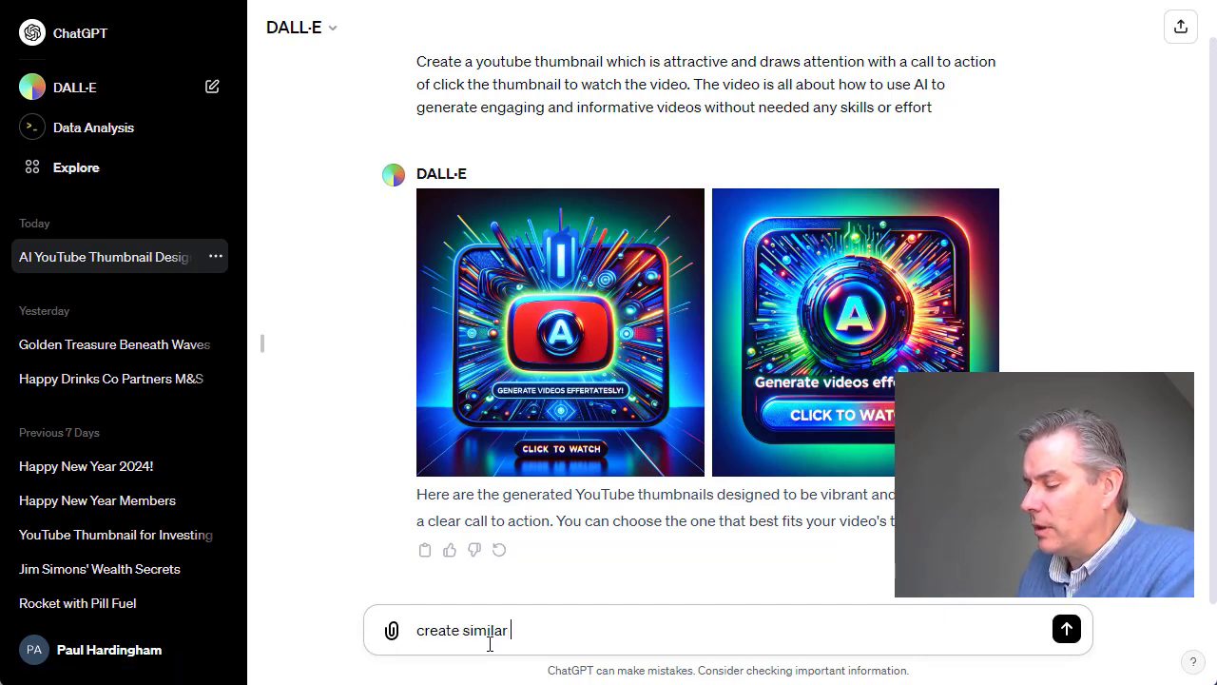
pyautogui.write('thumbnail ')
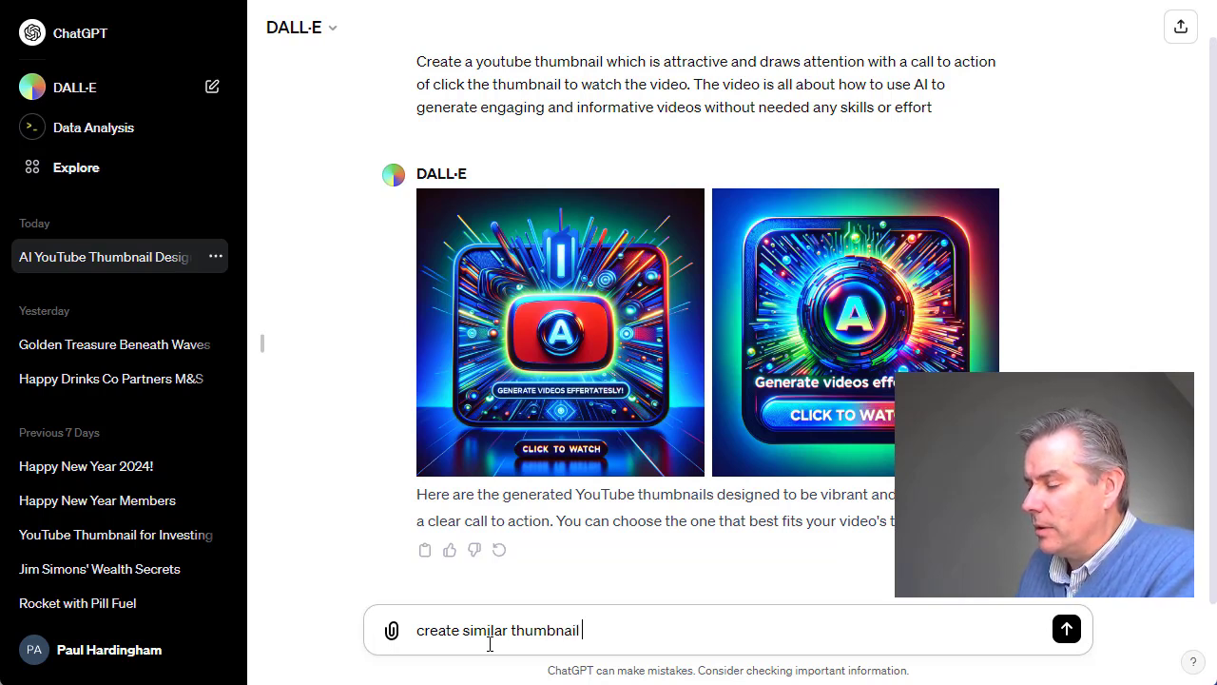
pyautogui.write('il but ')
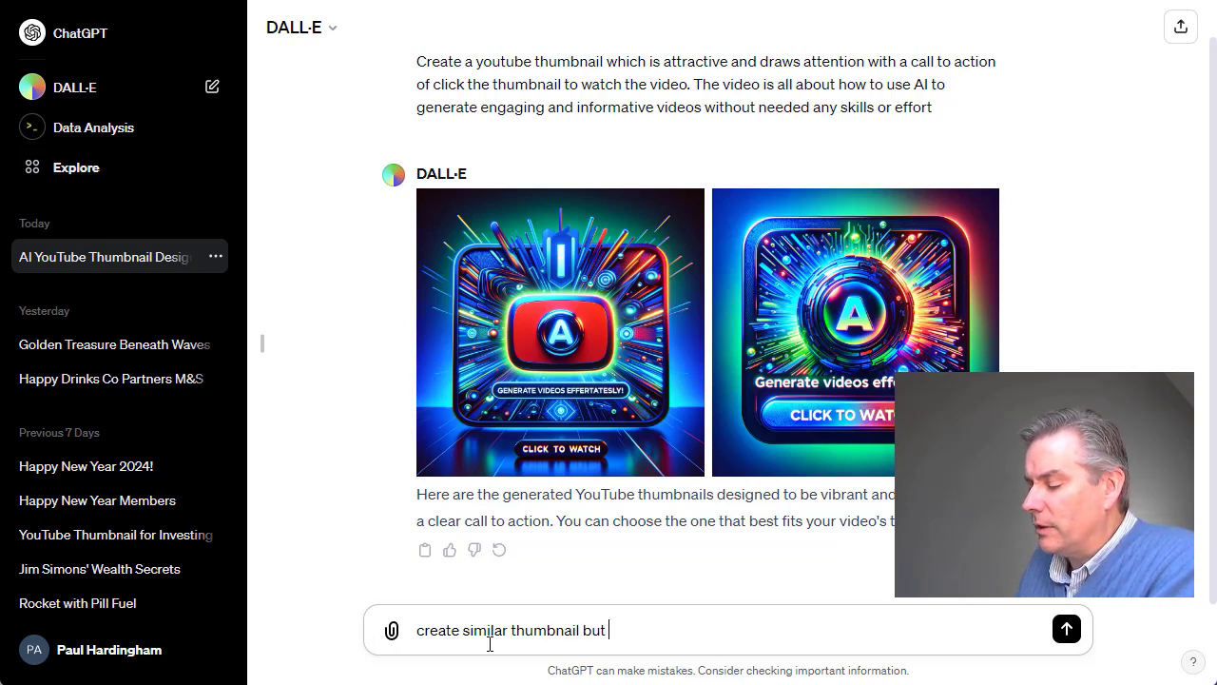
pyautogui.write('in 1280x')
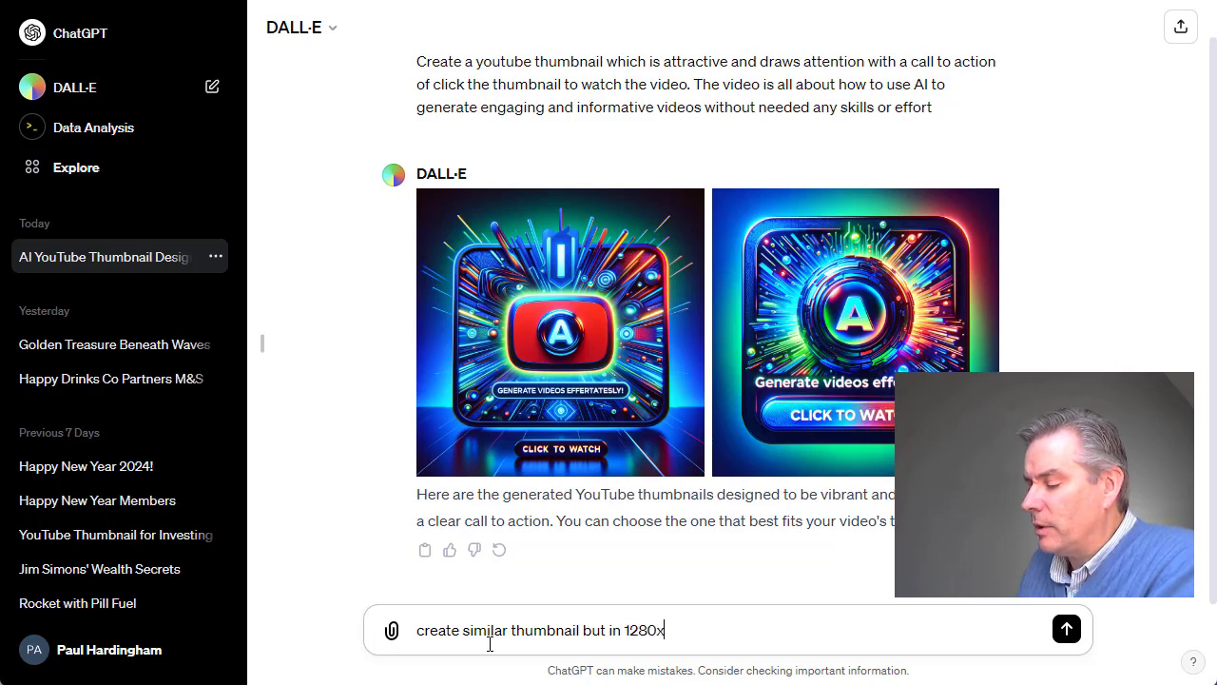
pyautogui.write('720 format')
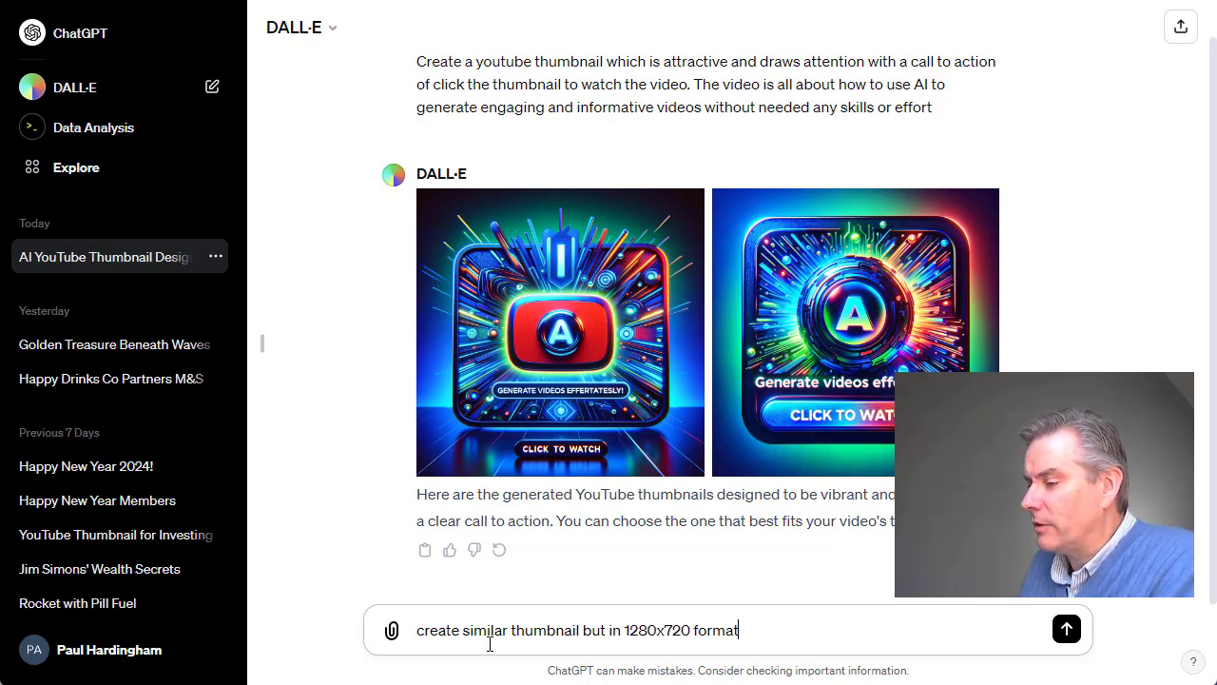
pyautogui.press('Return')
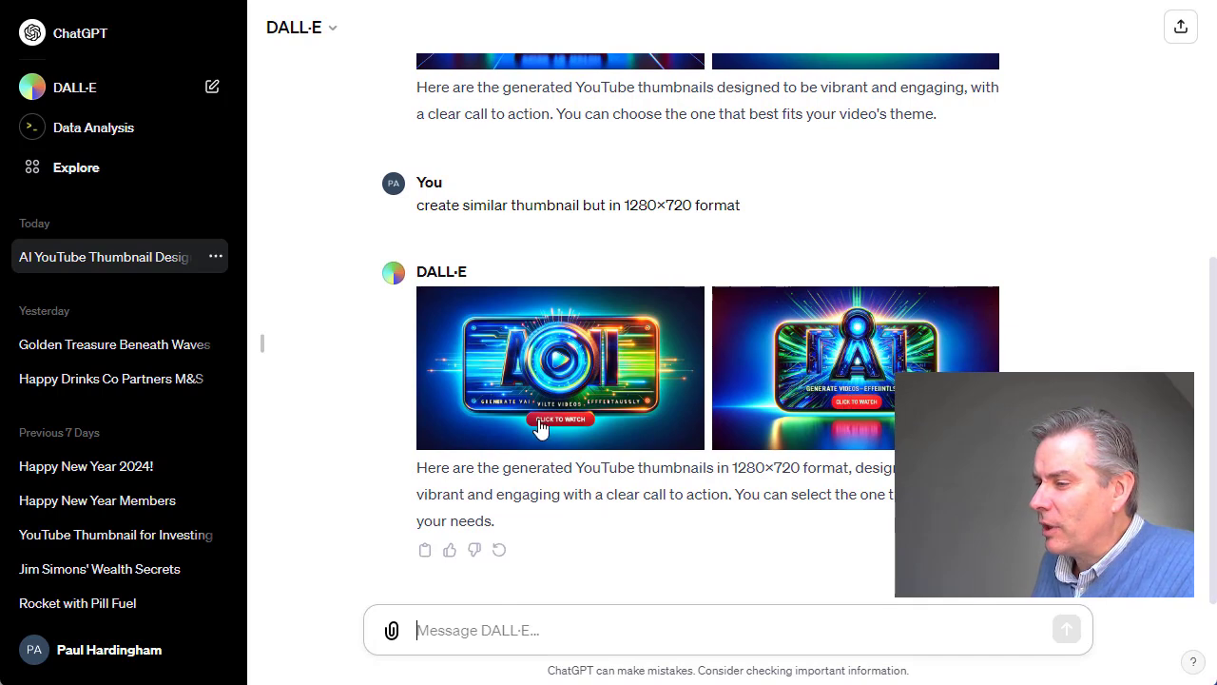
# Examine both 1280x720 thumbnails enlarged, the second one first, and return to the empty message field.
pyautogui.click(861, 403)
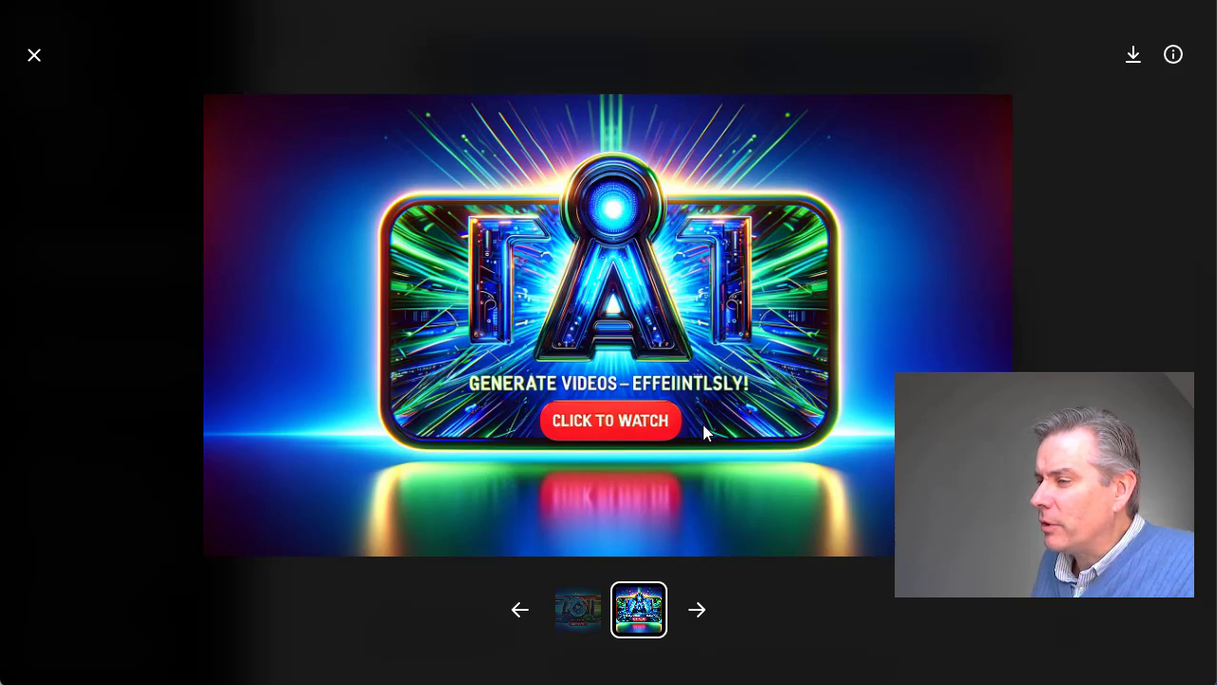
pyautogui.click(57, 55)
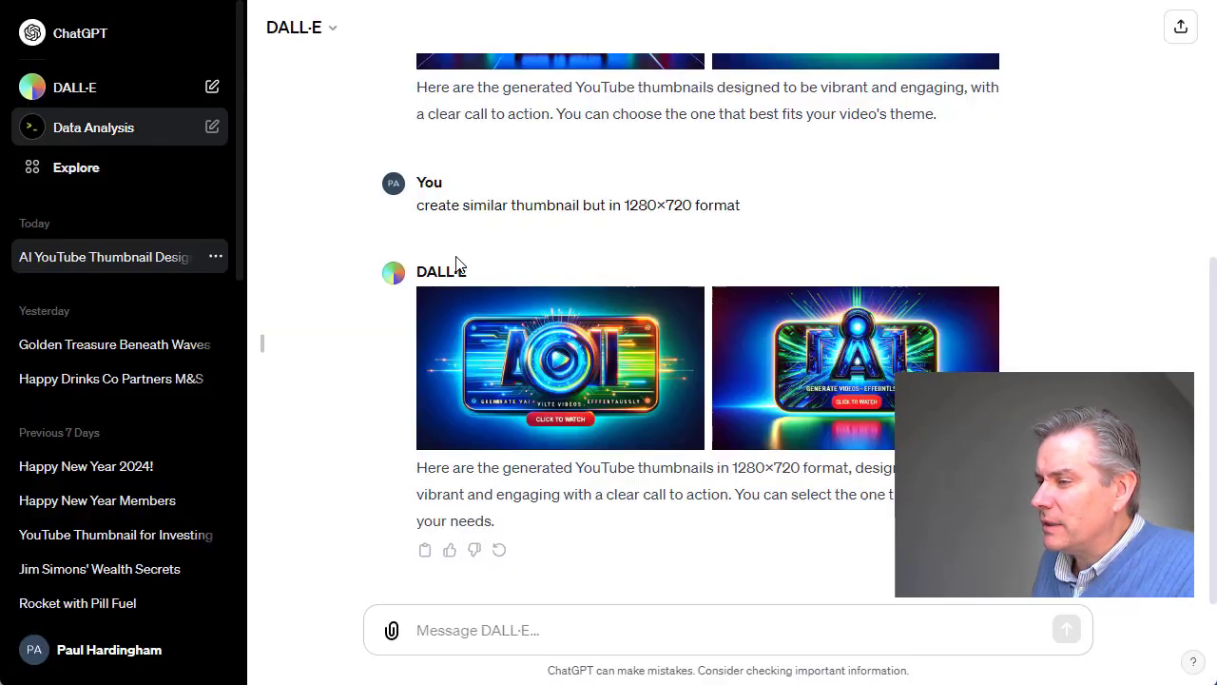
pyautogui.click(534, 369)
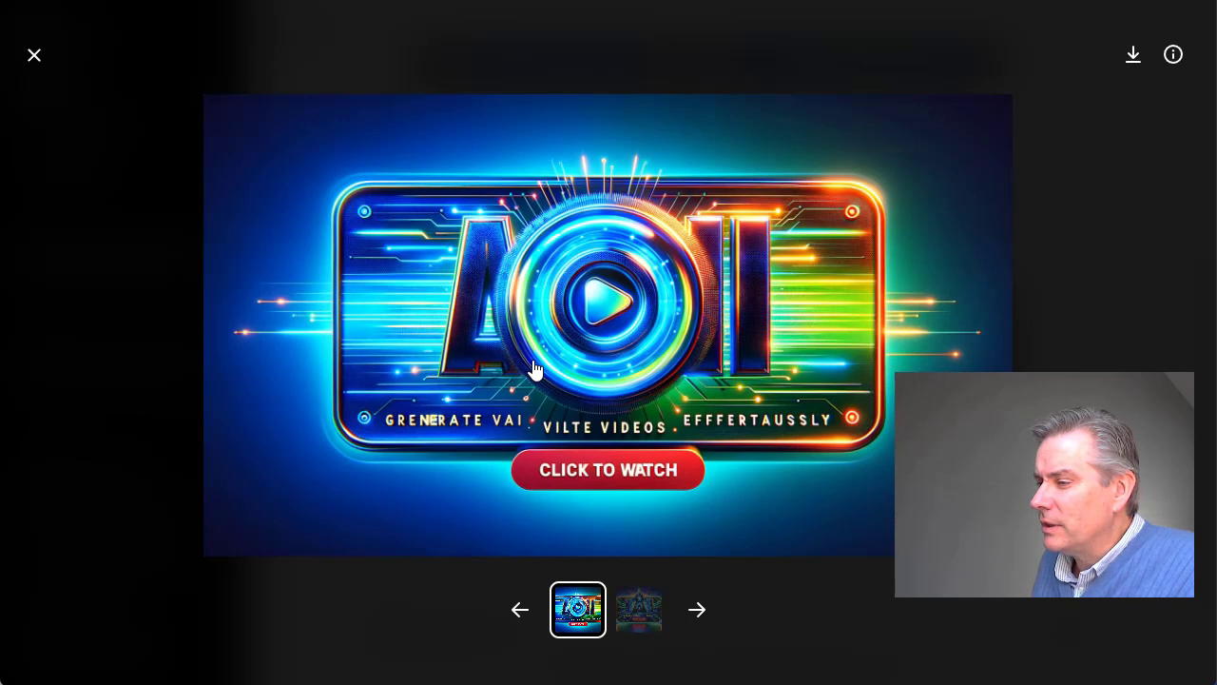
pyautogui.click(34, 55)
pyautogui.click(545, 632)
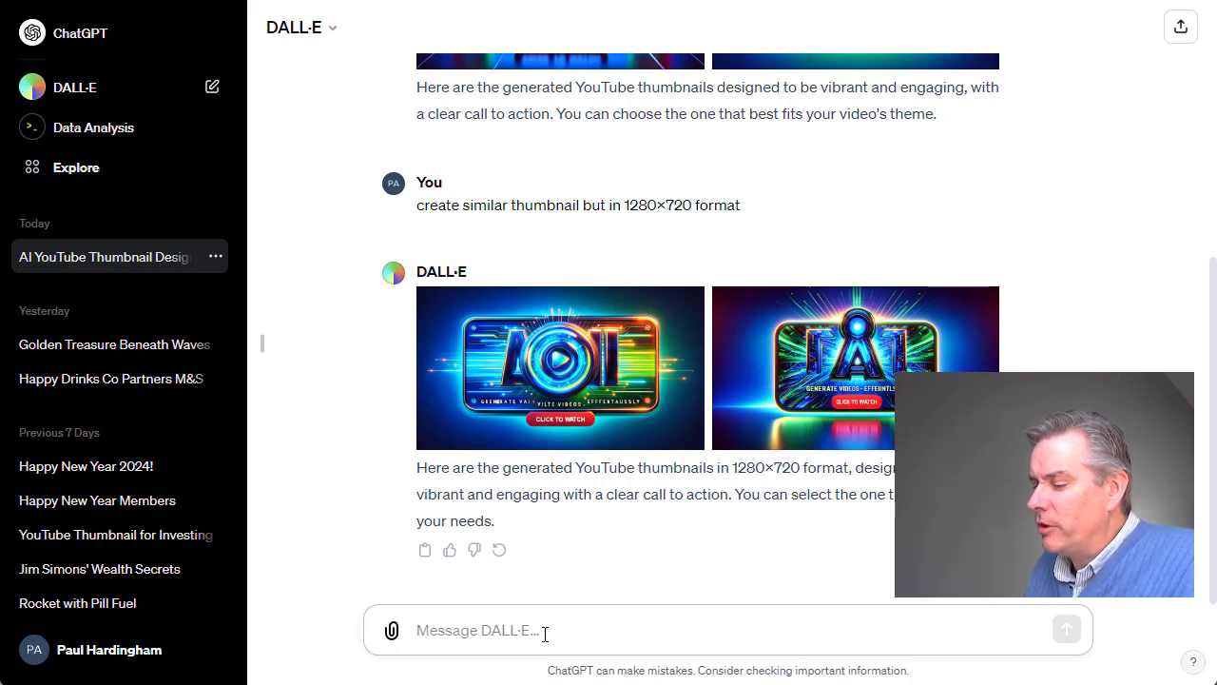
# Begin a new prompt with "Create a youtube thumbnail with a young attractive woman".
pyautogui.write('Create')
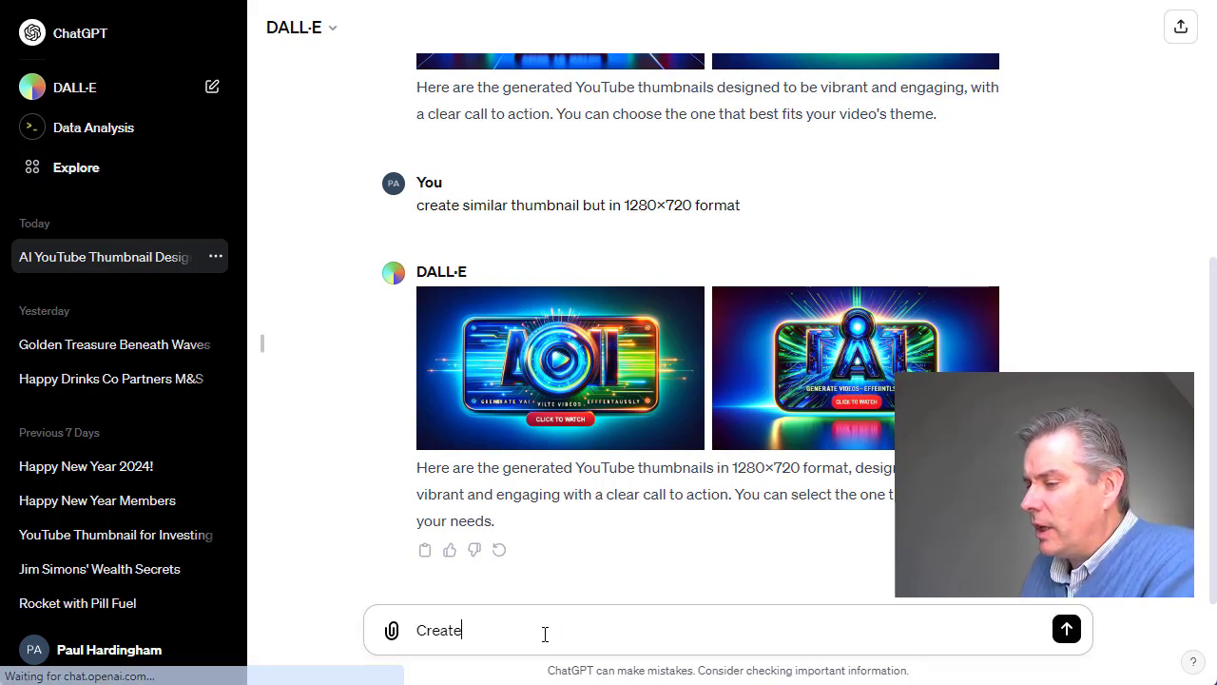
pyautogui.write(' a youtube')
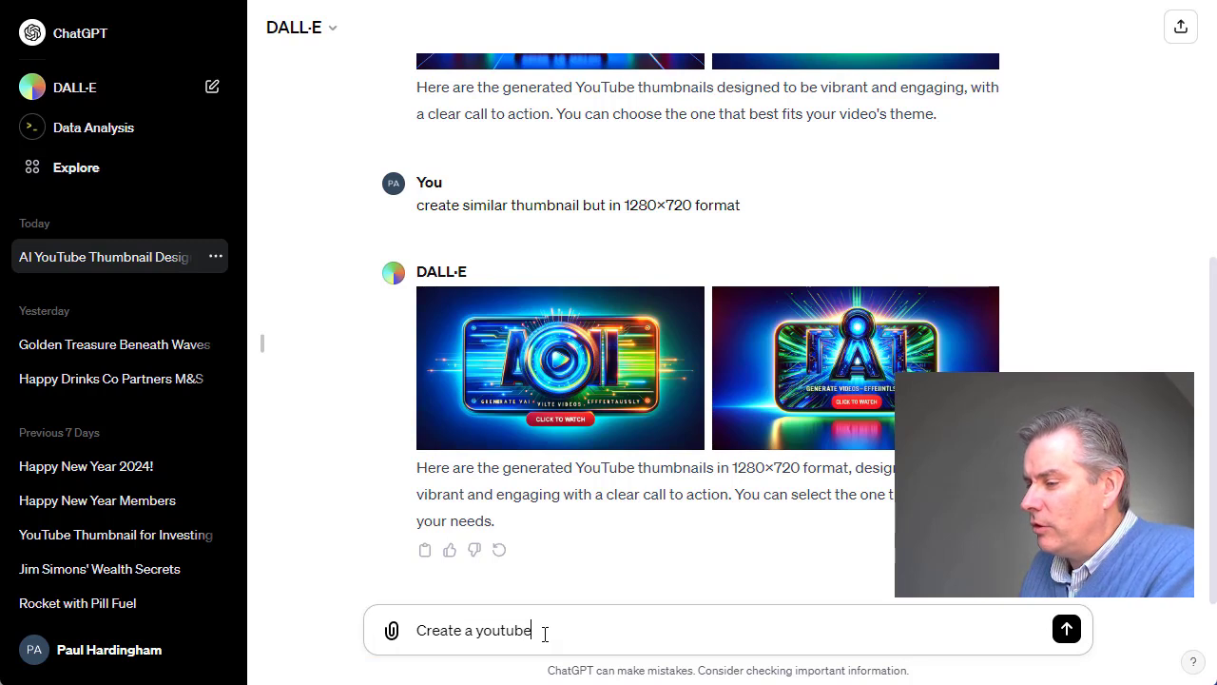
pyautogui.write(' thumbnail')
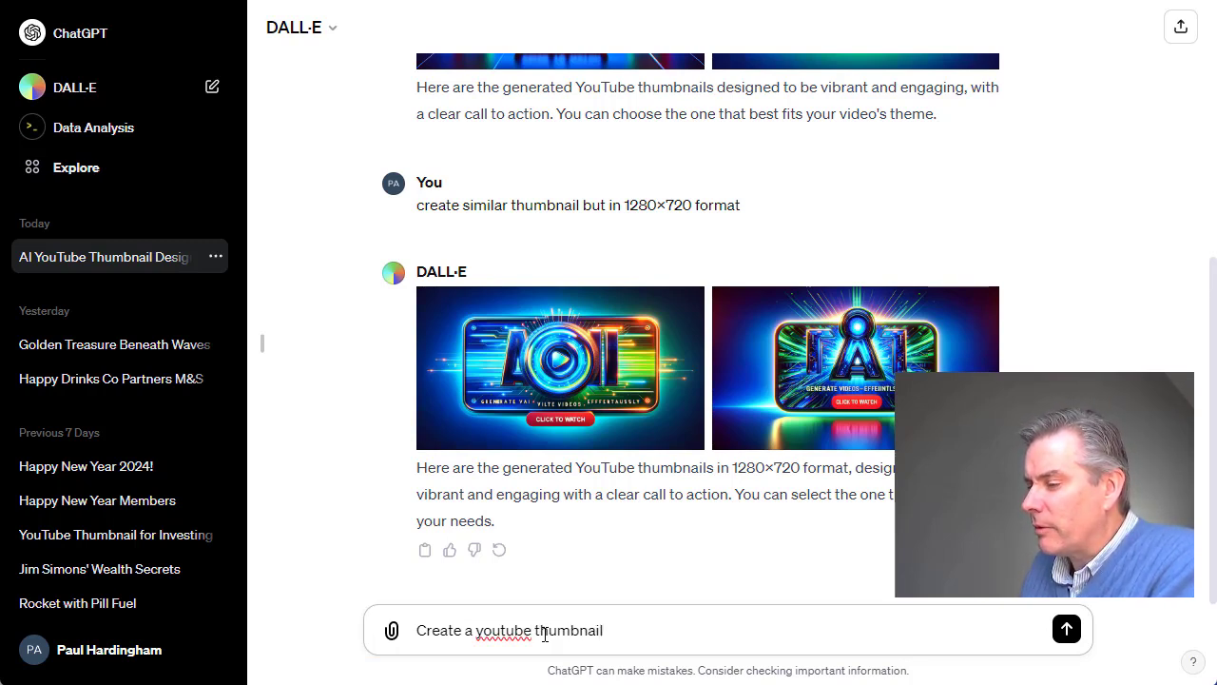
pyautogui.write(' with a')
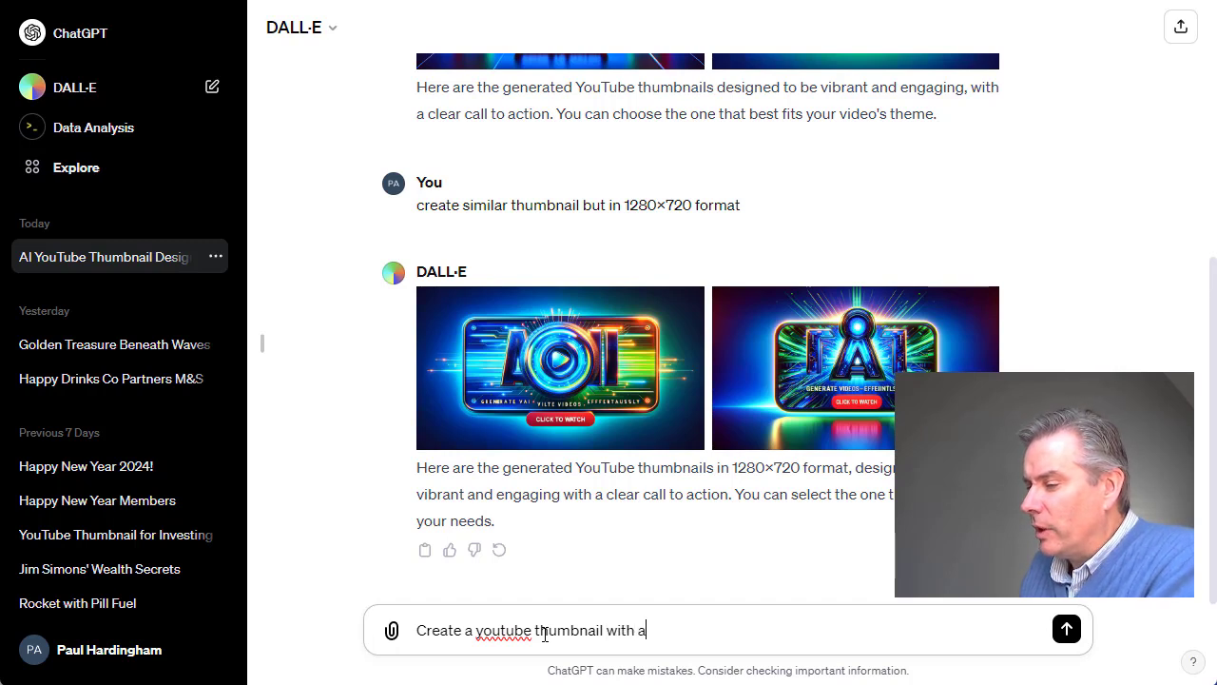
pyautogui.write(' young att')
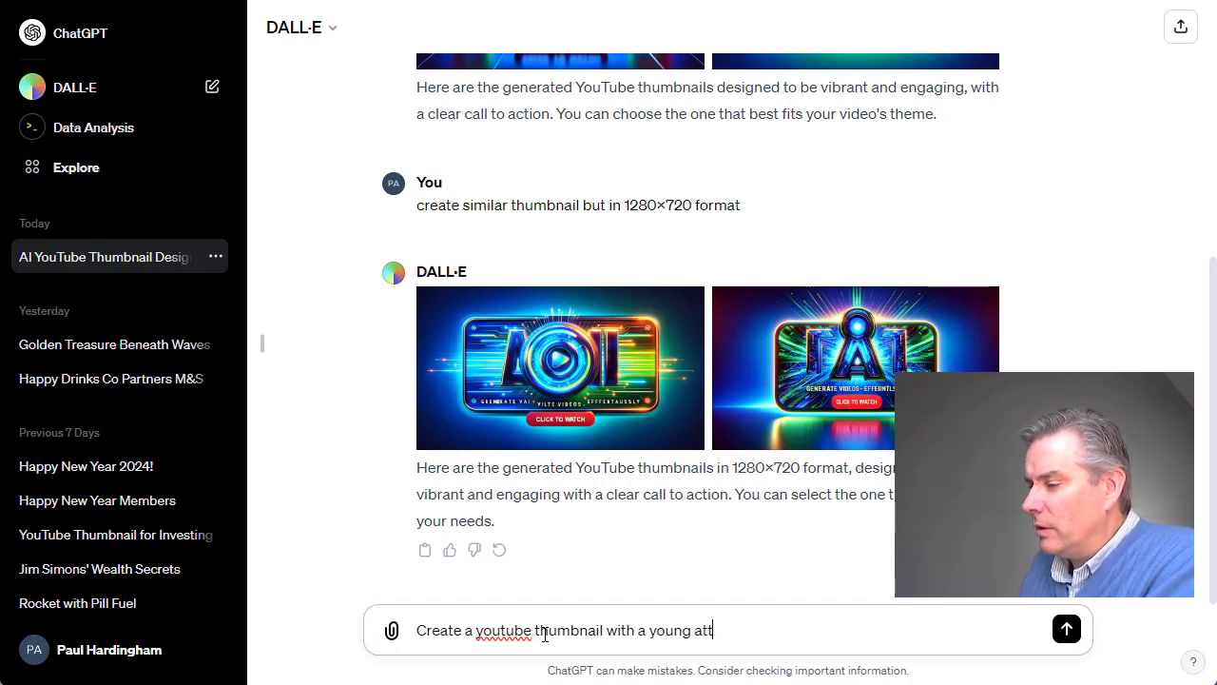
pyautogui.write('racitv')
pyautogui.press('BackSpace')
pyautogui.press('BackSpace')
pyautogui.press('BackSpace')
pyautogui.press('BackSpace')
pyautogui.press('BackSpace')
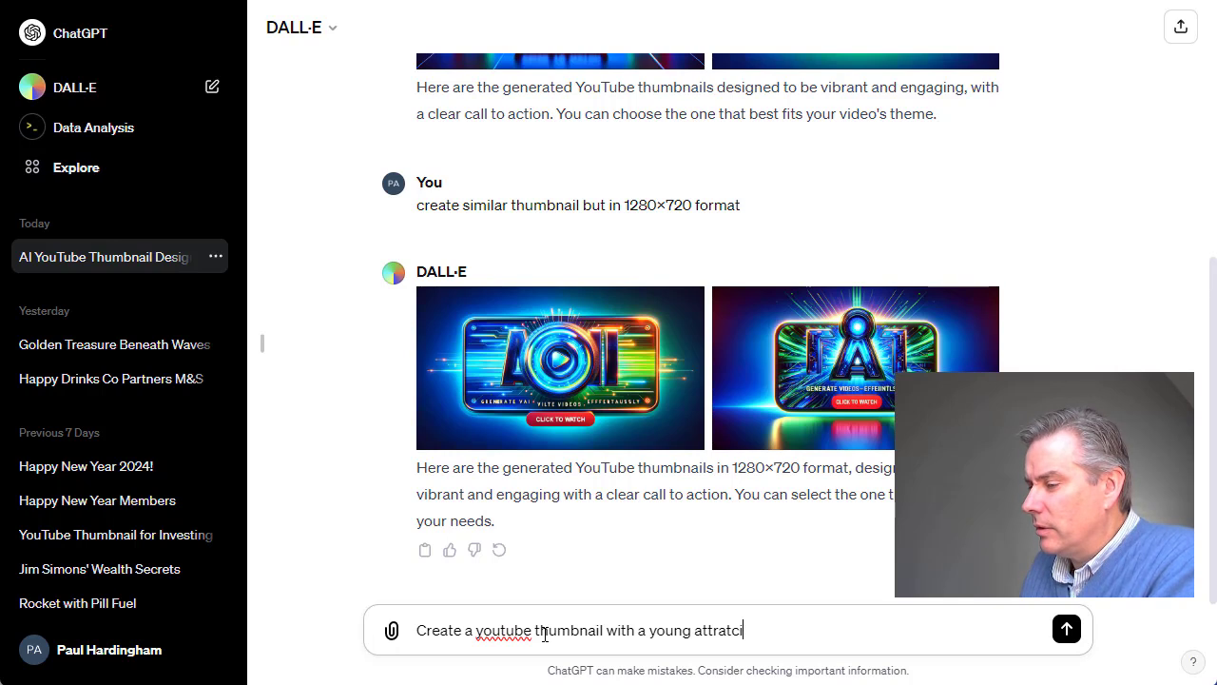
pyautogui.write('ctive womm')
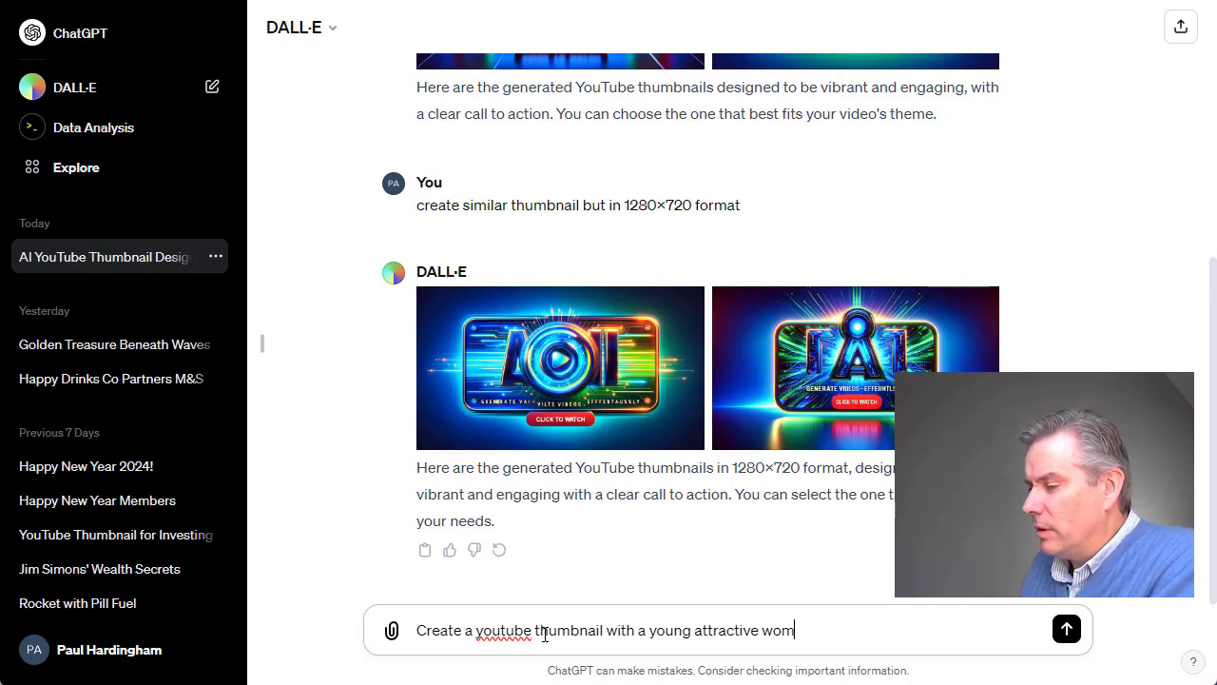
pyautogui.press('BackSpace')
pyautogui.write('an')
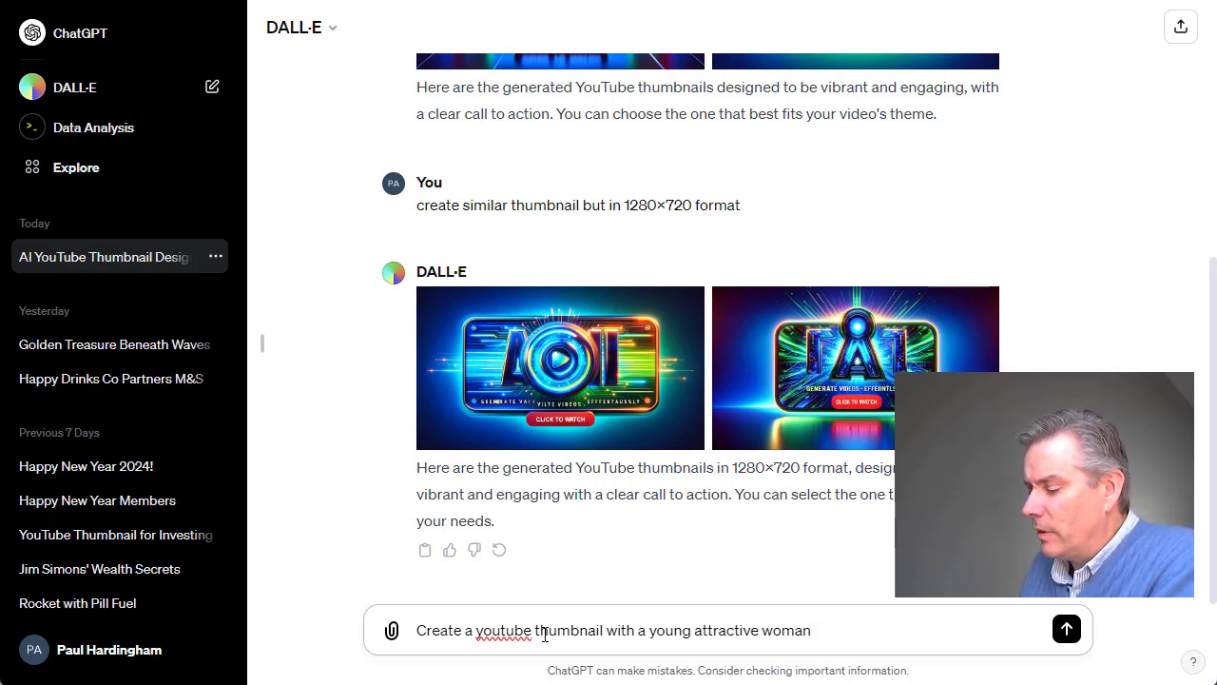
pyautogui.write(' showing')
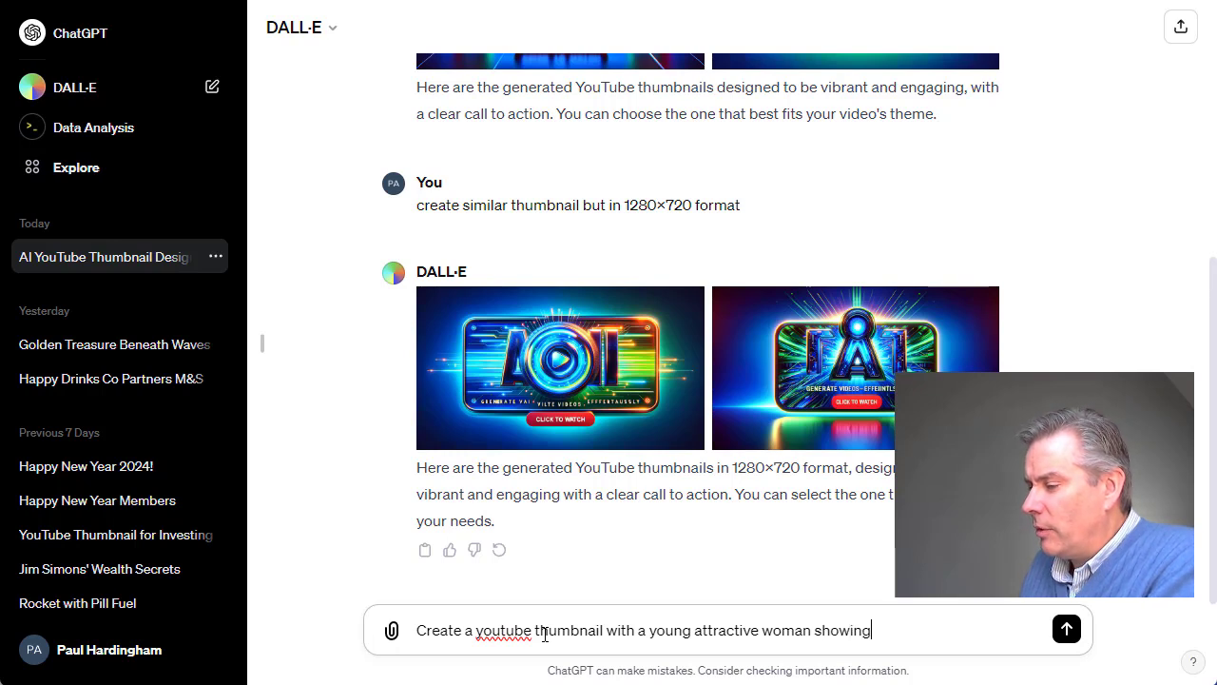
# Continue the prompt with "pointing to a smartphone".
pyautogui.press('BackSpace')
pyautogui.press('BackSpace')
pyautogui.press('BackSpace')
pyautogui.press('BackSpace')
pyautogui.press('BackSpace')
pyautogui.press('BackSpace')
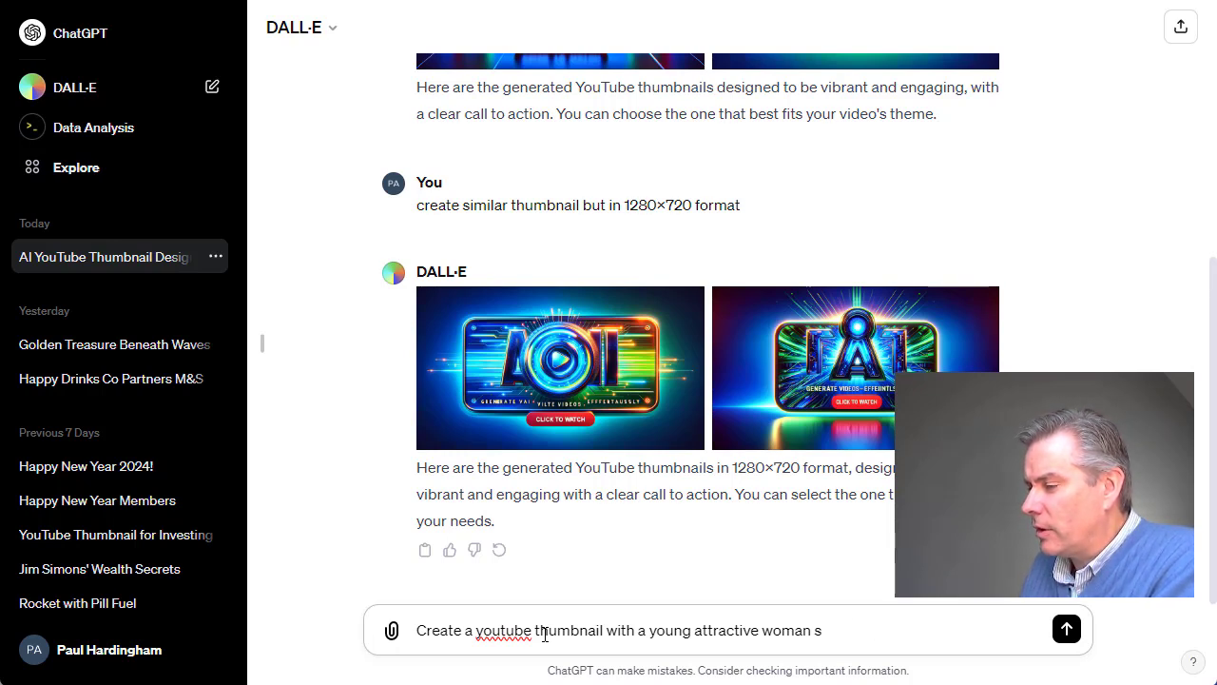
pyautogui.write('pointin')
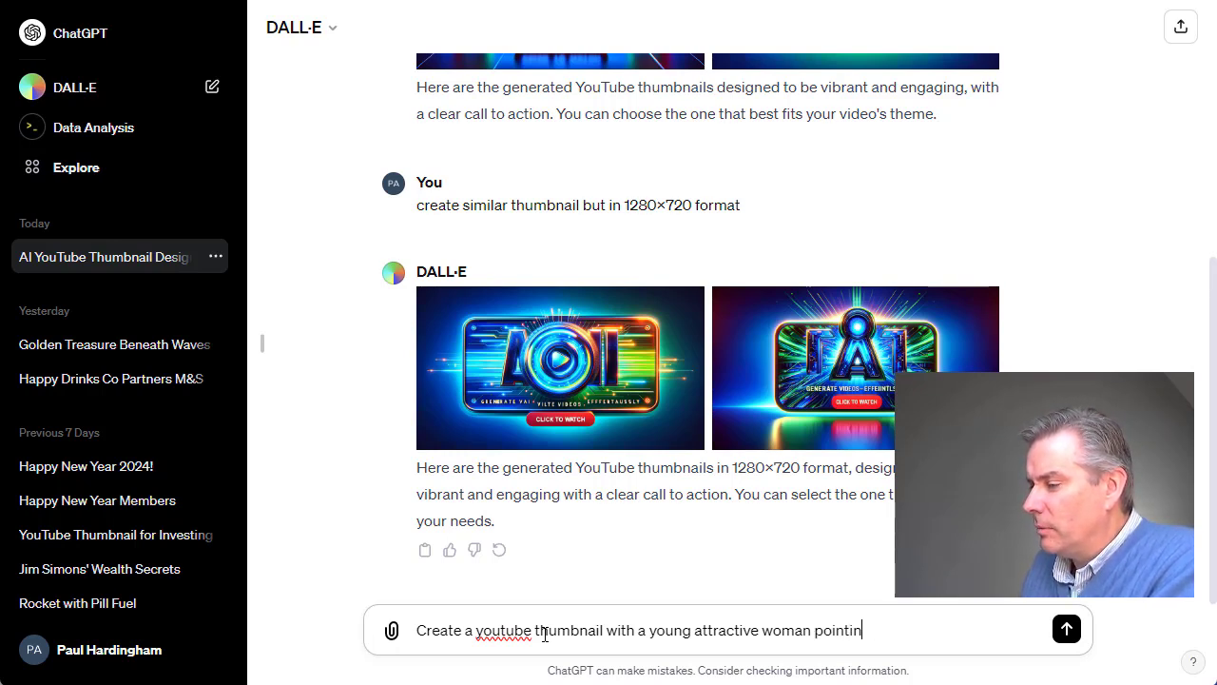
pyautogui.write('g to a smart')
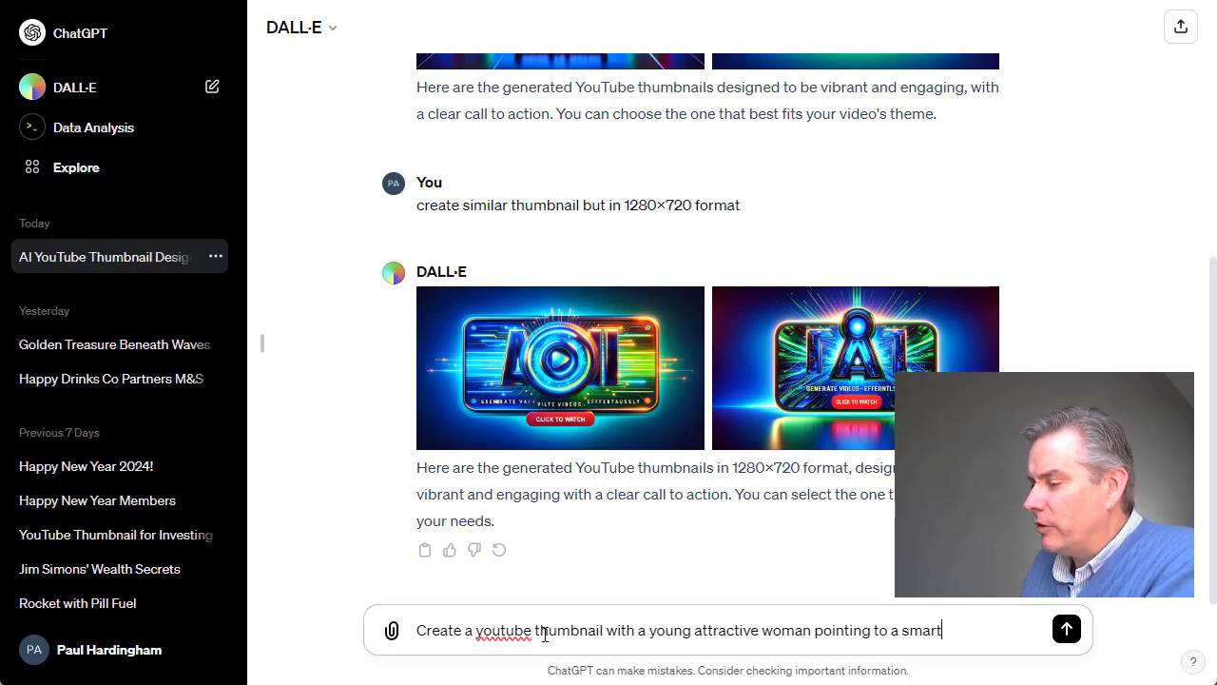
pyautogui.write('phone. This is')
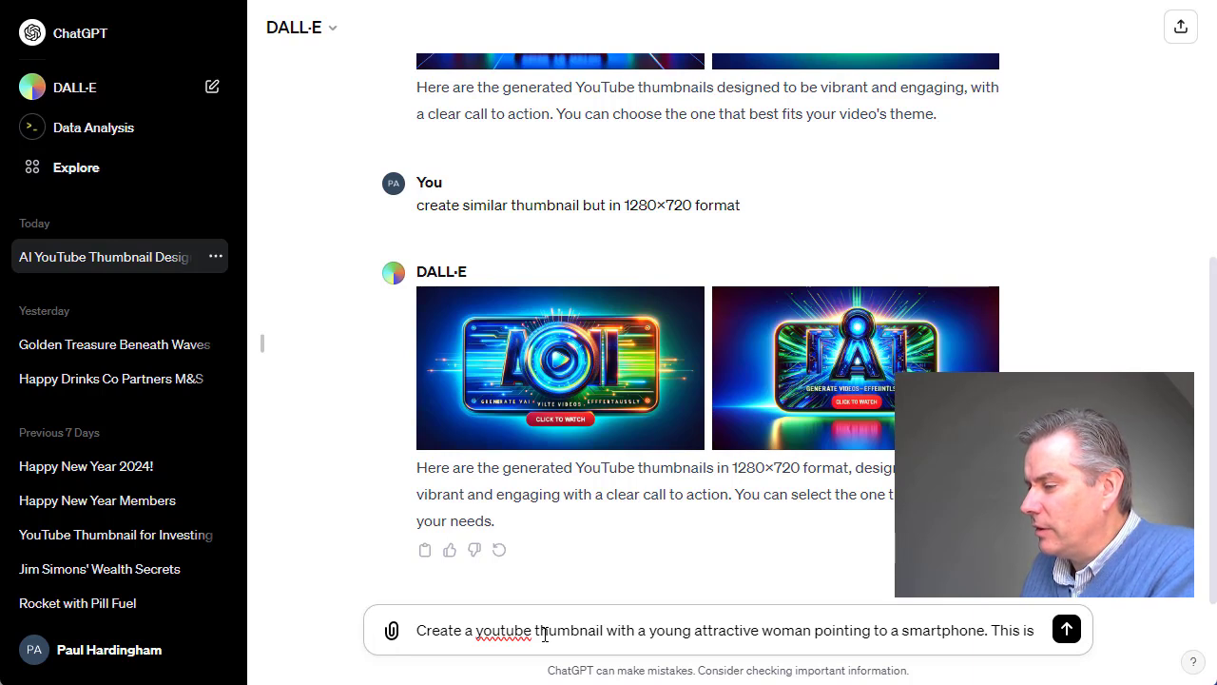
pyautogui.write(' to o')
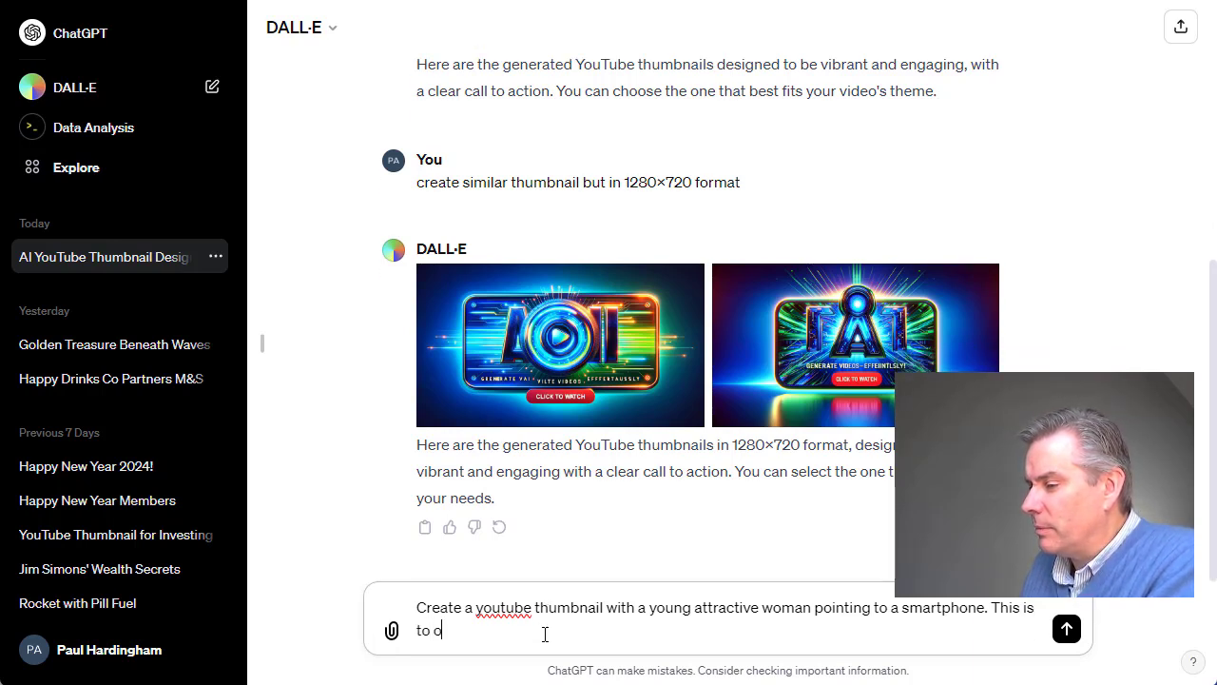
pyautogui.write(' o')
# End the prompt's first sentence and continue with "This is to promote a video which shows".
pyautogui.press('BackSpace')
pyautogui.write('promote ')
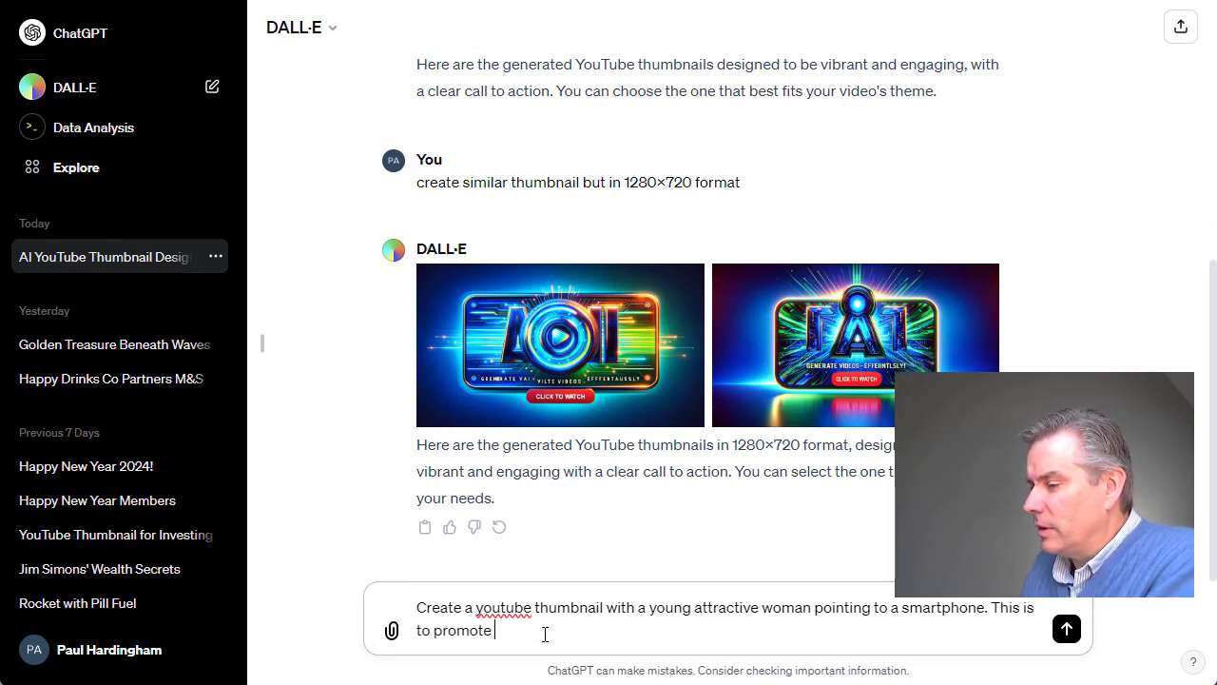
pyautogui.write('a video which ')
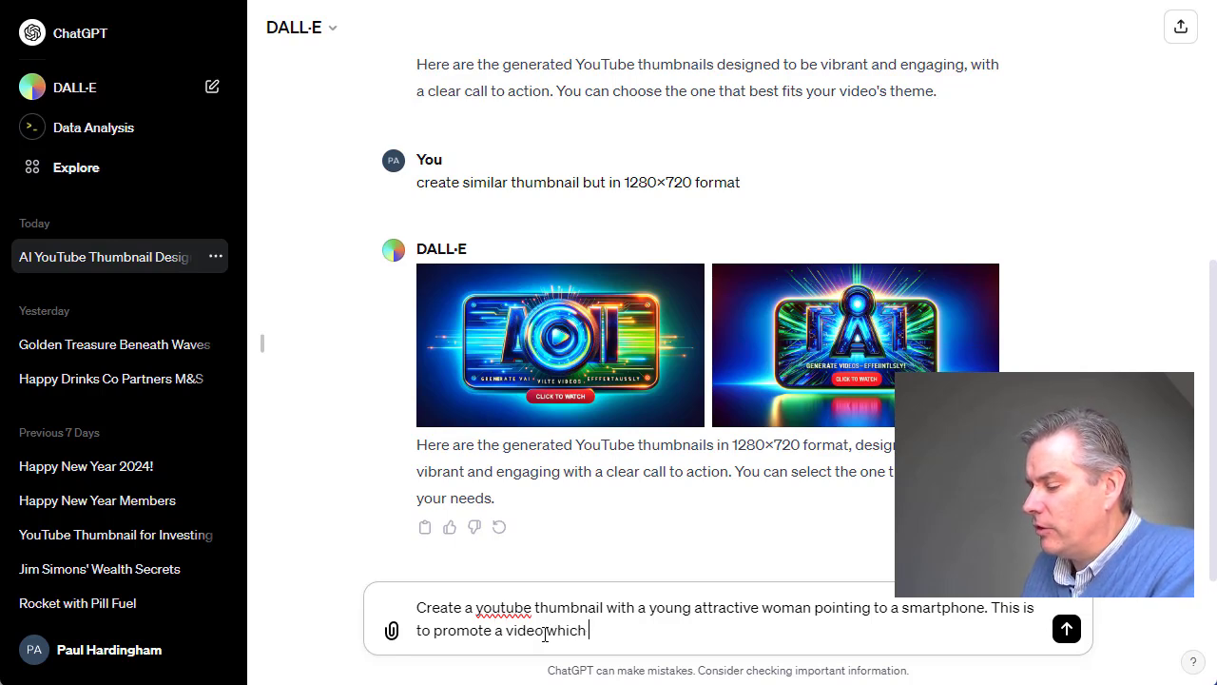
pyautogui.write('shows how an')
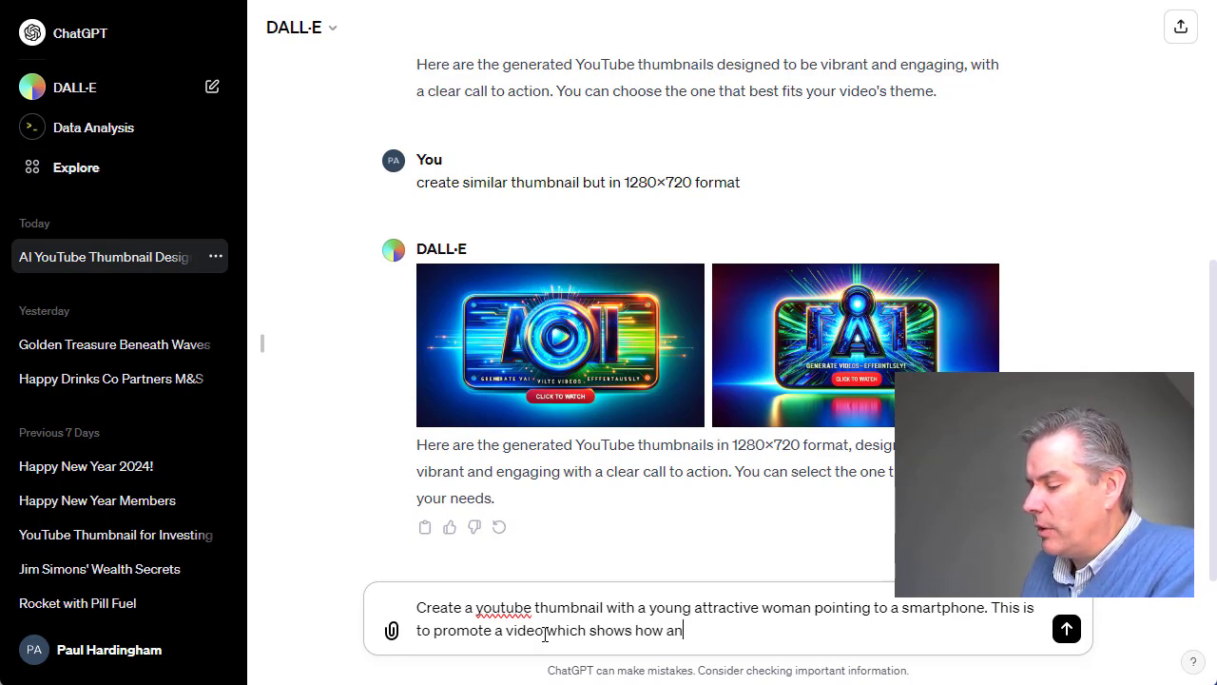
pyautogui.write('yone can use ')
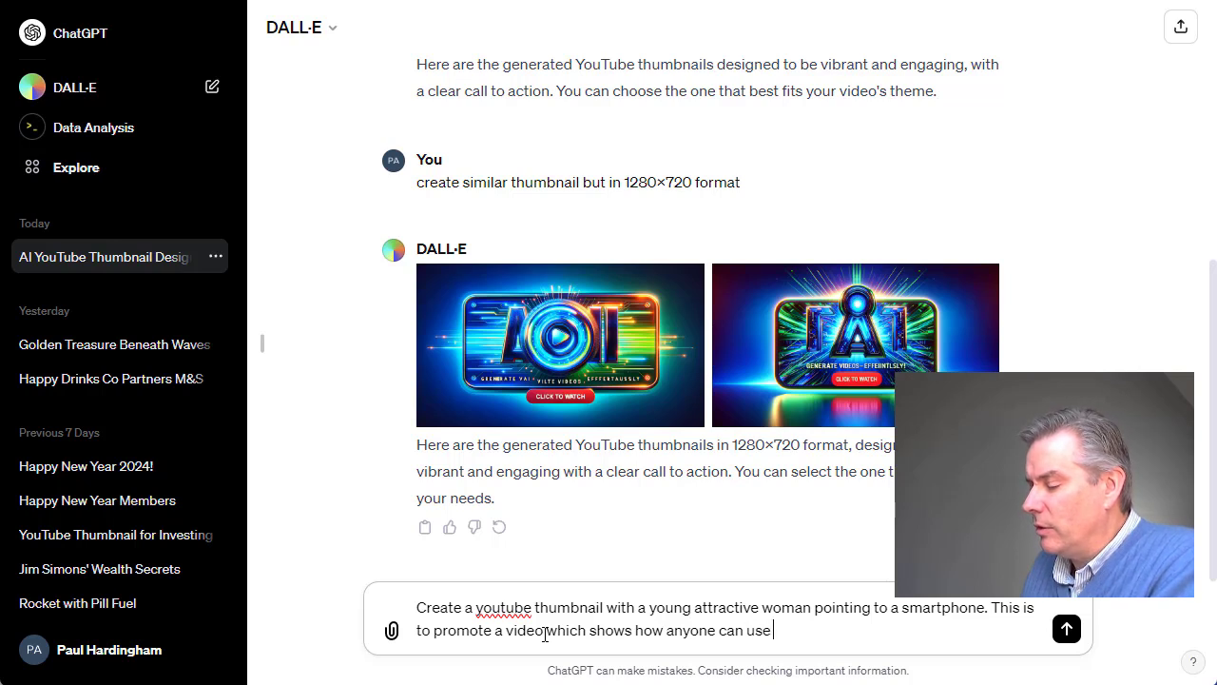
pyautogui.write('AI to generate ')
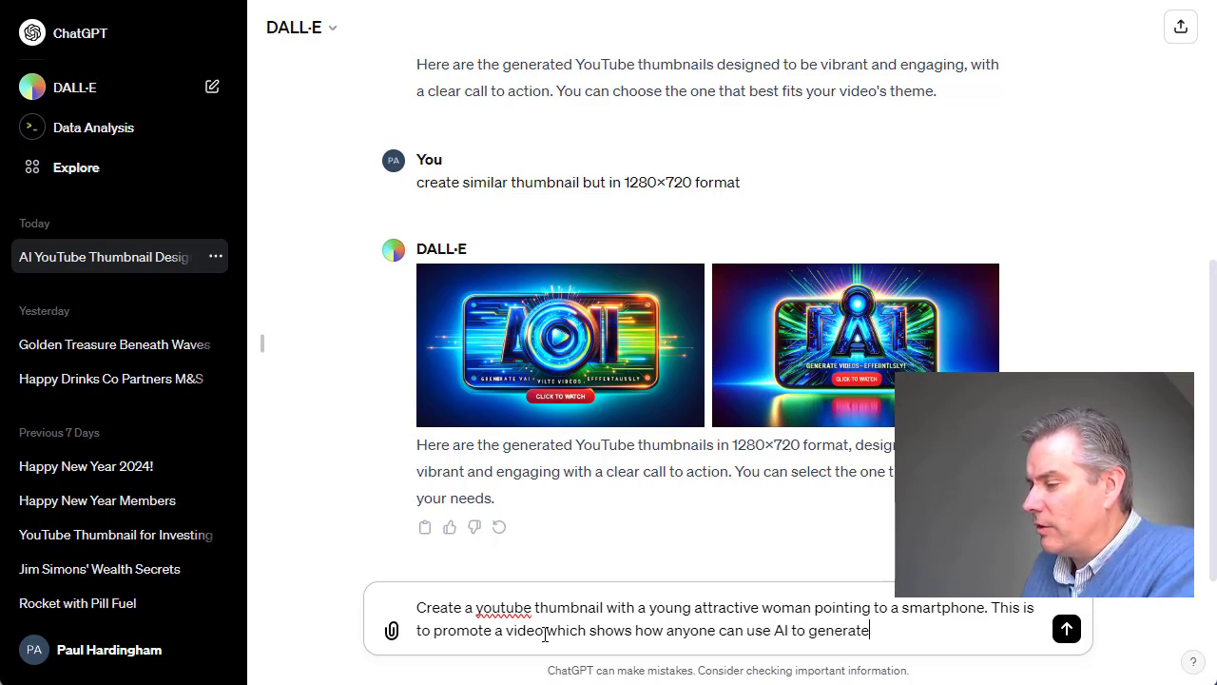
pyautogui.write('YouTube videos on the fly.')
# Finish the prompt with "Add a "Click here" button. Format 1280x720" and submit it.
pyautogui.hotkey('shift', 'Return')
pyautogui.write('Add a "')
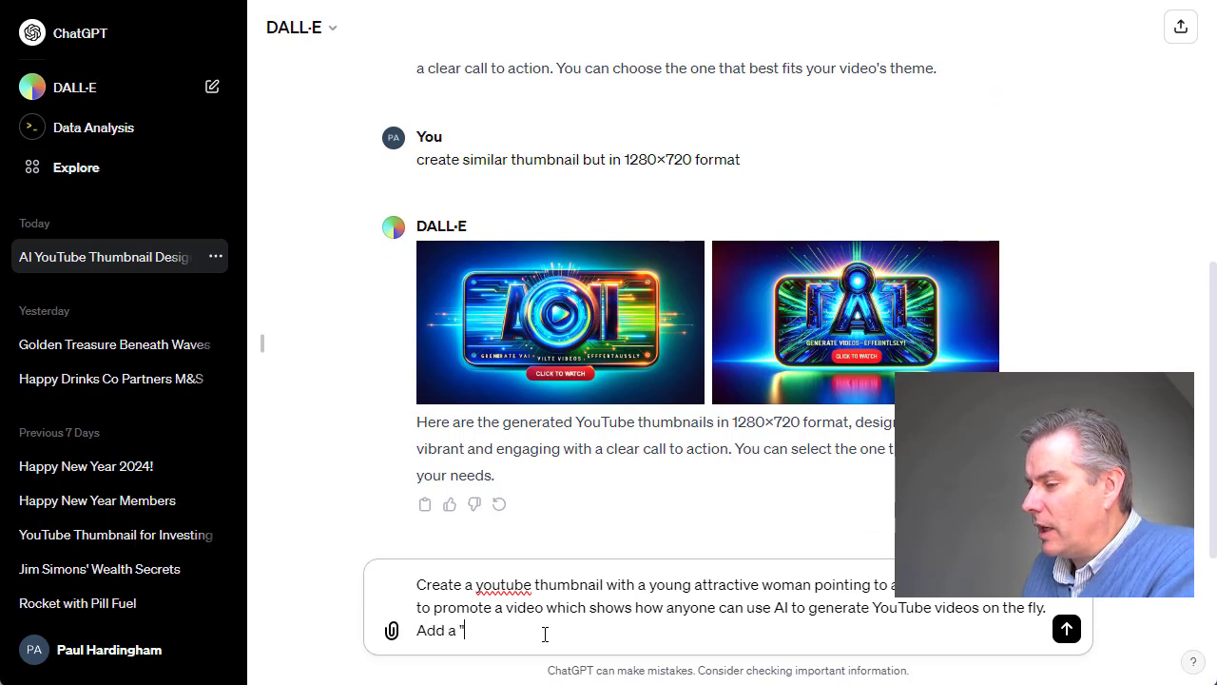
pyautogui.write('Click')
pyautogui.write('he')
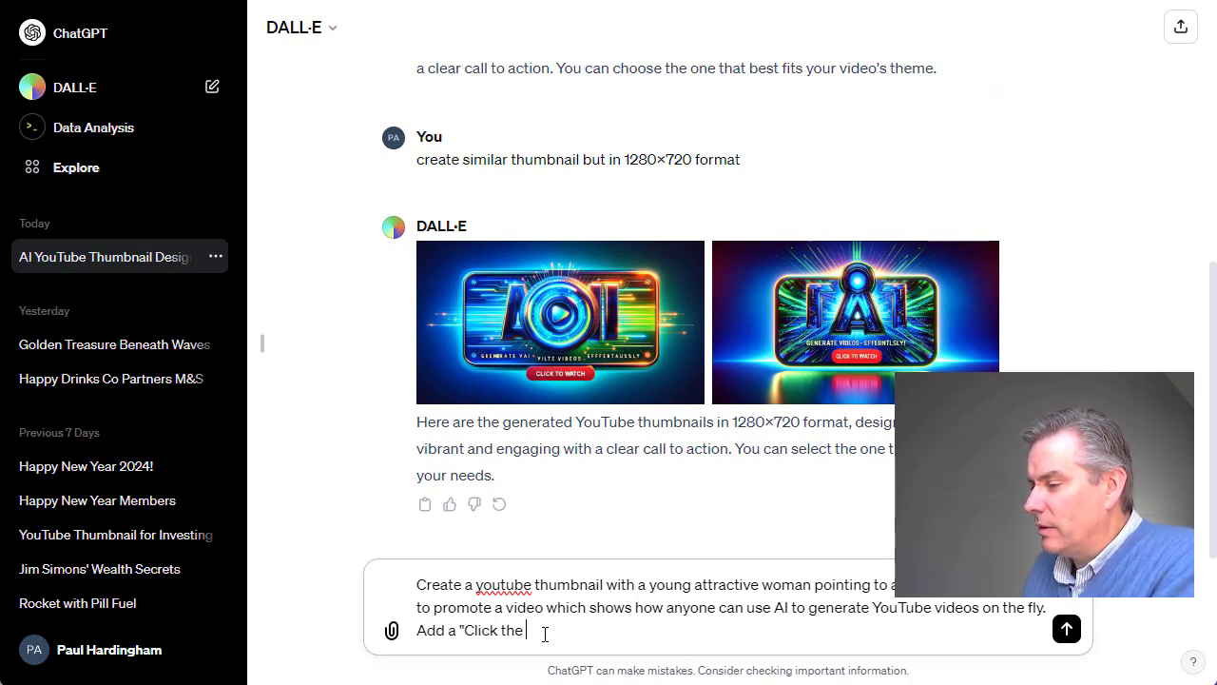
pyautogui.press('BackSpace')
pyautogui.press('BackSpace')
pyautogui.press('BackSpace')
pyautogui.press('BackSpace')
pyautogui.write('here" button')
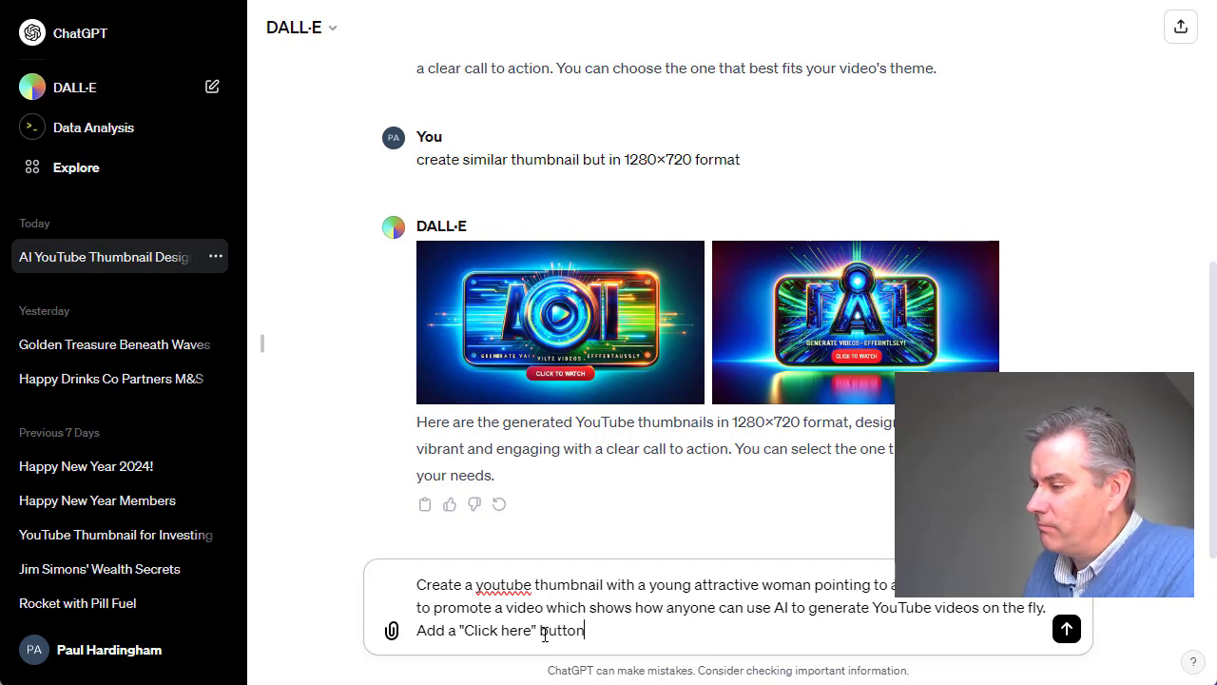
pyautogui.write('. Format')
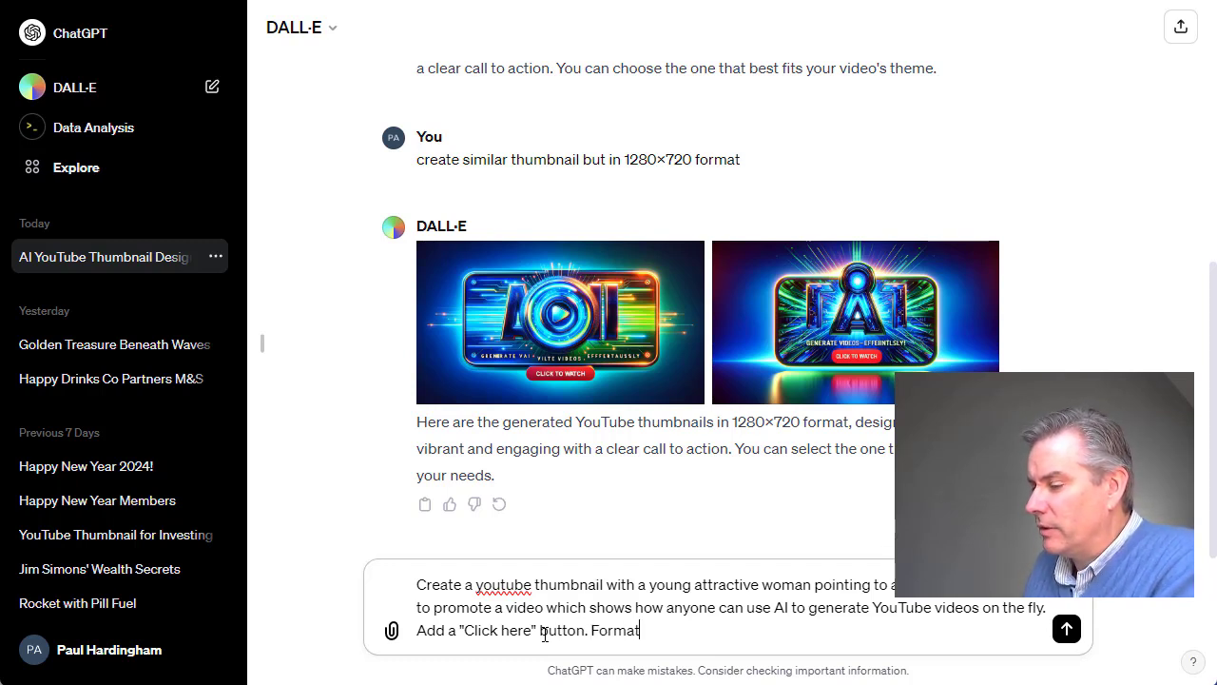
pyautogui.write(' 1280x720')
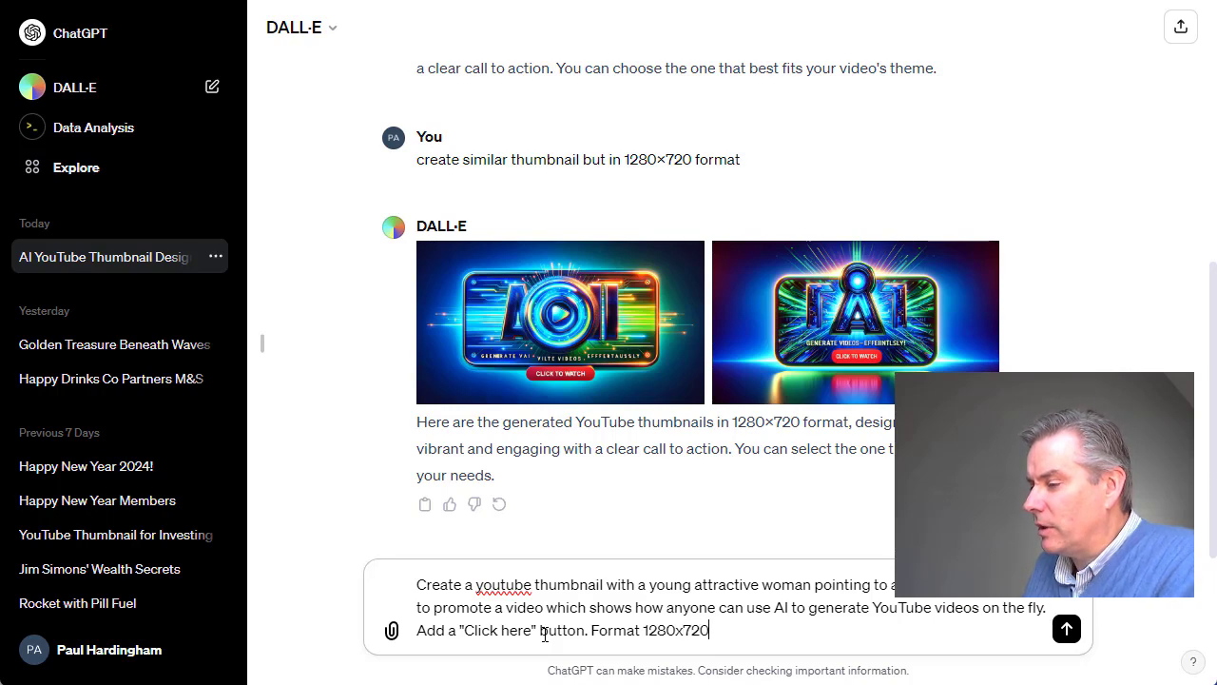
pyautogui.press('Return')
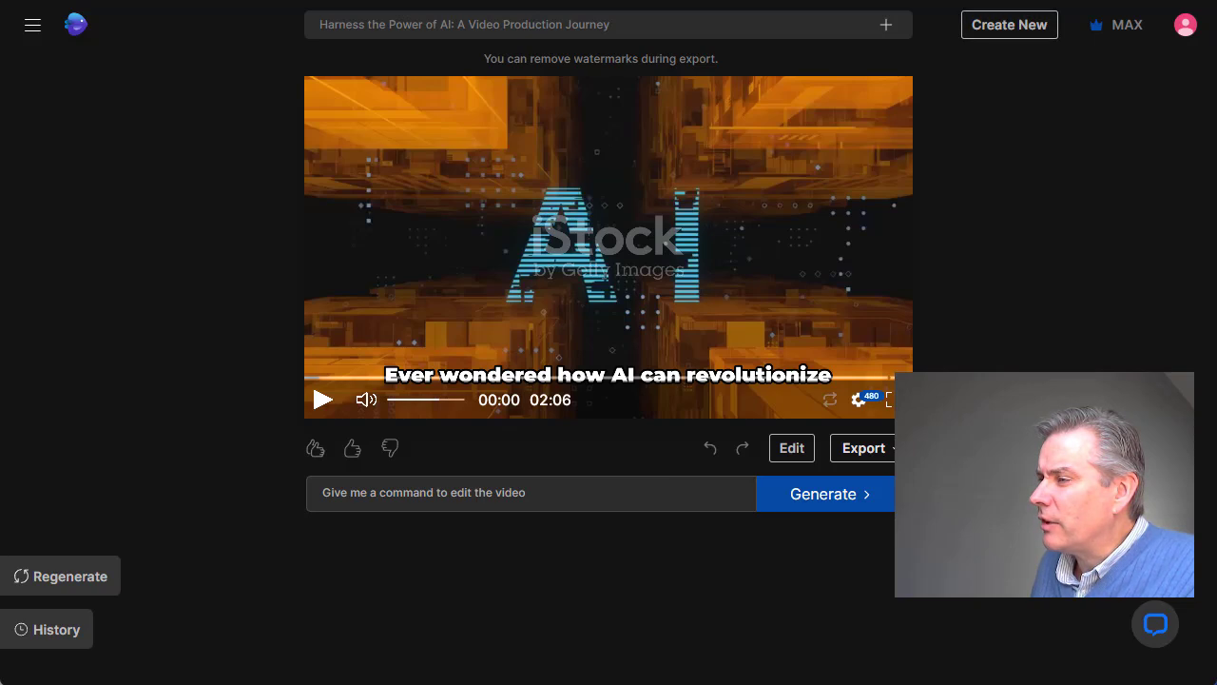
# Return to the DALL·E chat, preview the first woman-and-smartphone thumbnail enlarged and close it.
pyautogui.click(1009, 0)
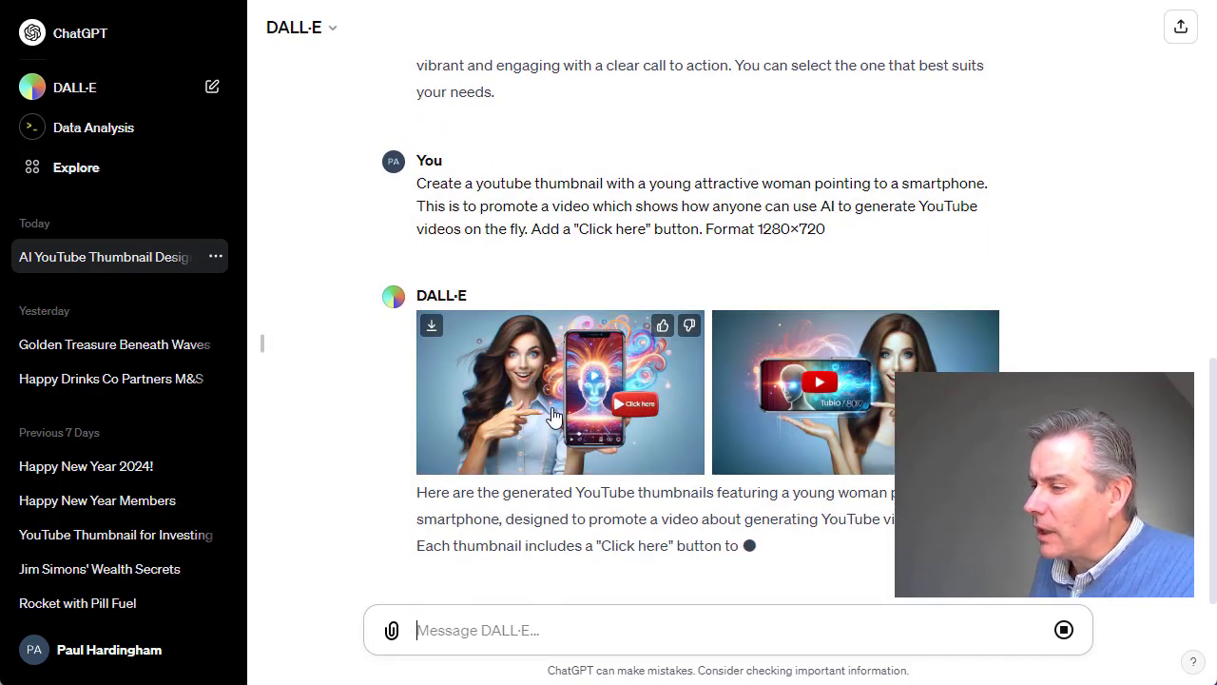
pyautogui.click(523, 419)
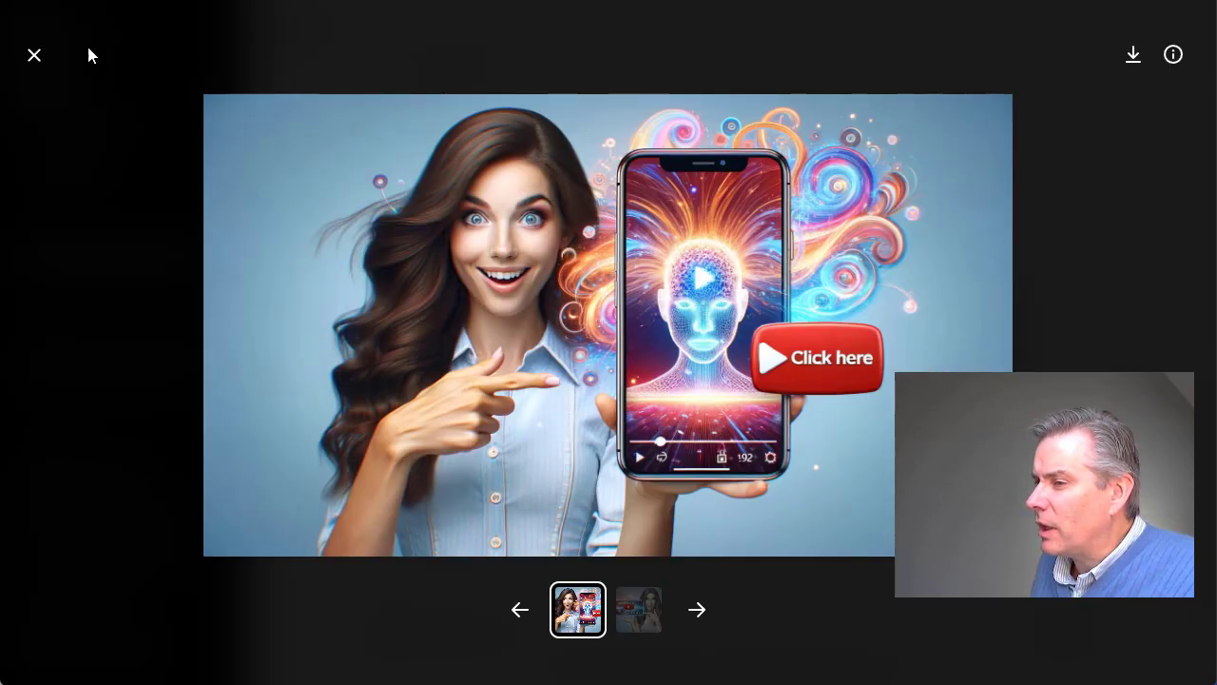
pyautogui.click(33, 55)
# Enlarge the second woman-and-smartphone thumbnail and copy the image.
pyautogui.click(898, 371)
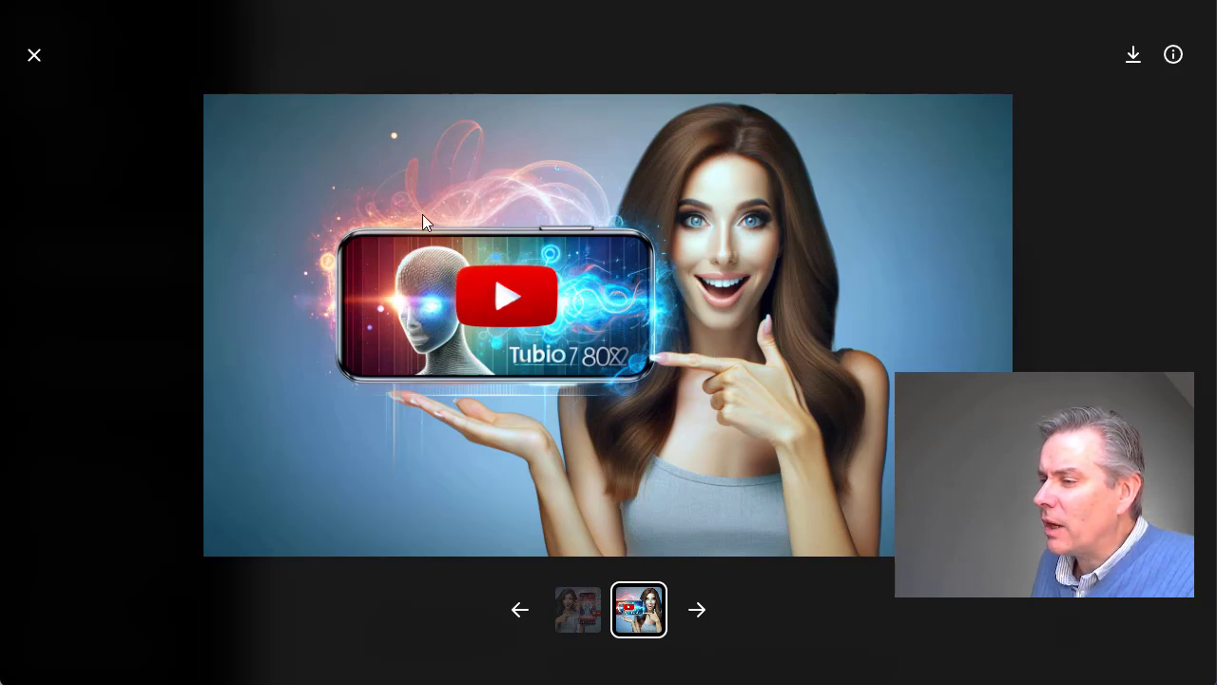
pyautogui.rightClick(434, 190)
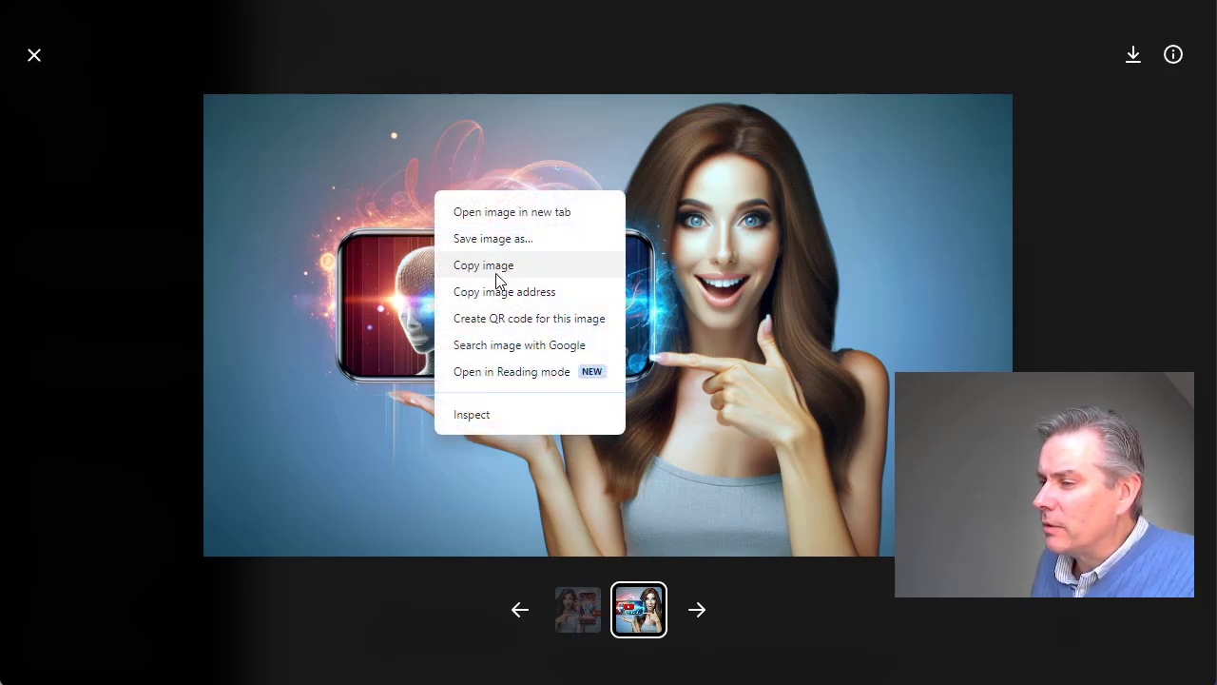
pyautogui.click(496, 271)
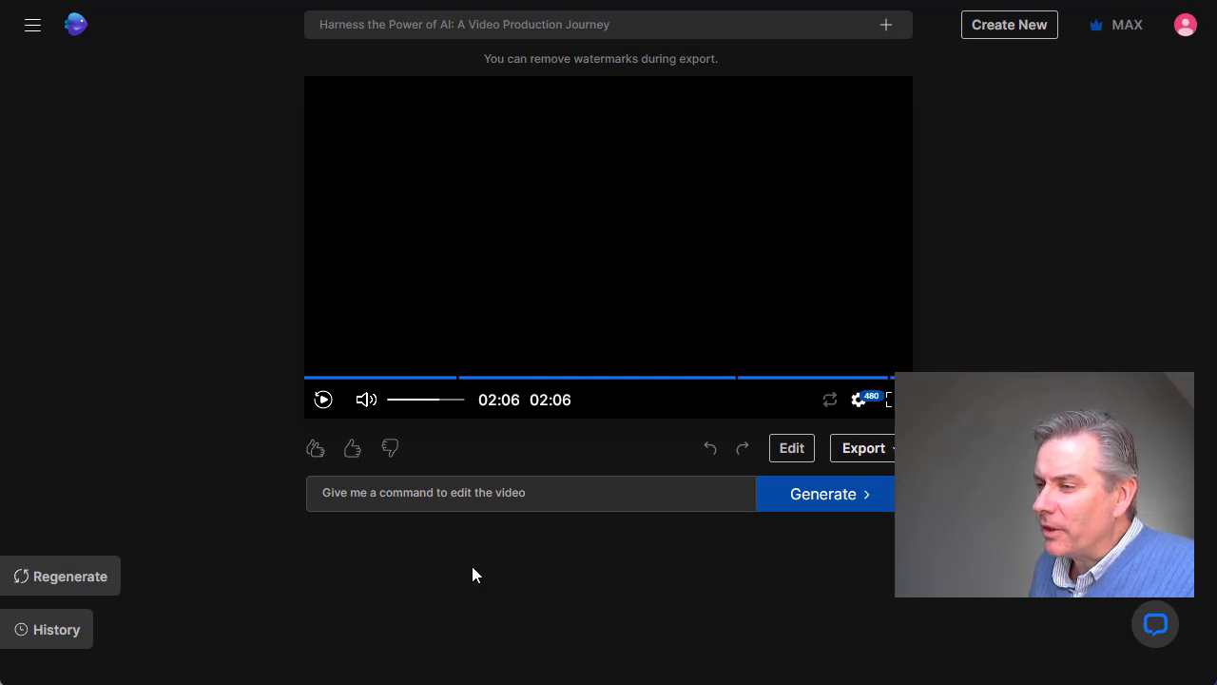
# Open the generated video for editing in the AI video generator, review its script across the chapters and return to the scene media.
pyautogui.click(791, 447)
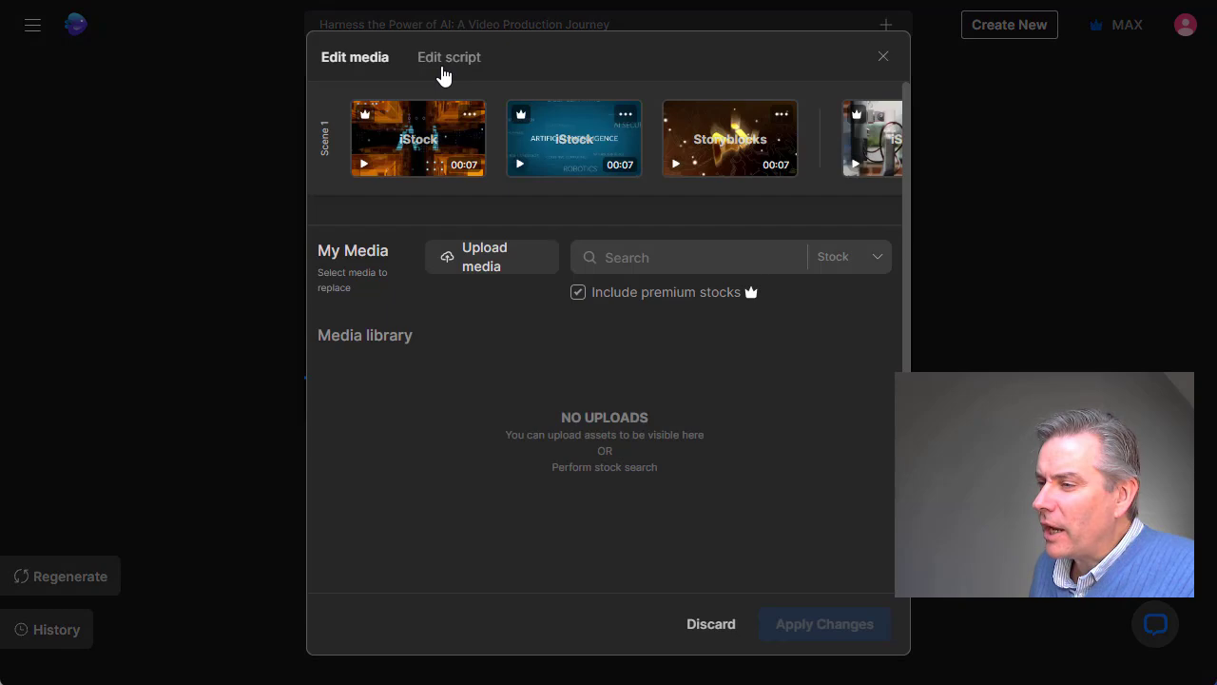
pyautogui.click(442, 69)
pyautogui.scroll(-3, 521, 317)
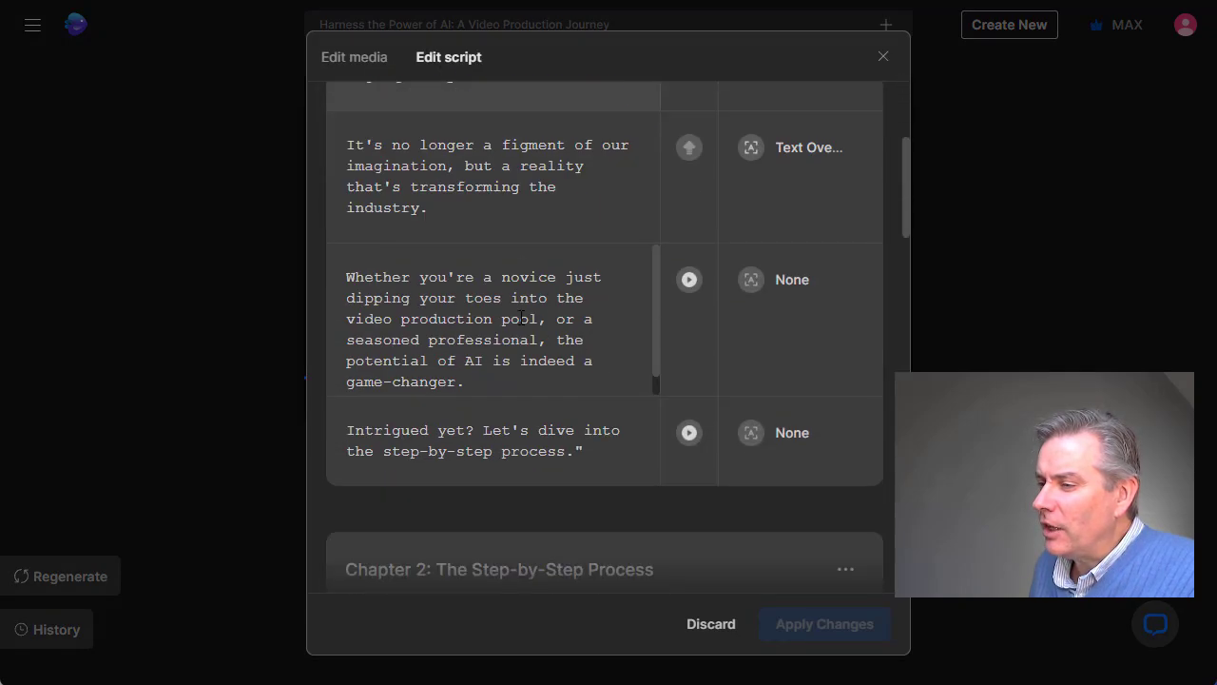
pyautogui.scroll(-10, 521, 316)
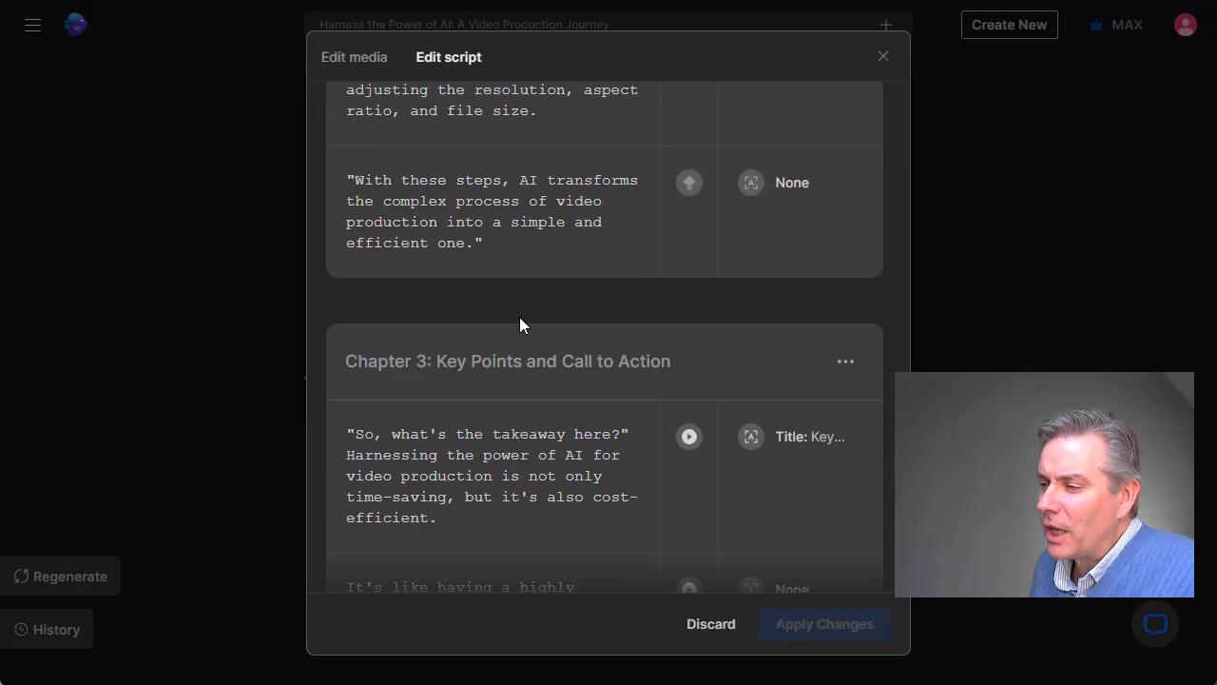
pyautogui.scroll(-5, 519, 317)
pyautogui.scroll(12, 520, 317)
pyautogui.scroll(6, 519, 324)
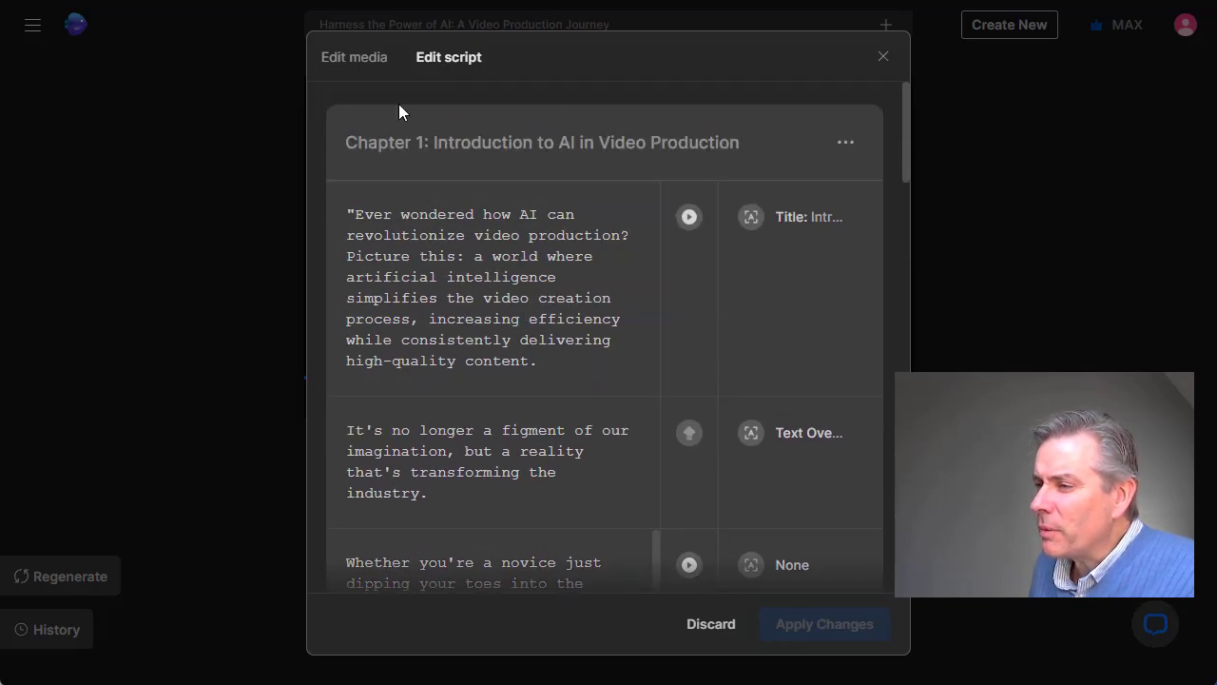
pyautogui.click(354, 57)
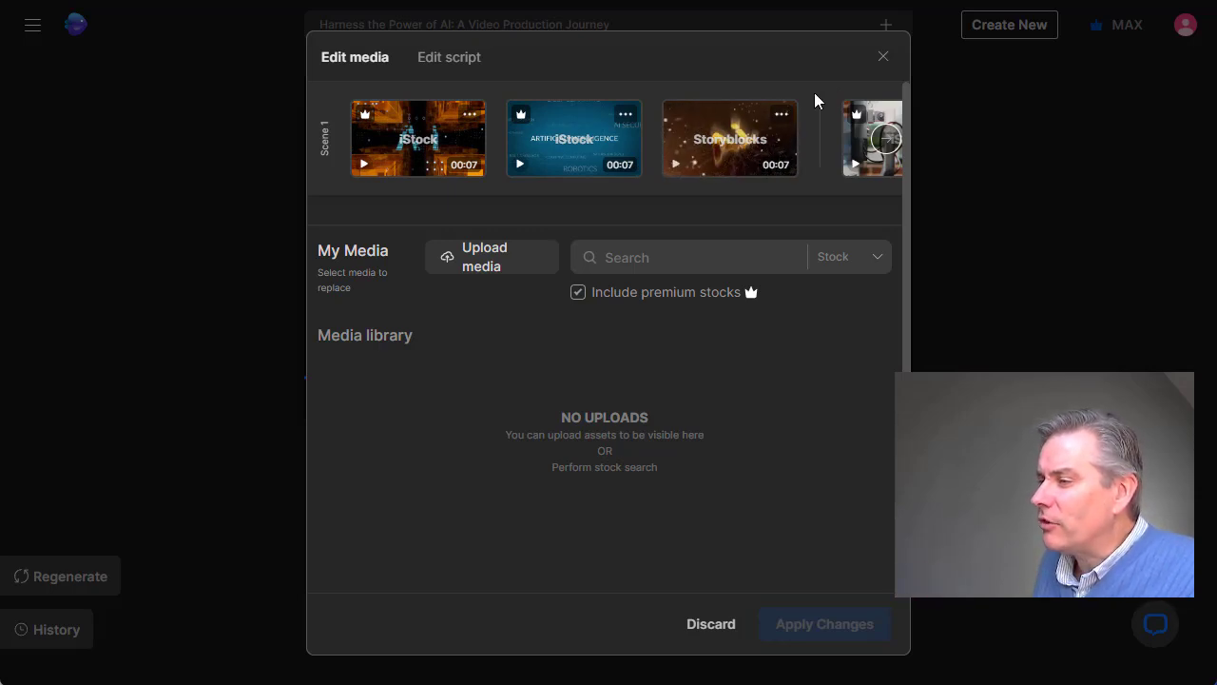
# Export the video with no watermarks, no invideo AI branding and 1080p resolution, and download the rendered file.
pyautogui.click(880, 63)
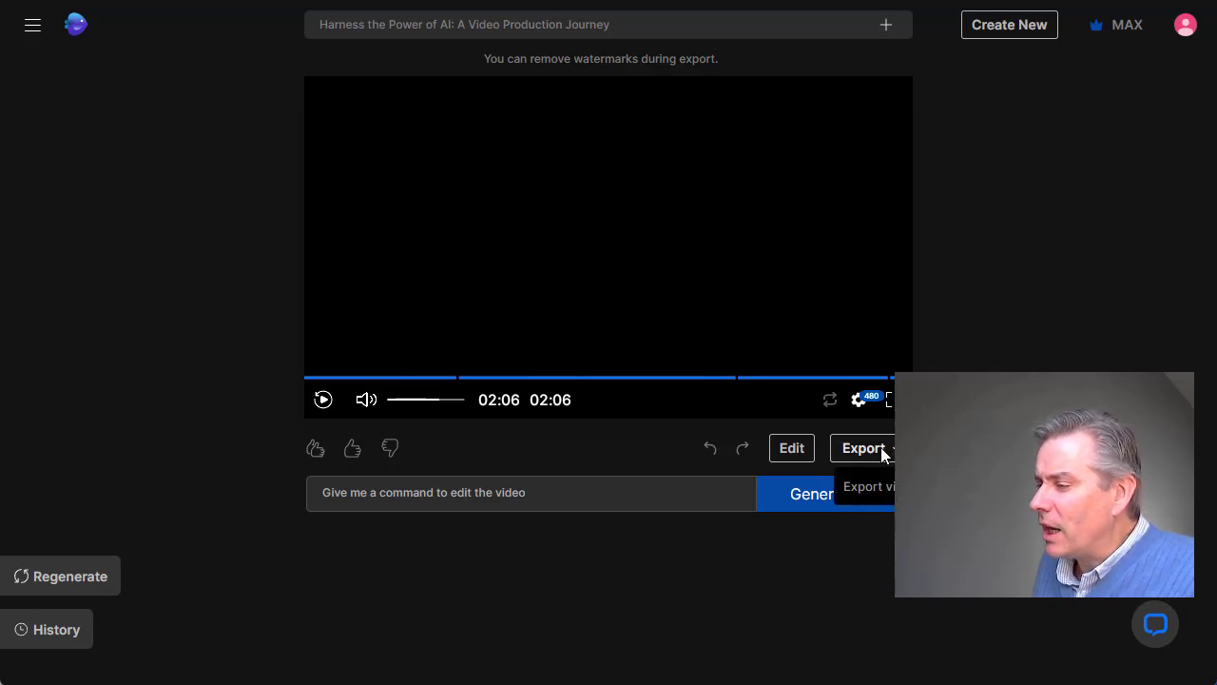
pyautogui.click(875, 492)
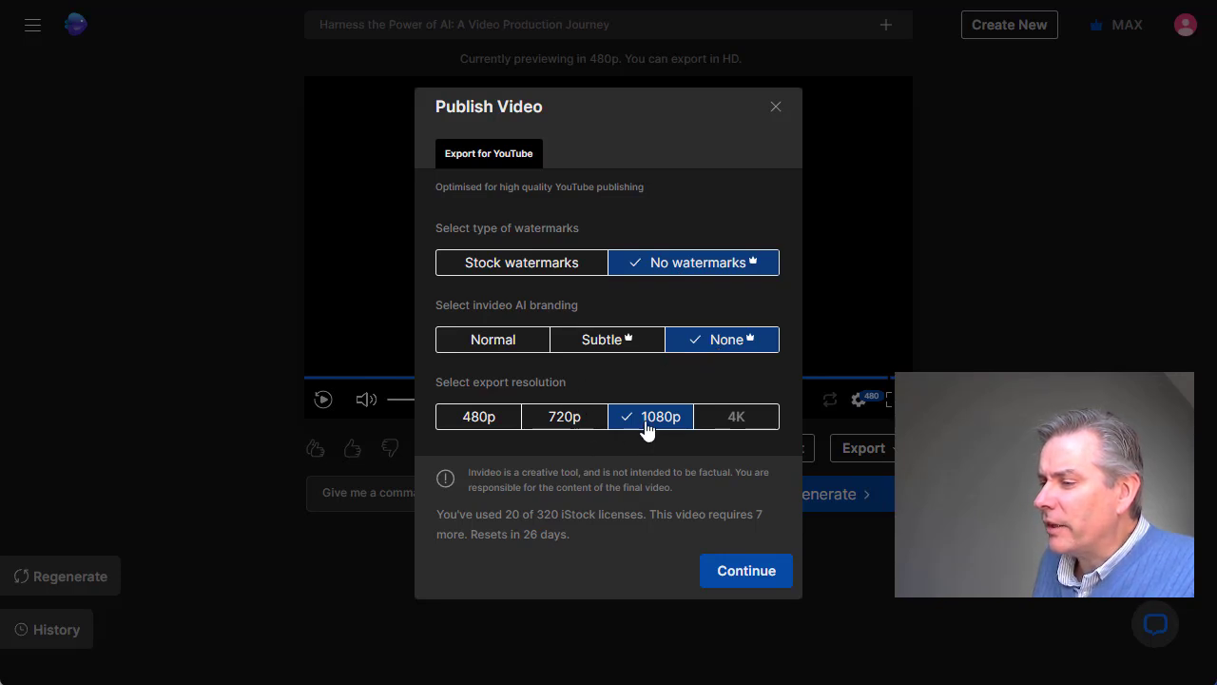
pyautogui.click(725, 573)
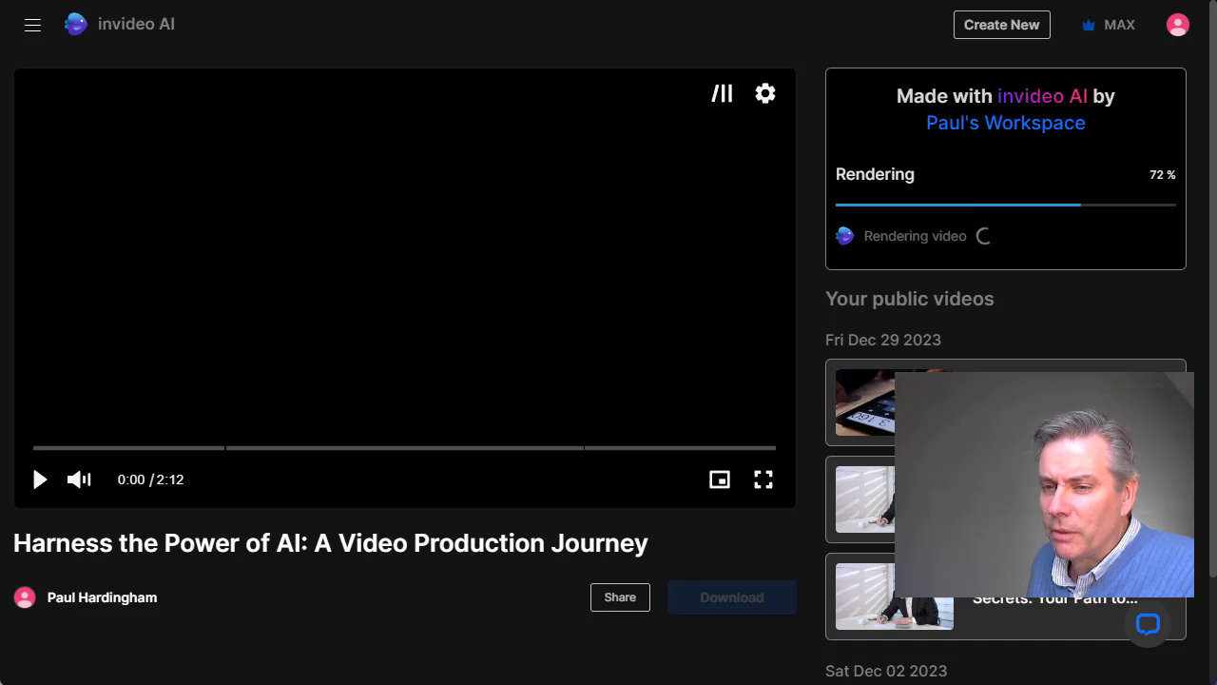
pyautogui.moveTo(2, 2)
pyautogui.mouseDown()
pyautogui.moveTo(723, 2)
pyautogui.moveTo(562, 6)
pyautogui.mouseUp()
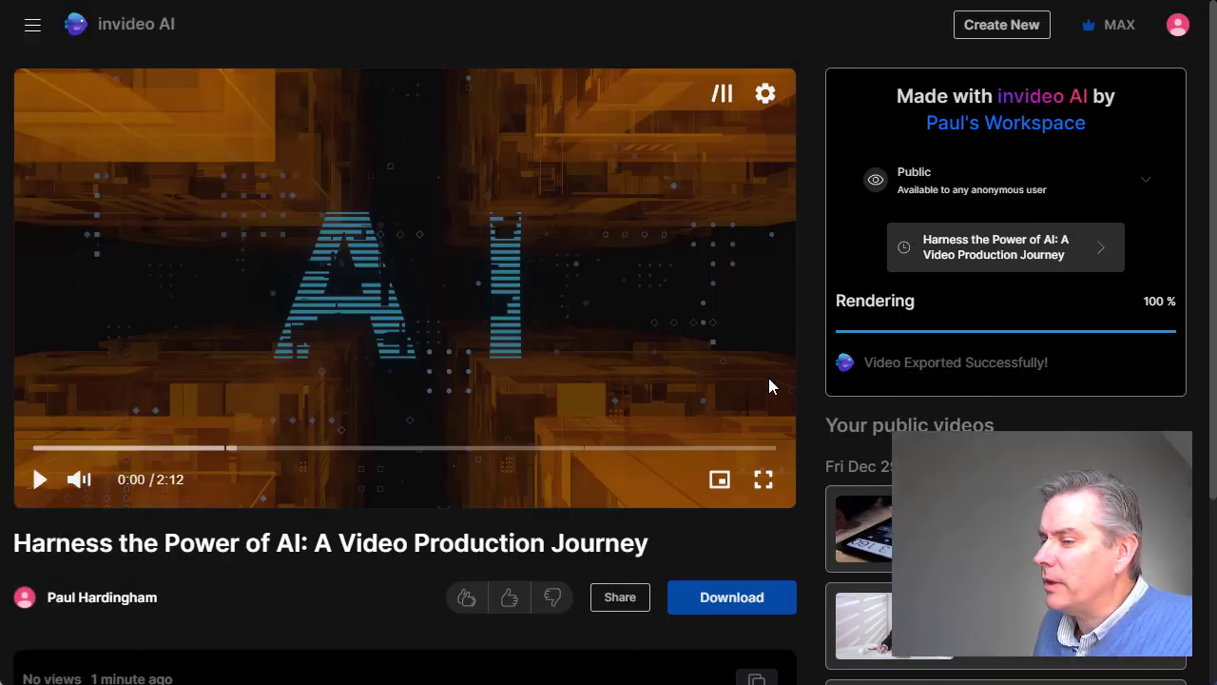
pyautogui.click(701, 609)
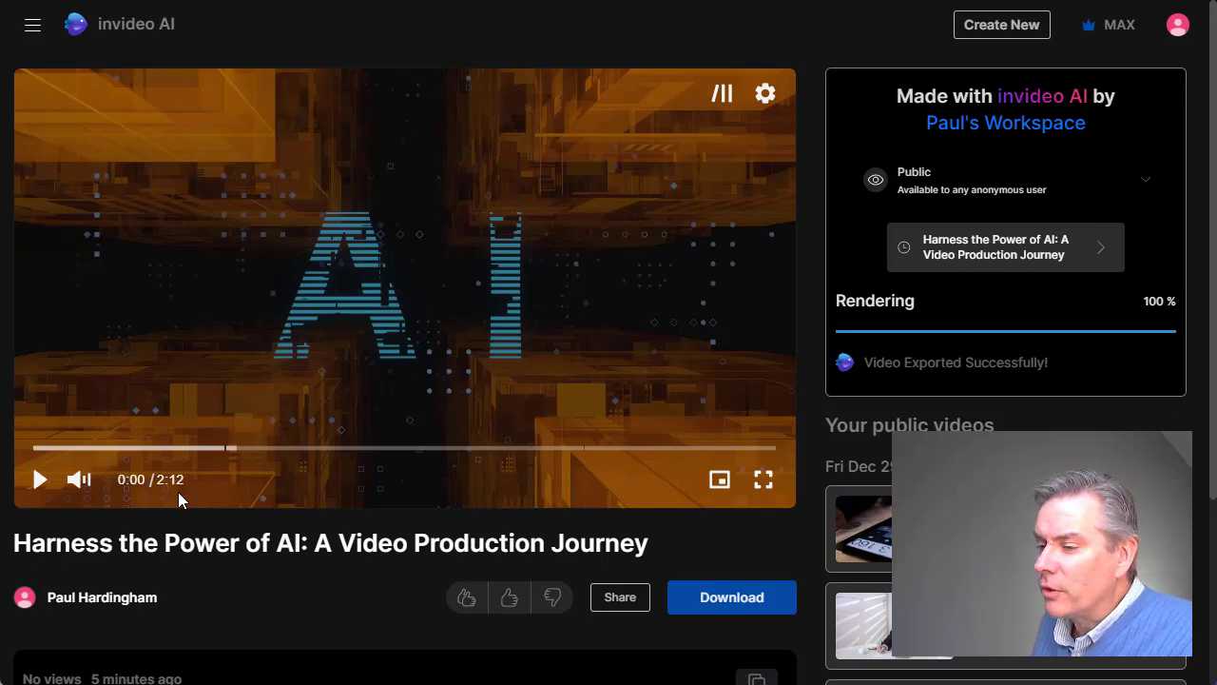
# Examine the exported video's page, including its description and the chapter outline with timestamps.
pyautogui.scroll(-3, 288, 510)
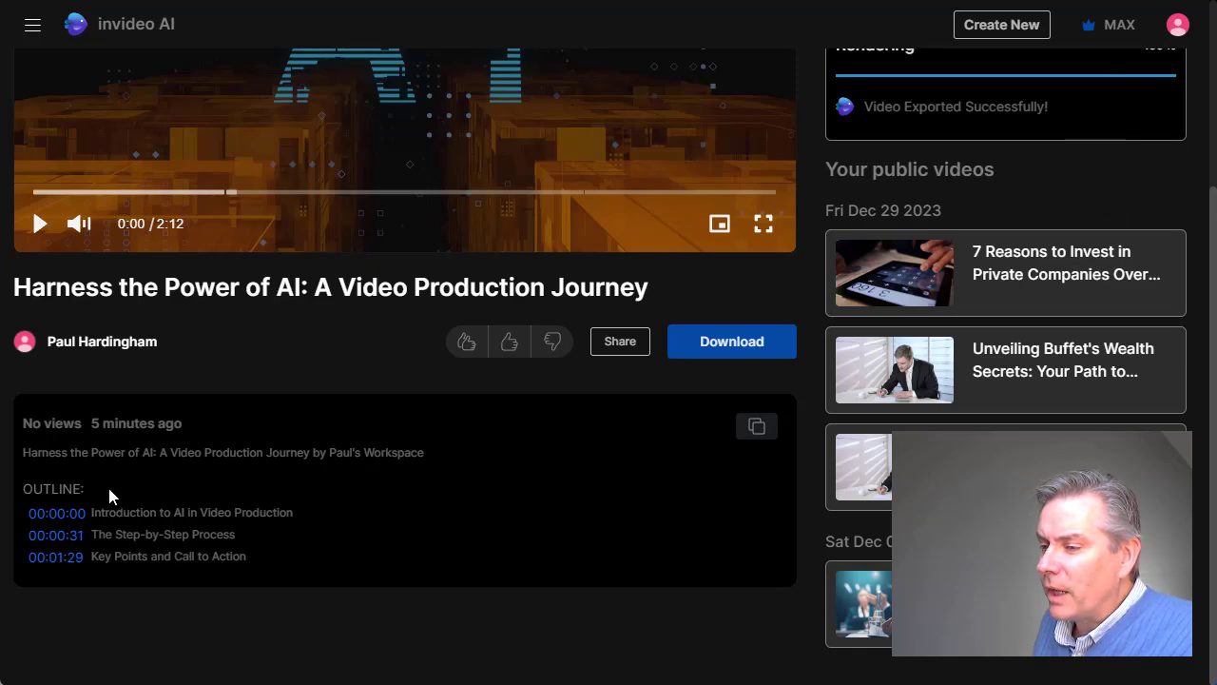
pyautogui.scroll(3, 276, 511)
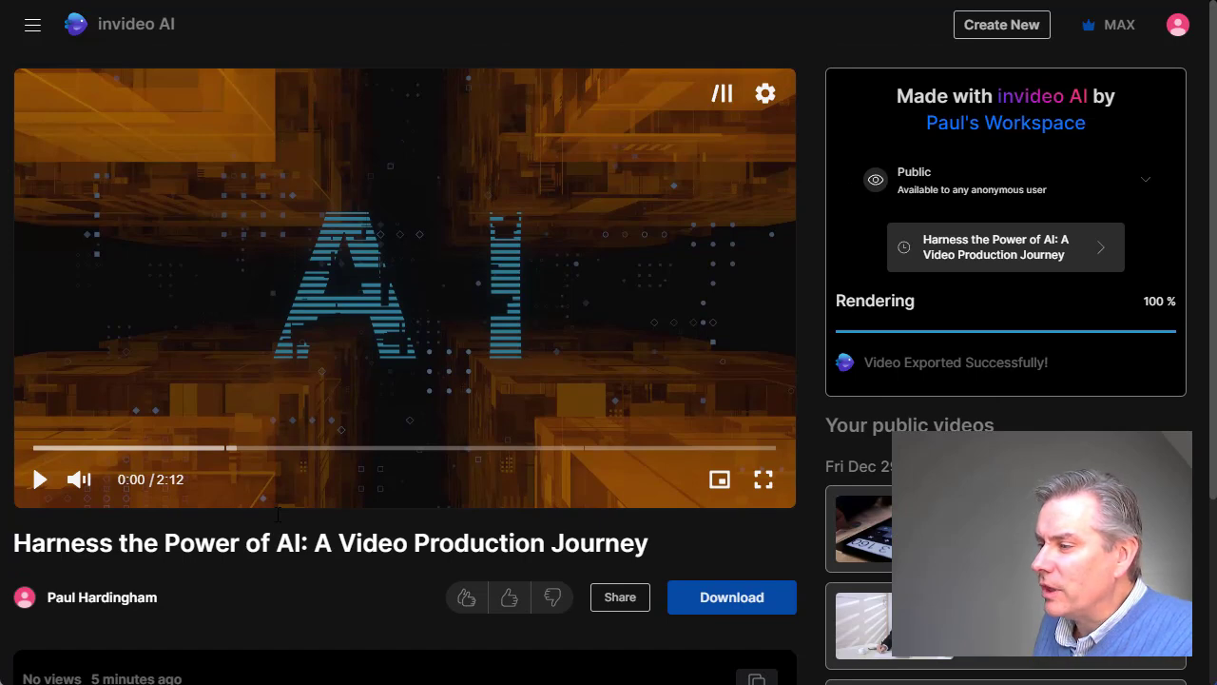
pyautogui.scroll(-2, 278, 513)
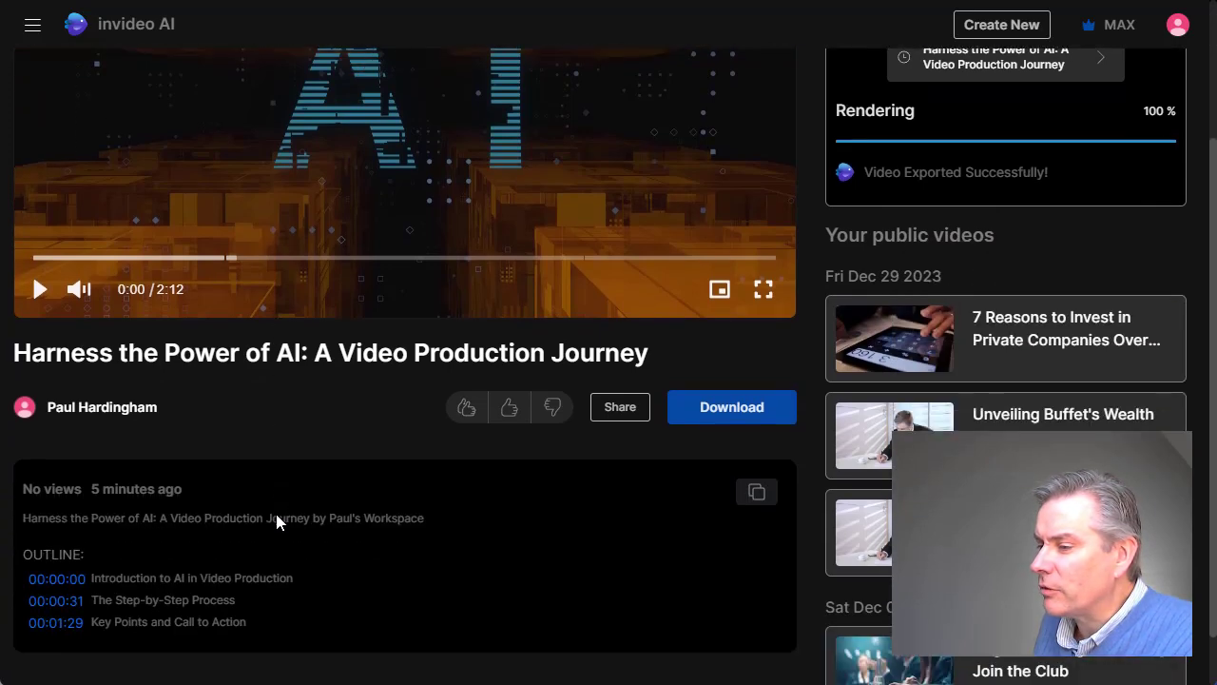
pyautogui.scroll(1, 276, 521)
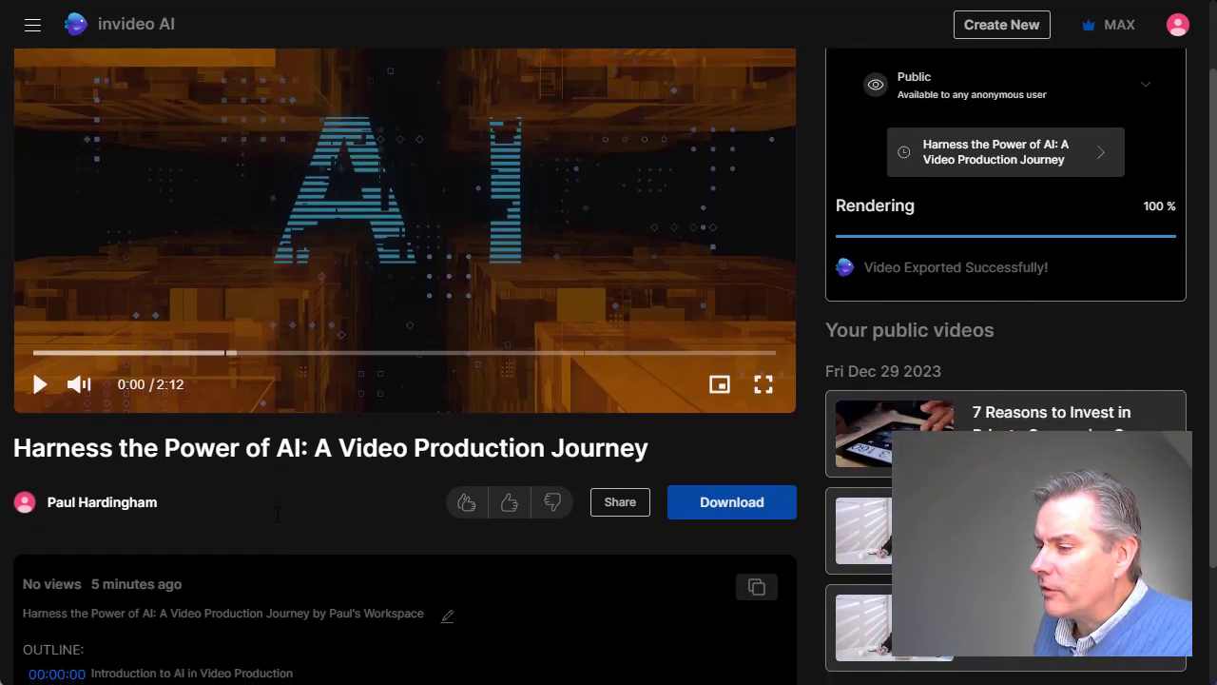
pyautogui.scroll(-2, 275, 521)
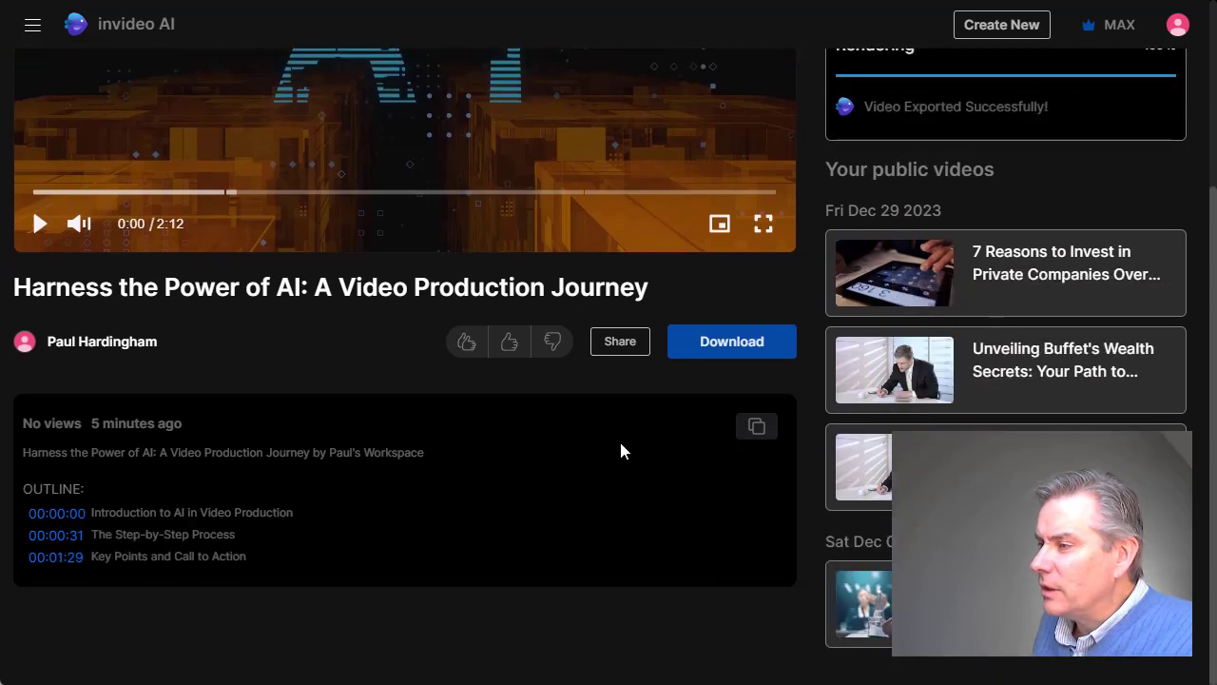
pyautogui.scroll(3, 614, 450)
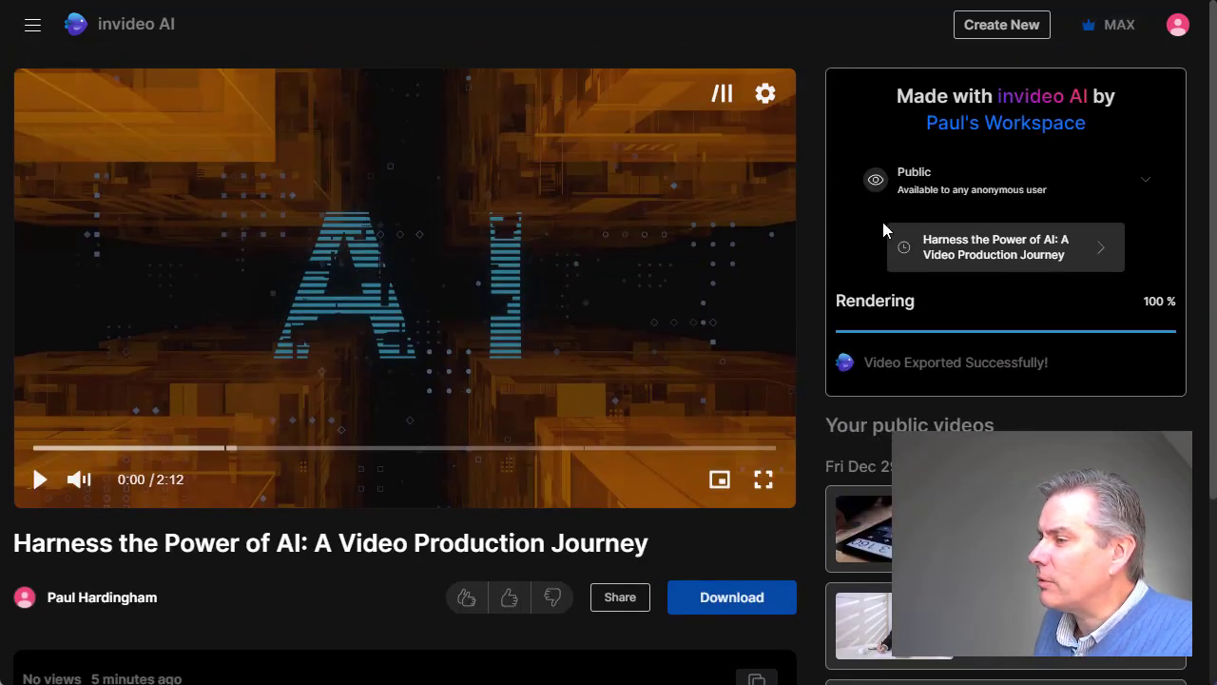